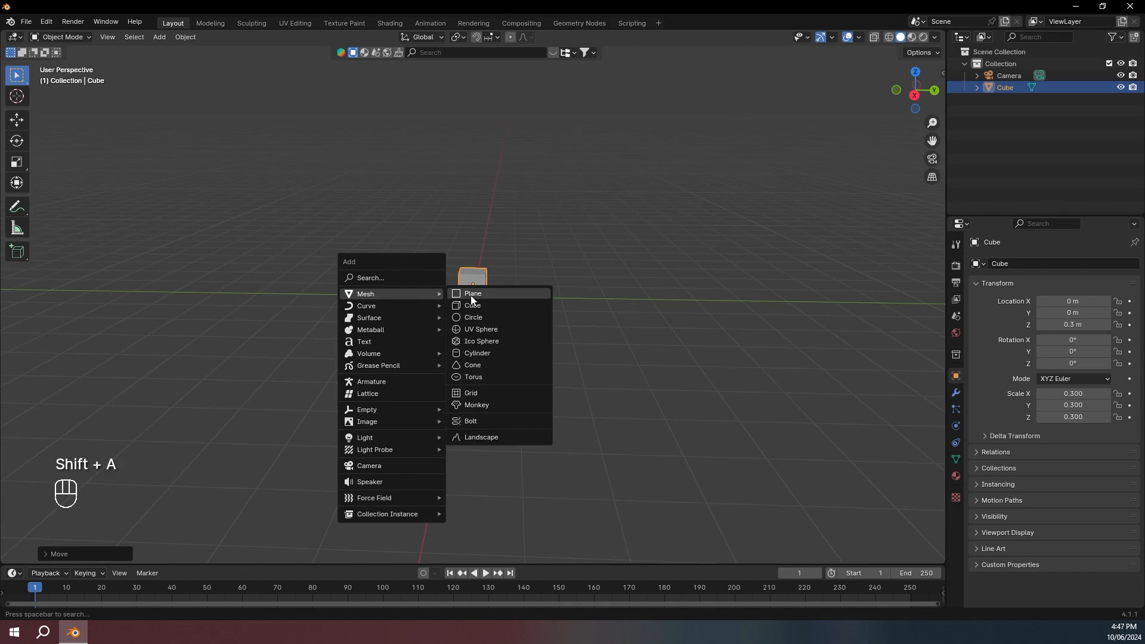
# - Add a plane under the cube and scale it by a factor of 10
pyautogui.write('s')
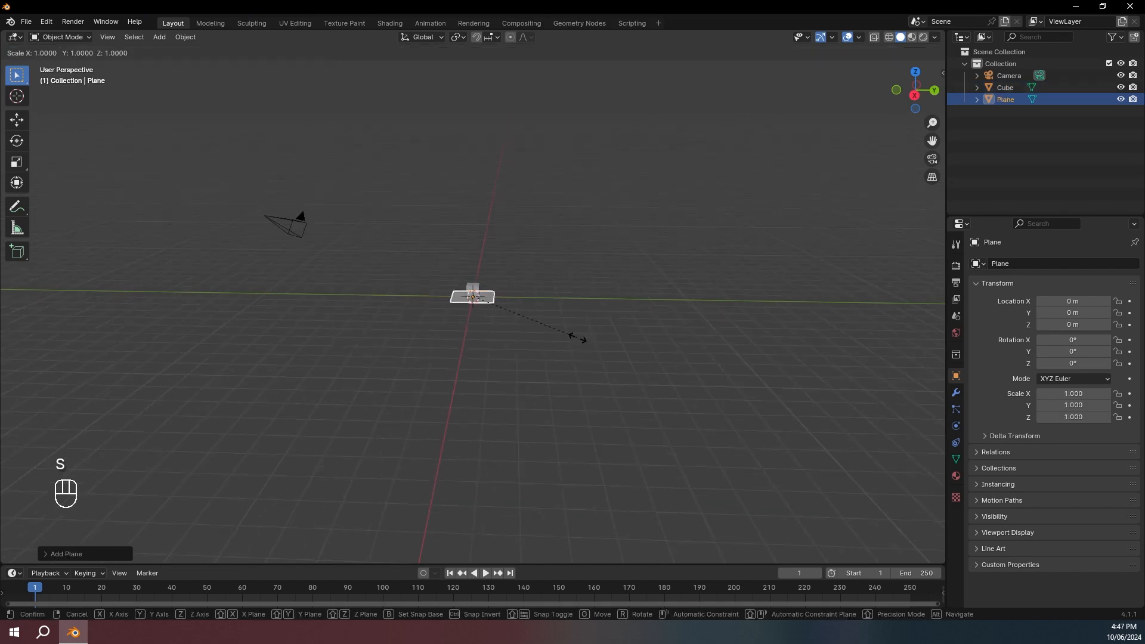
pyautogui.write('10')
pyautogui.press('Return')
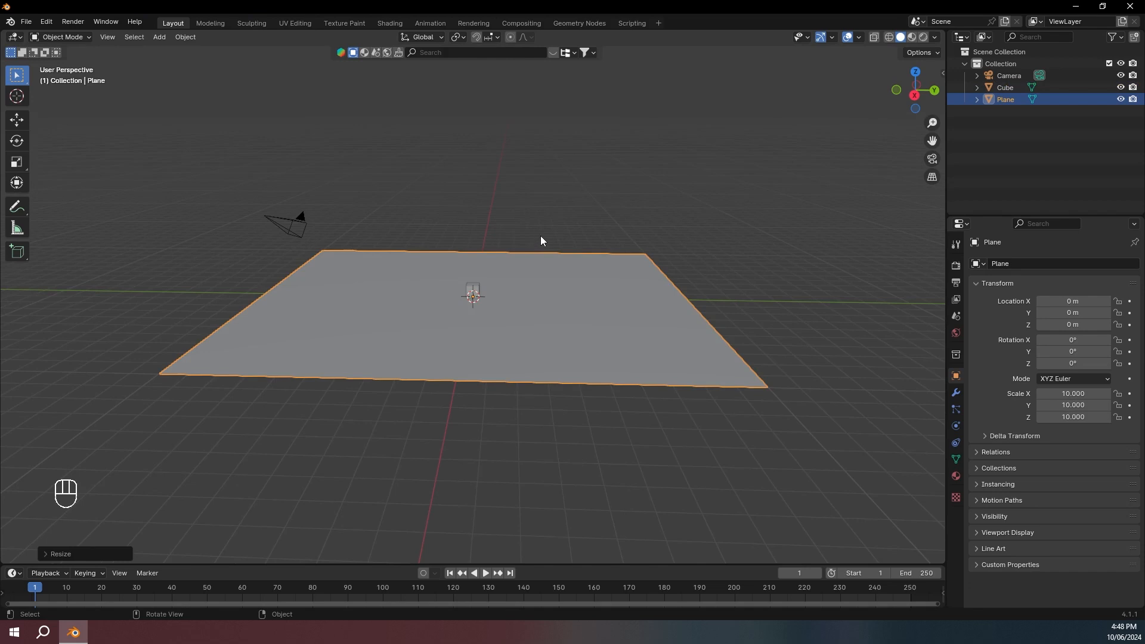
# - Give the cube rigid body physics and set its collision shape to Box
pyautogui.scroll(4, 507, 242)
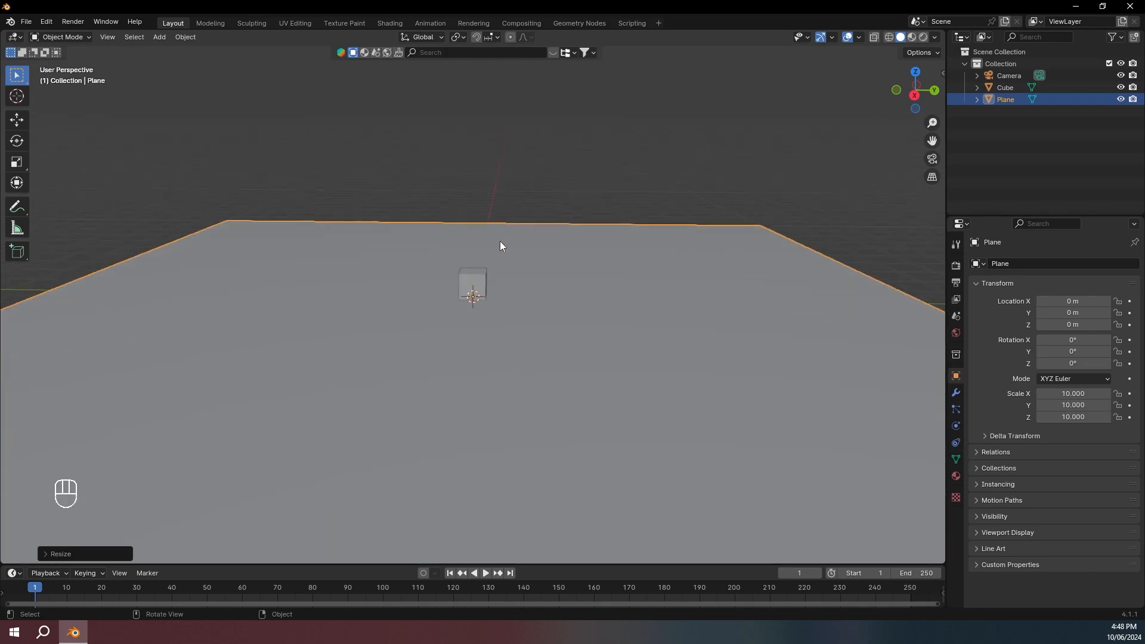
pyautogui.click(470, 291)
pyautogui.moveTo(470, 291); pyautogui.dragTo(473, 317, button='middle')
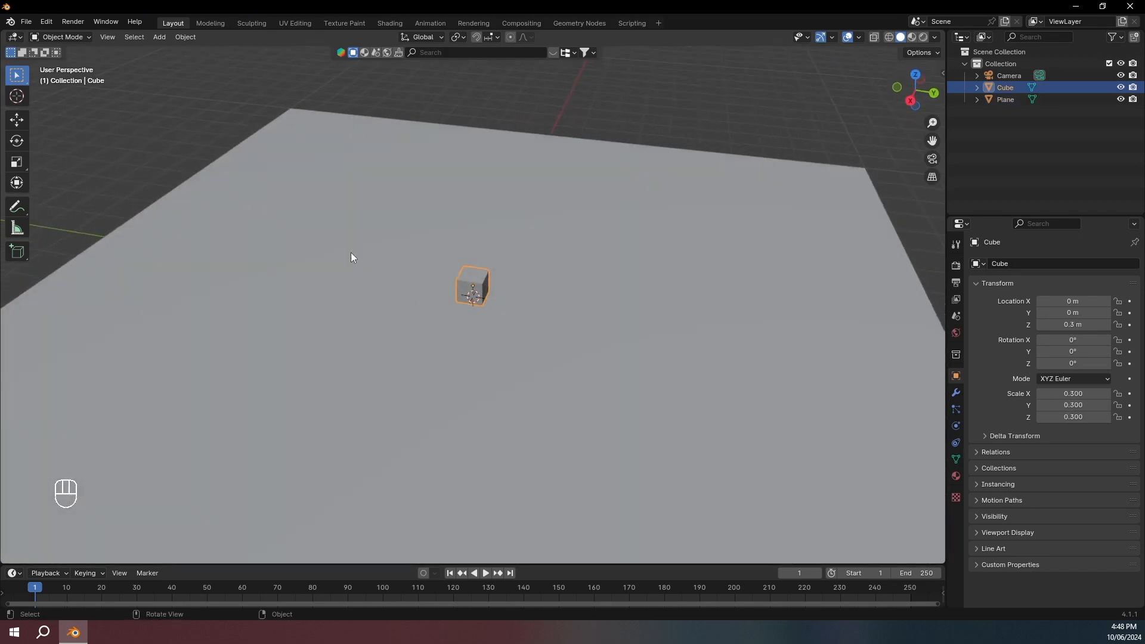
pyautogui.click(956, 426)
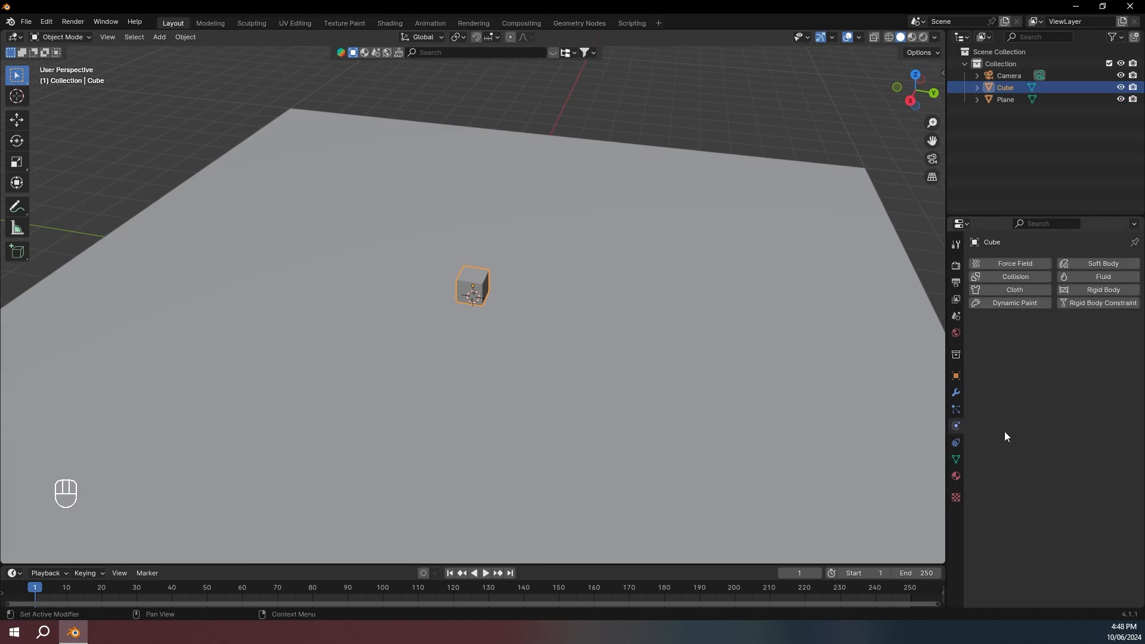
pyautogui.click(1109, 291)
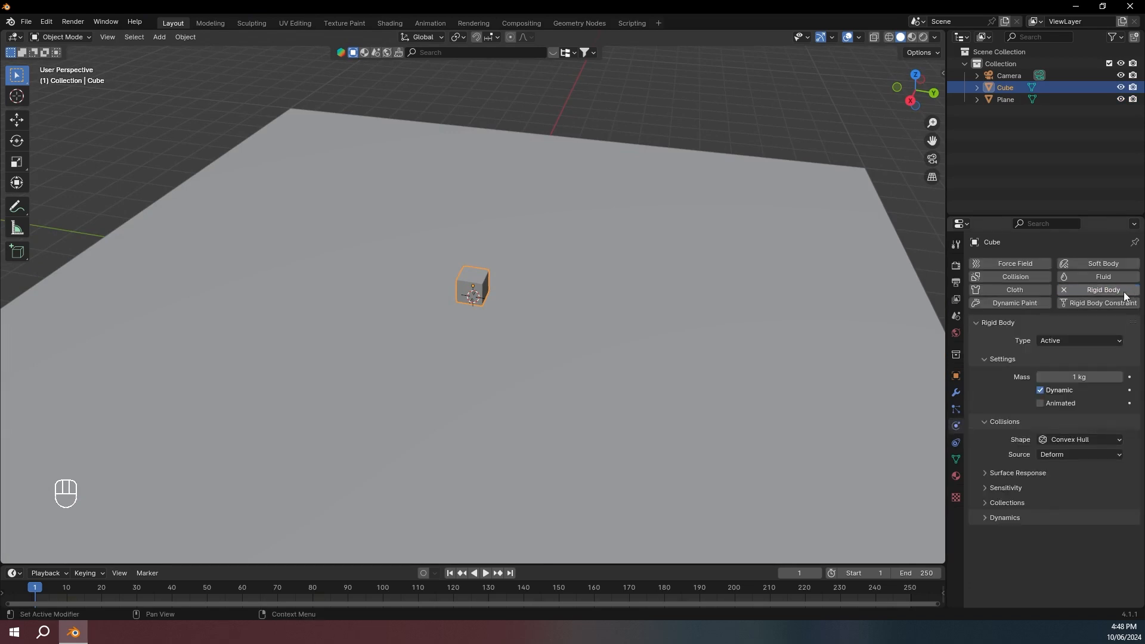
pyautogui.click(1087, 439)
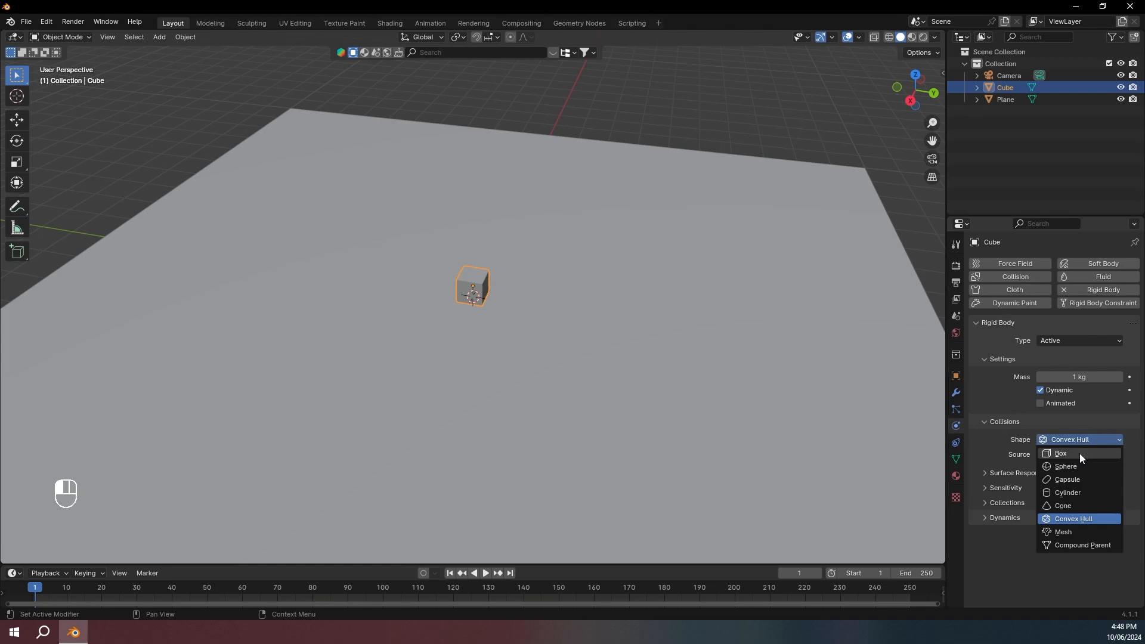
pyautogui.click(1080, 453)
# - Give the ground plane rigid body physics and set its type to Passive
pyautogui.click(693, 279)
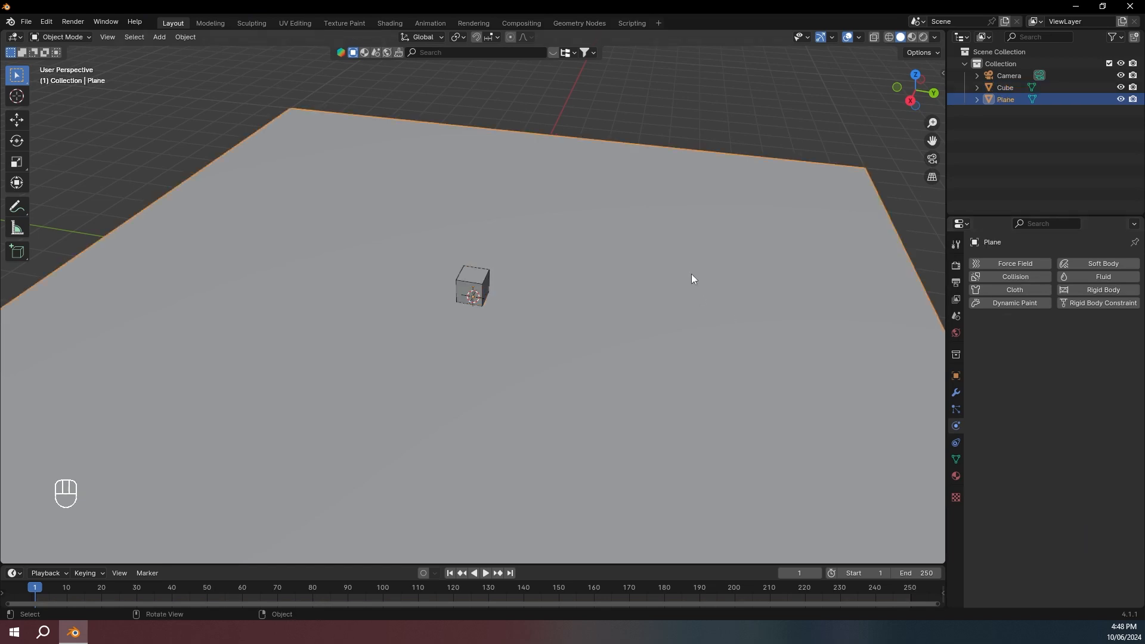
pyautogui.click(1089, 292)
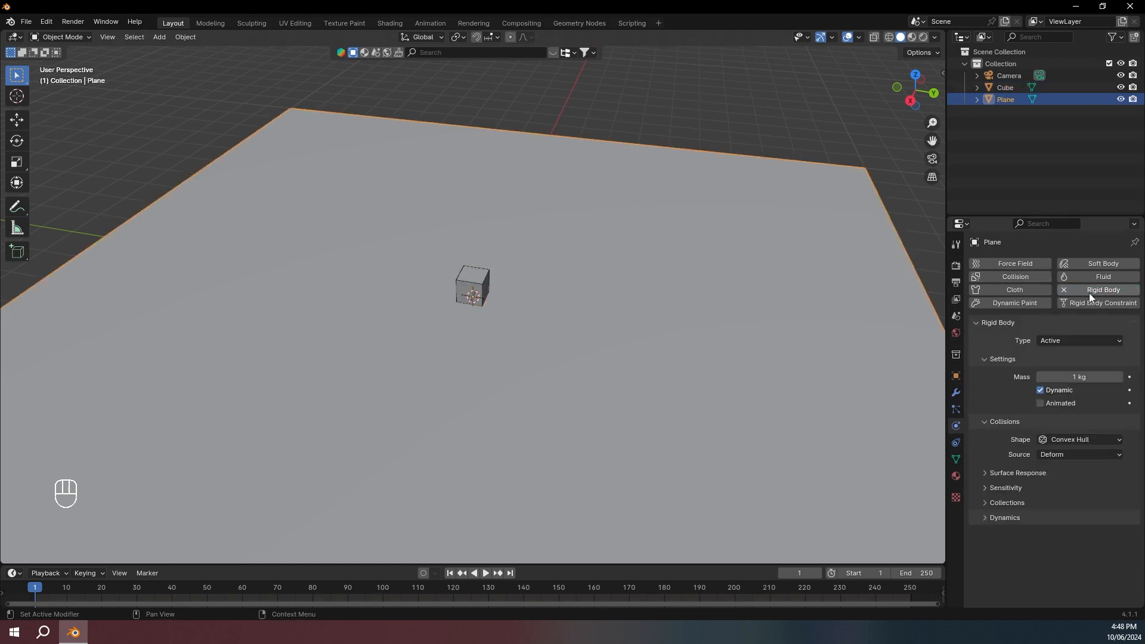
pyautogui.click(1080, 340)
pyautogui.click(1077, 364)
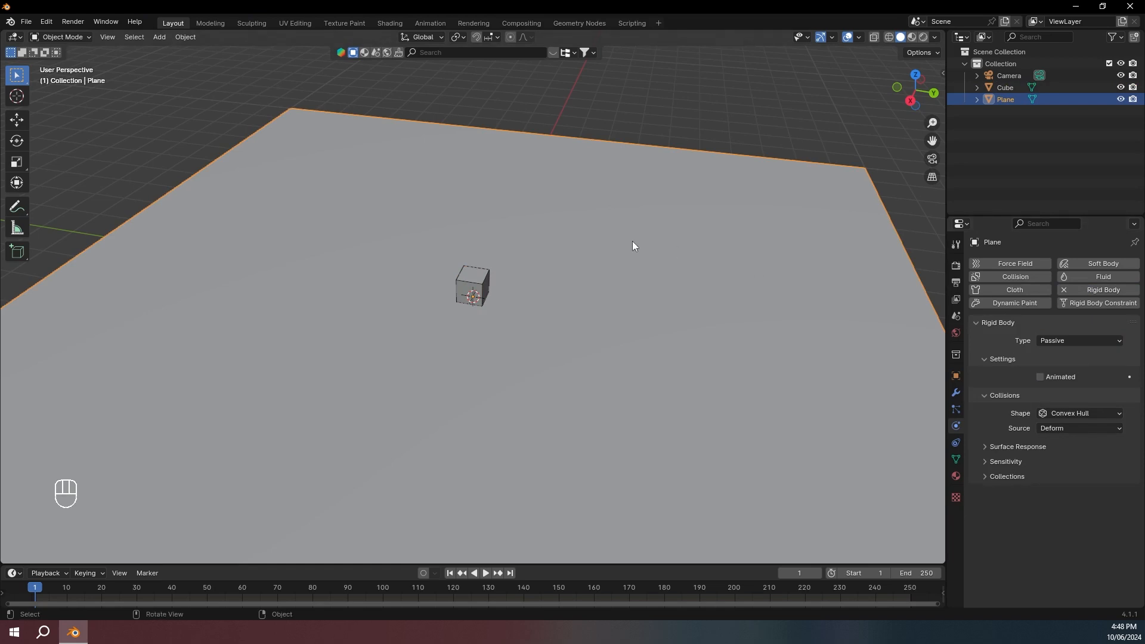
# - Duplicate the cube about 0.6 m along the X axis so the copy sits directly beside the original
pyautogui.moveTo(633, 242); pyautogui.dragTo(637, 231, button='middle')
pyautogui.click(460, 266)
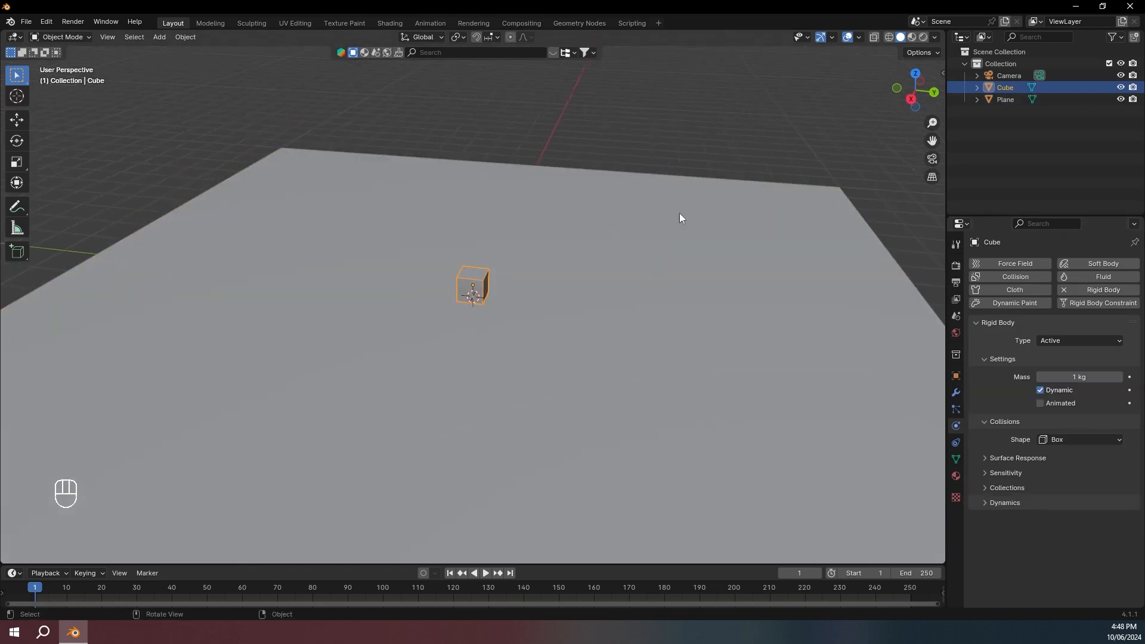
pyautogui.click(916, 69)
pyautogui.hotkey('shift', 'd')
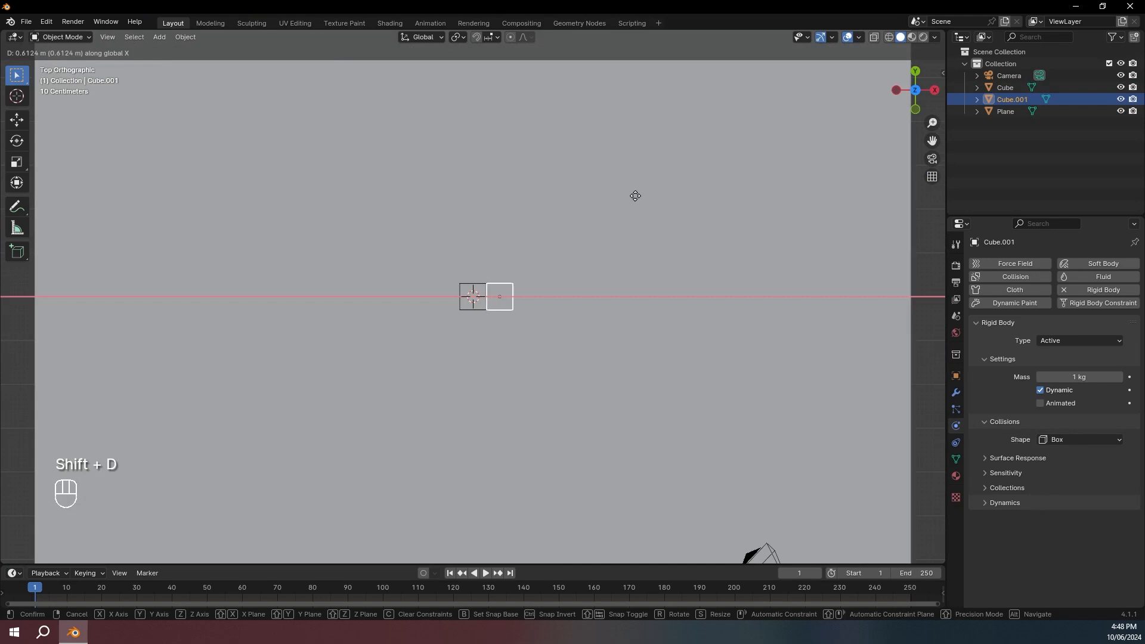
pyautogui.click(634, 198)
# - Repeat the offset duplication seven times to extend the row along X to nine cubes
pyautogui.moveTo(634, 199); pyautogui.dragTo(367, 148, button='middle')
pyautogui.press('shift')
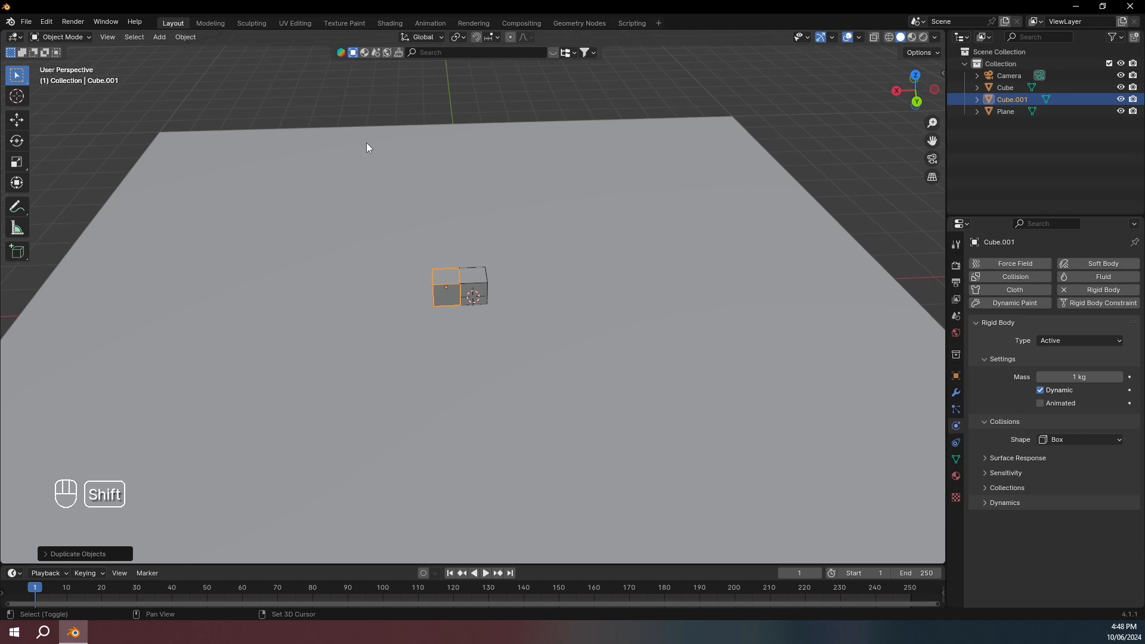
pyautogui.hotkey('shift', 'r')
pyautogui.hotkey('shift', 'r')
pyautogui.hotkey('shift', 'r')
pyautogui.hotkey('shift', 'r')
pyautogui.hotkey('shift', 'r')
pyautogui.hotkey('shift', 'r')
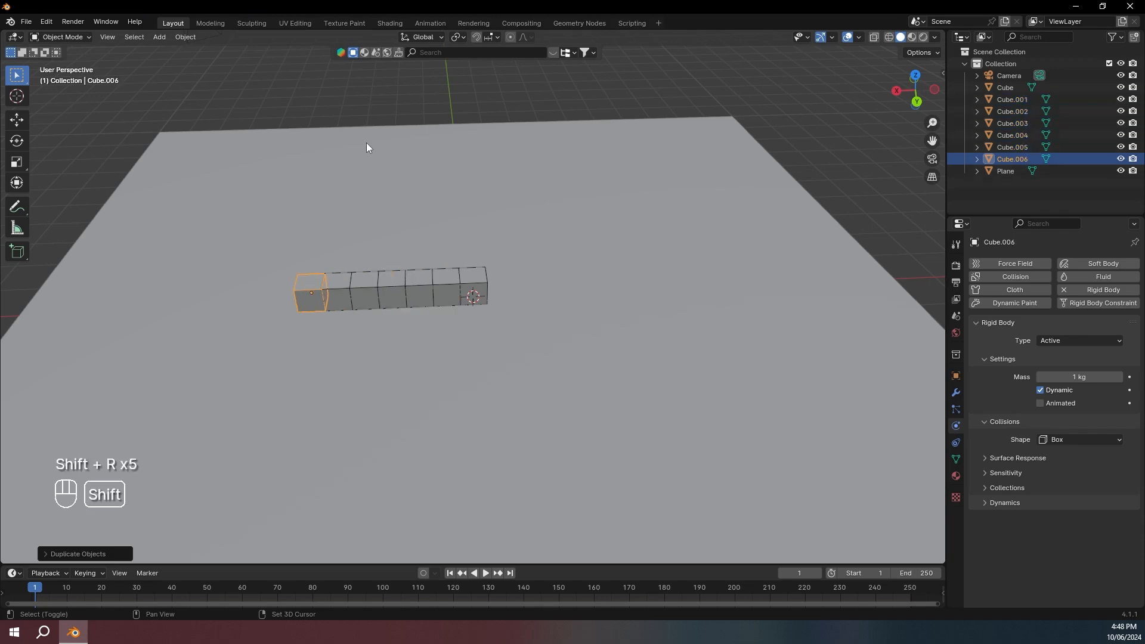
pyautogui.hotkey('shift', 'r')
# - Duplicate the original cube along negative X so the copy sits against its free side
pyautogui.click(469, 290)
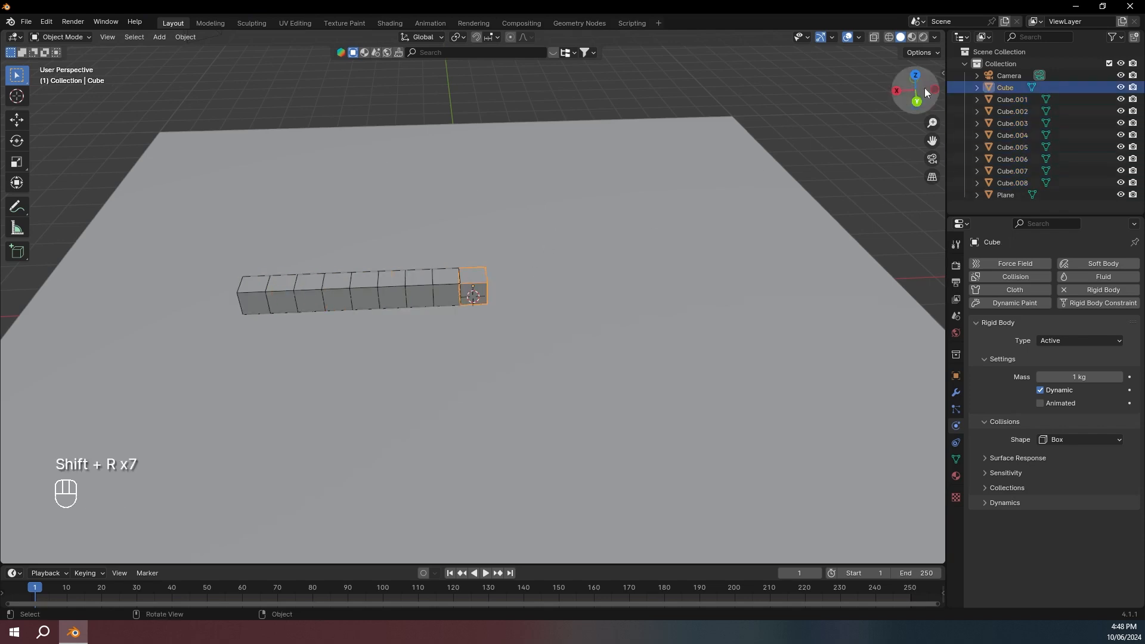
pyautogui.click(918, 76)
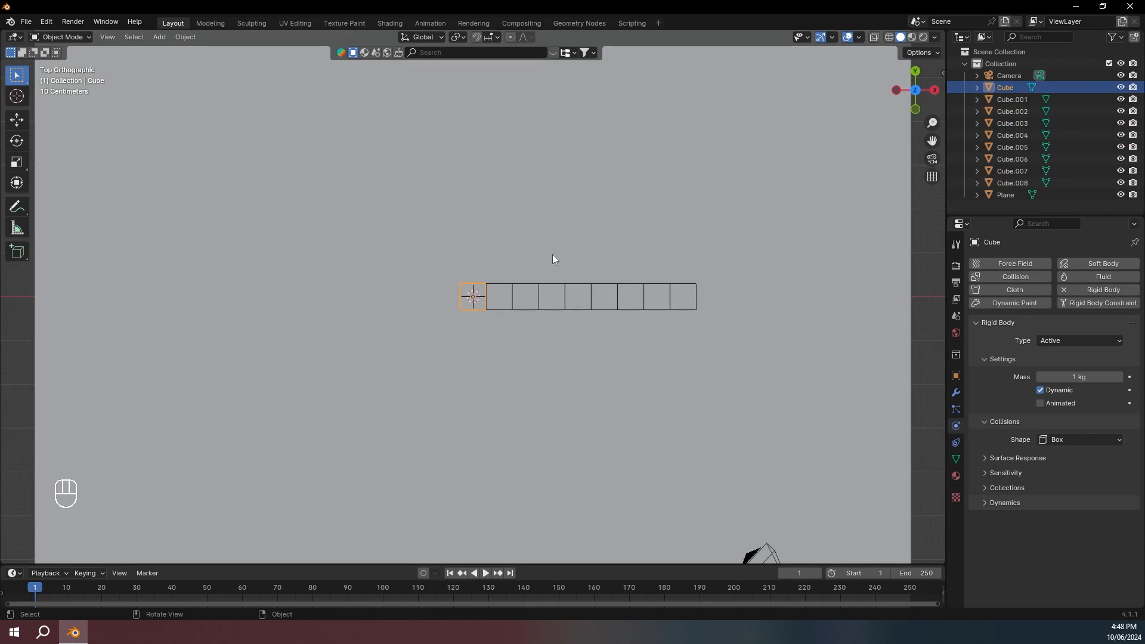
pyautogui.click(685, 223)
pyautogui.click(470, 291)
pyautogui.hotkey('shift', 'd')
pyautogui.keyDown('ctrl'); pyautogui.click(634, 245); pyautogui.keyUp('ctrl')
# - Repeat the negative X duplication five times to complete a row of 15 cubes
pyautogui.moveTo(634, 246); pyautogui.dragTo(525, 212, button='middle')
pyautogui.hotkey('shift', 'r')
pyautogui.hotkey('shift', 'r')
pyautogui.hotkey('shift', 'r')
pyautogui.hotkey('shift', 'r')
pyautogui.hotkey('shift', 'r')
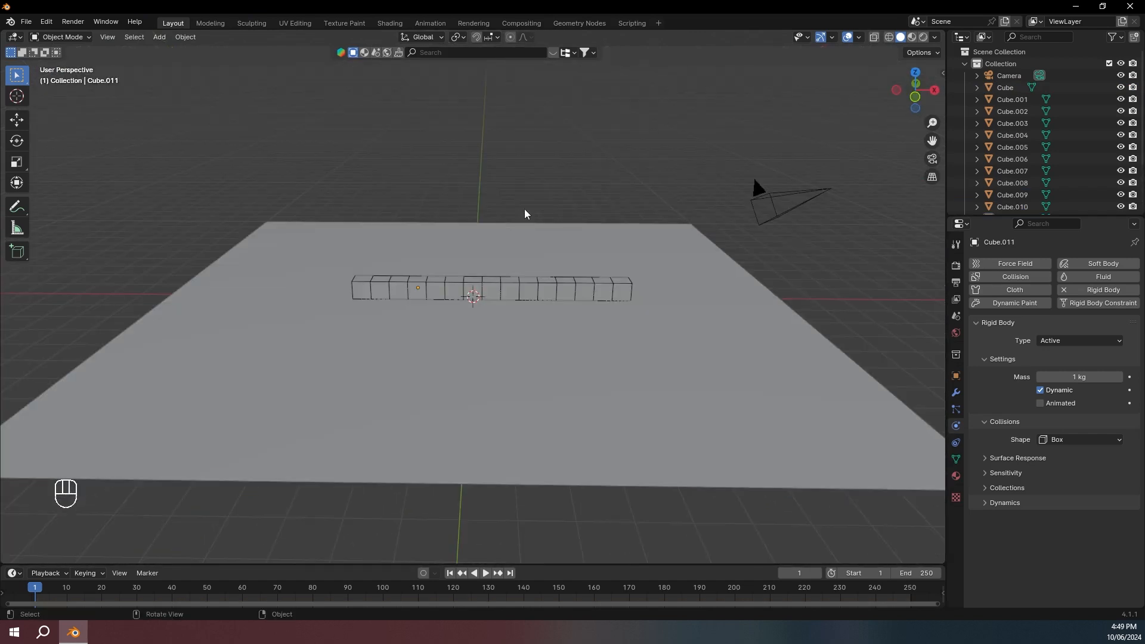
# - Select the whole row of cubes and duplicate it upward along Z, stacking the copy directly on top
pyautogui.click(911, 107)
pyautogui.moveTo(237, 213); pyautogui.dragTo(857, 281)
pyautogui.hotkey('shift', 'd')
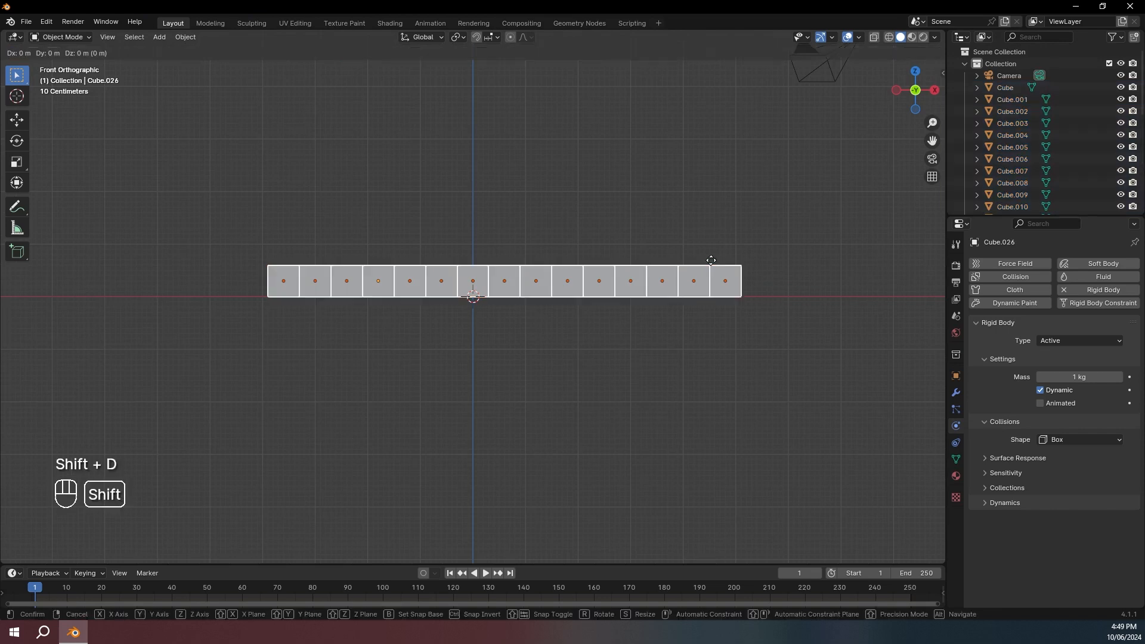
pyautogui.keyDown('ctrl'); pyautogui.click(710, 227); pyautogui.keyUp('ctrl')
# - Repeat the upward duplication five times to build a wall seven rows high
pyautogui.moveTo(710, 227); pyautogui.dragTo(632, 143, button='middle')
pyautogui.scroll(-4, 664, 255)
pyautogui.hotkey('shift', 'r')
pyautogui.hotkey('shift', 'r')
pyautogui.hotkey('shift', 'r')
pyautogui.hotkey('shift', 'r')
pyautogui.hotkey('shift', 'r')
# - Select all cubes from Cube to Cube.104 and duplicate the wall along Y so the copy sits directly behind it
pyautogui.click(1006, 88)
pyautogui.scroll(-5, 1014, 119)
pyautogui.scroll(-20, 1015, 122)
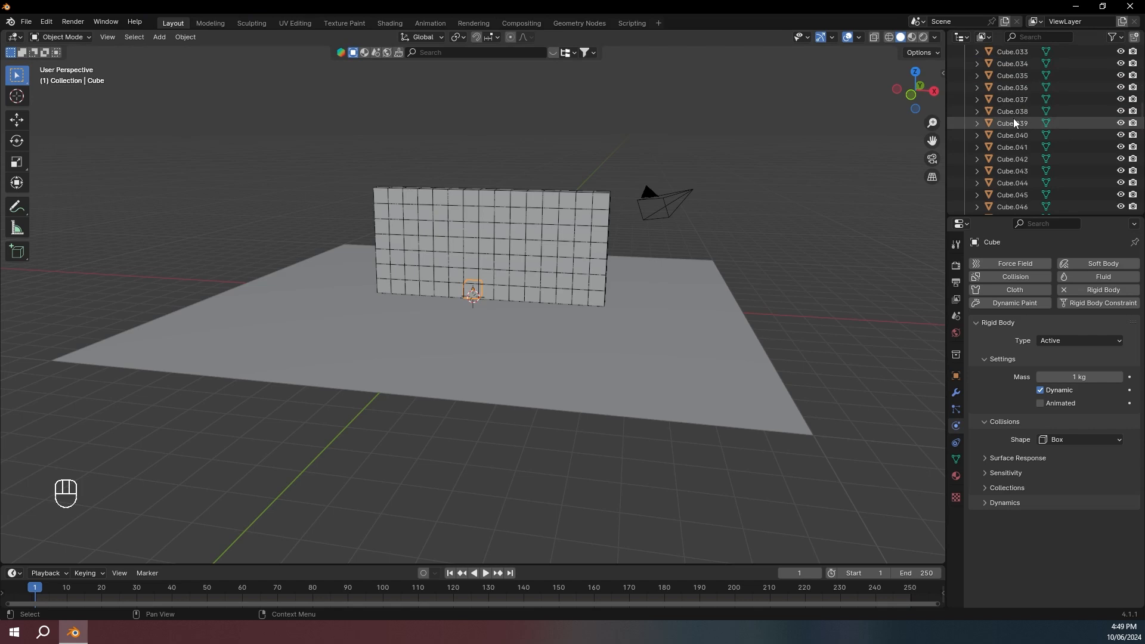
pyautogui.scroll(-3, 1014, 122)
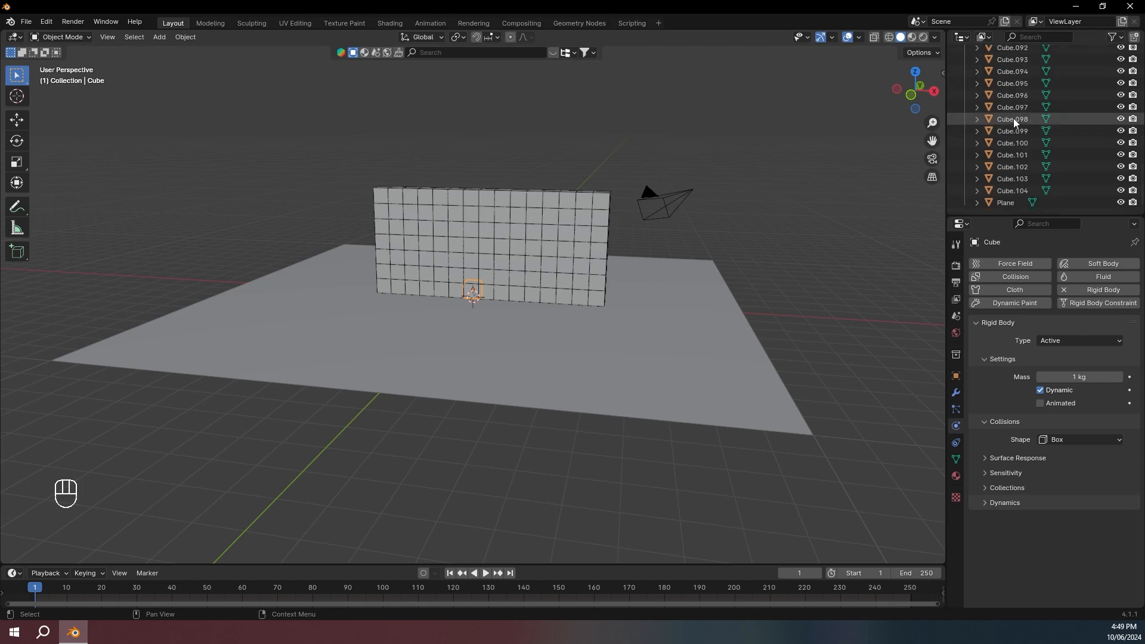
pyautogui.keyDown('shift'); pyautogui.click(1014, 190); pyautogui.keyUp('shift')
pyautogui.moveTo(791, 155); pyautogui.dragTo(626, 216, button='middle')
pyautogui.click(910, 77)
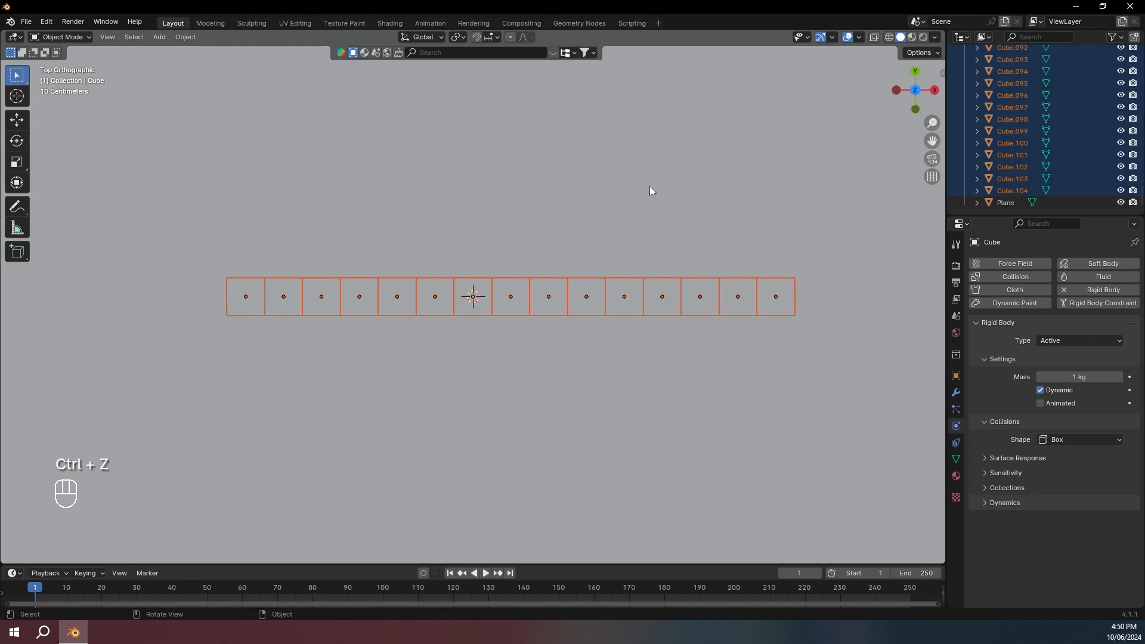
pyautogui.hotkey('shift', 'd')
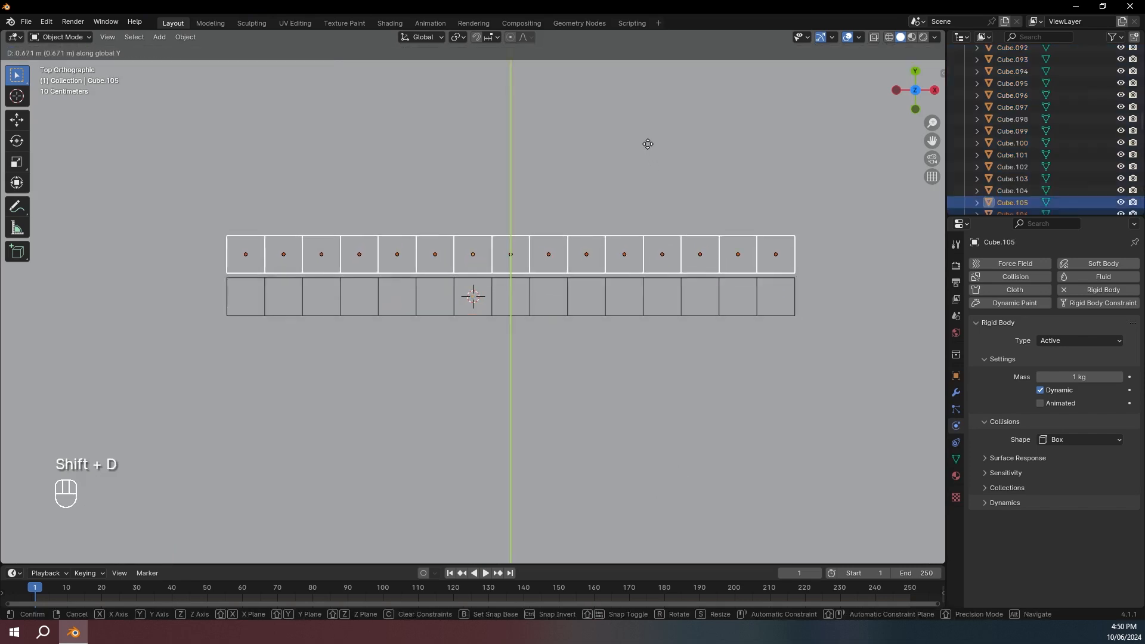
pyautogui.keyDown('ctrl'); pyautogui.click(646, 150); pyautogui.keyUp('ctrl')
# - Repeat the wall duplication along Y five times to form a block seven layers deep
pyautogui.scroll(-2, 660, 179)
pyautogui.scroll(-2, 661, 178)
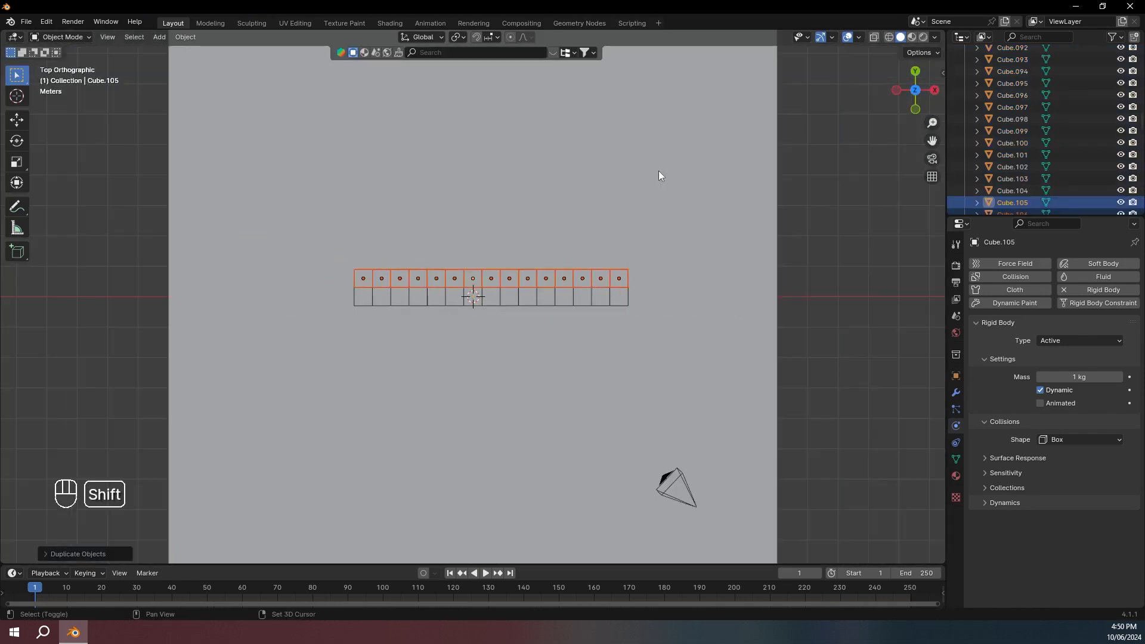
pyautogui.hotkey('shift', 'r')
pyautogui.hotkey('shift', 'r')
pyautogui.hotkey('shift', 'r')
pyautogui.hotkey('shift', 'r')
pyautogui.hotkey('shift', 'r')
pyautogui.moveTo(659, 171); pyautogui.dragTo(782, 123, button='middle')
# - Select all cubes from Cube to Cube.734 and move them into a new collection named Cubes
pyautogui.scroll(-1, 882, 175)
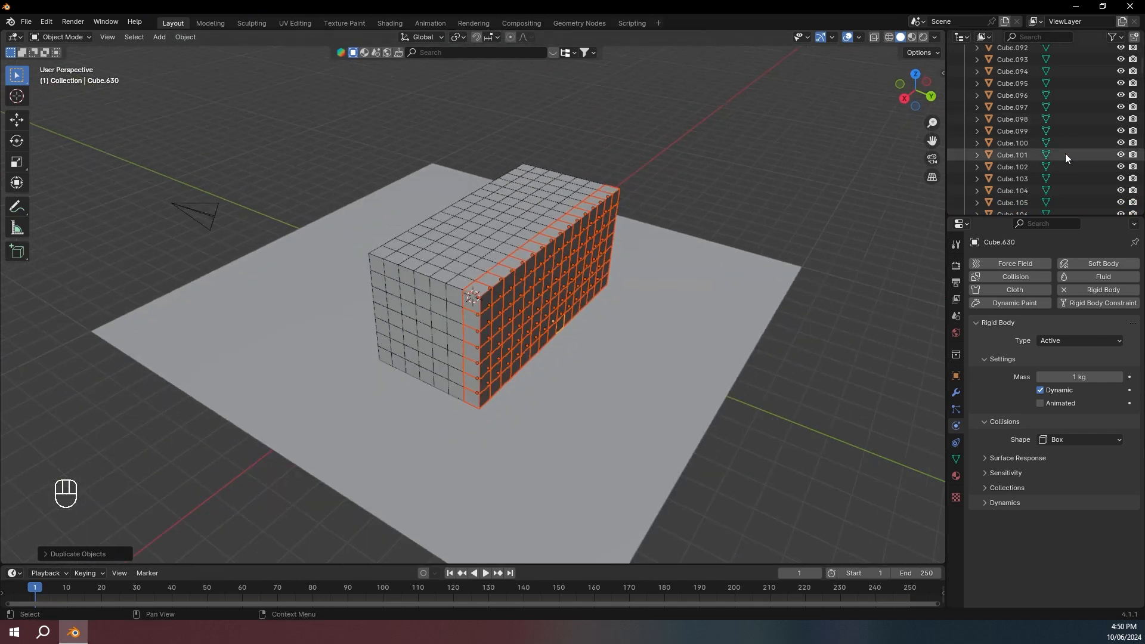
pyautogui.scroll(-2, 1044, 147)
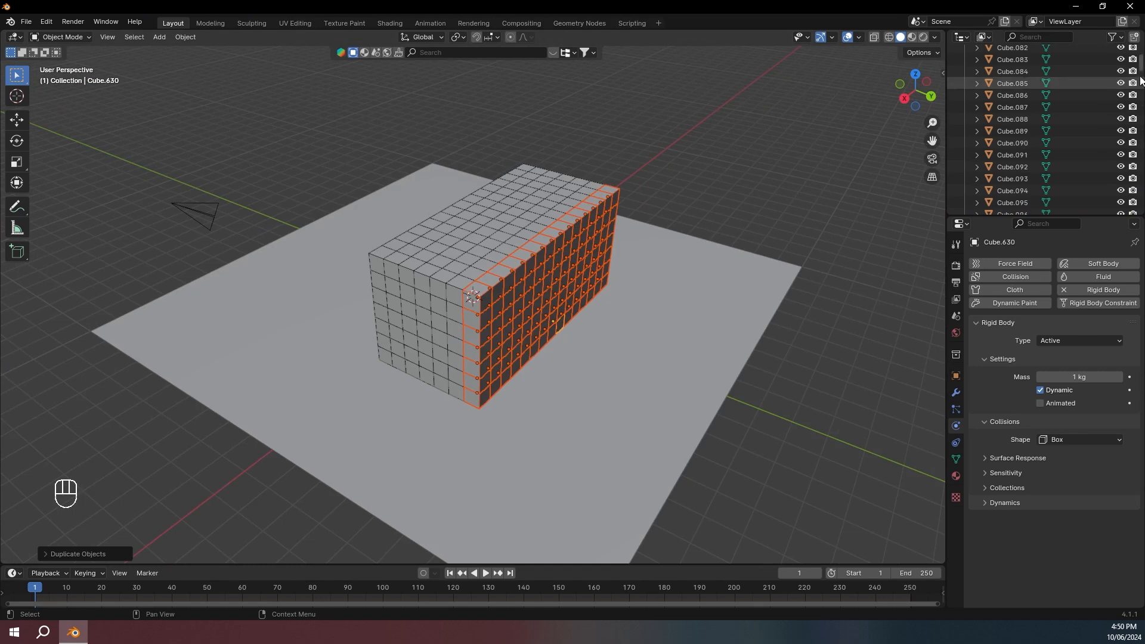
pyautogui.moveTo(1141, 59); pyautogui.dragTo(1139, 210)
pyautogui.click(1062, 87)
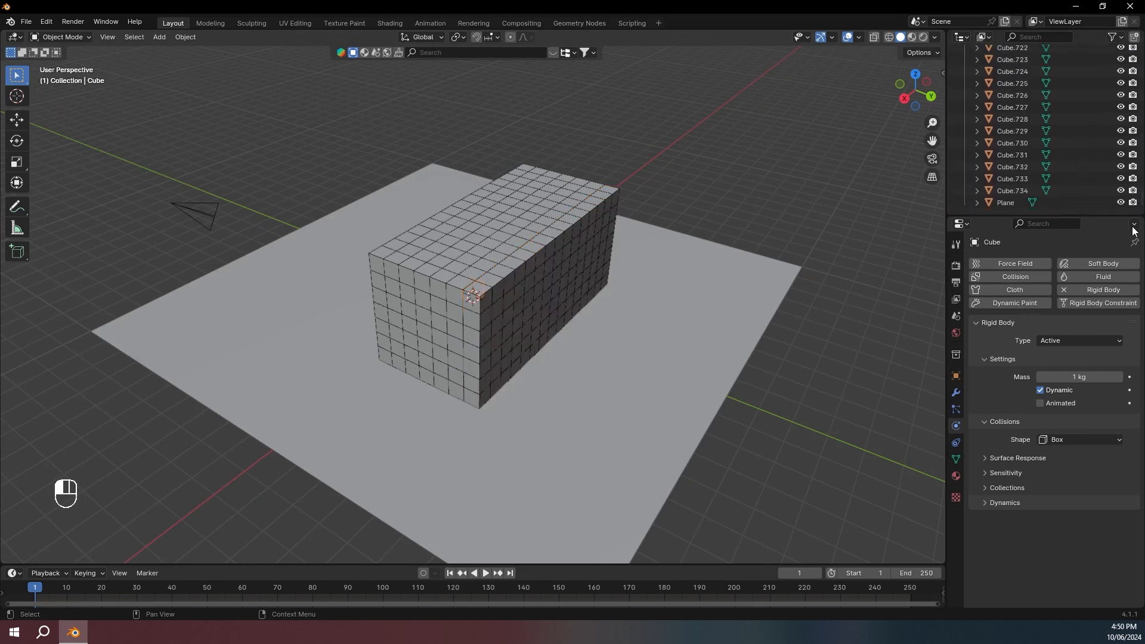
pyautogui.keyDown('shift'); pyautogui.click(1020, 192); pyautogui.keyUp('shift')
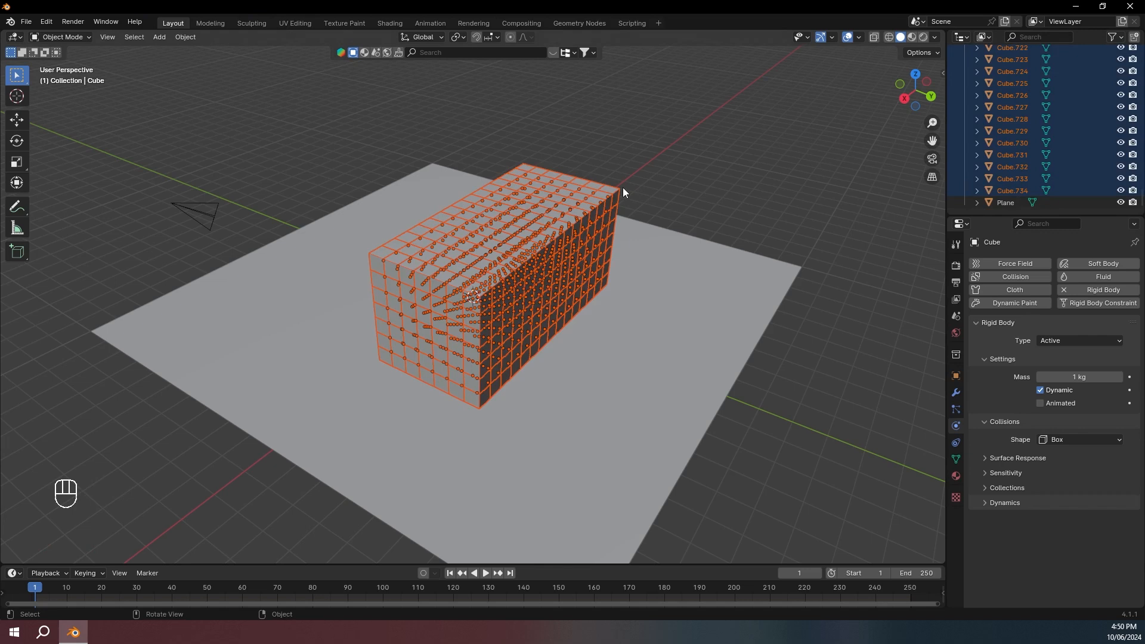
pyautogui.press('m')
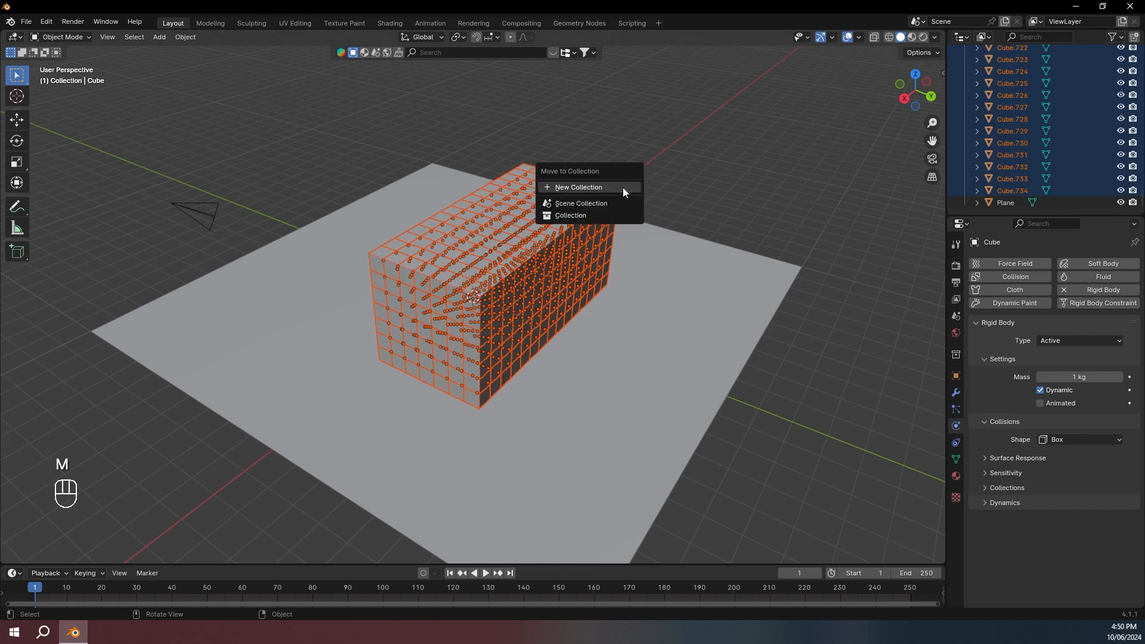
pyautogui.click(623, 187)
pyautogui.write('Cubes')
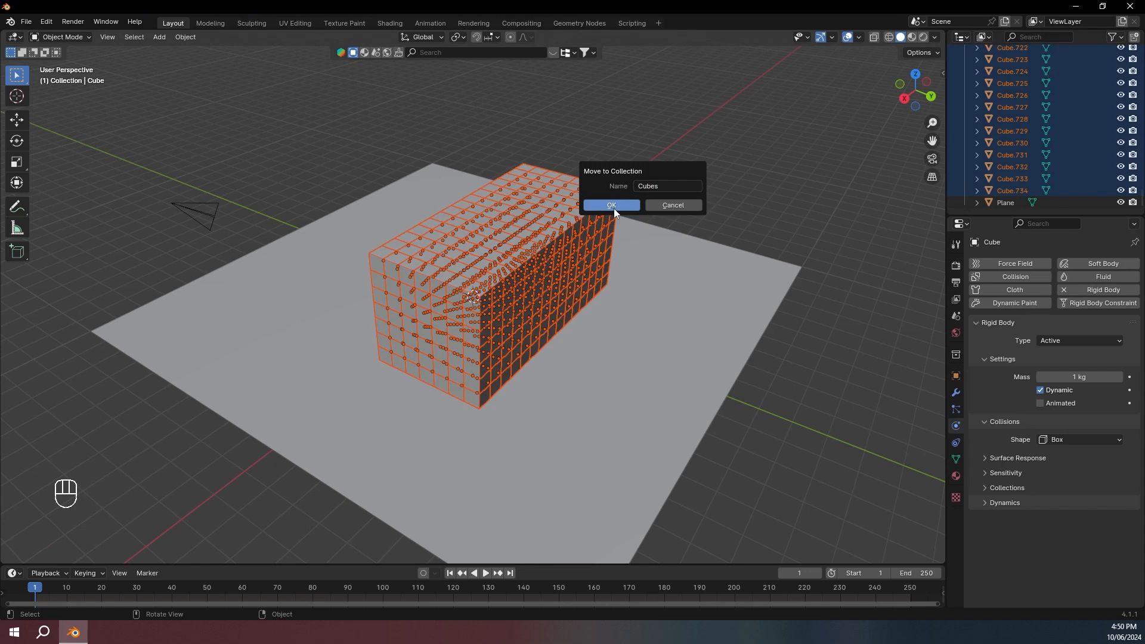
pyautogui.click(612, 205)
# - Select the ground plane and collapse the Cubes collection in the scene hierarchy
pyautogui.moveTo(1141, 194); pyautogui.dragTo(1140, 46)
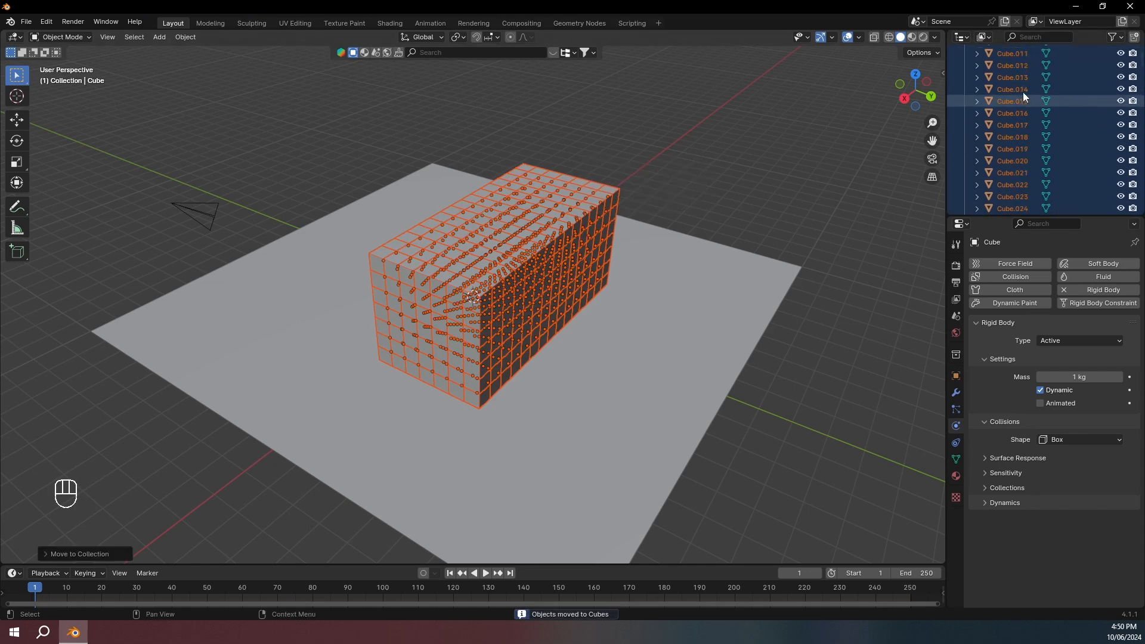
pyautogui.scroll(5, 1001, 86)
pyautogui.click(986, 91)
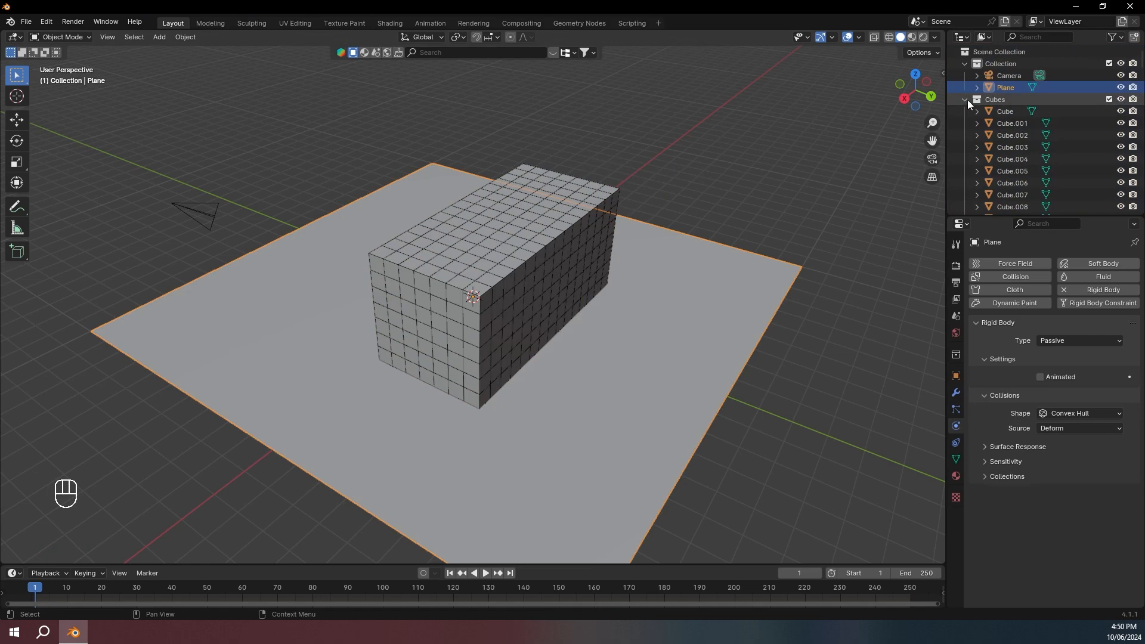
pyautogui.click(966, 100)
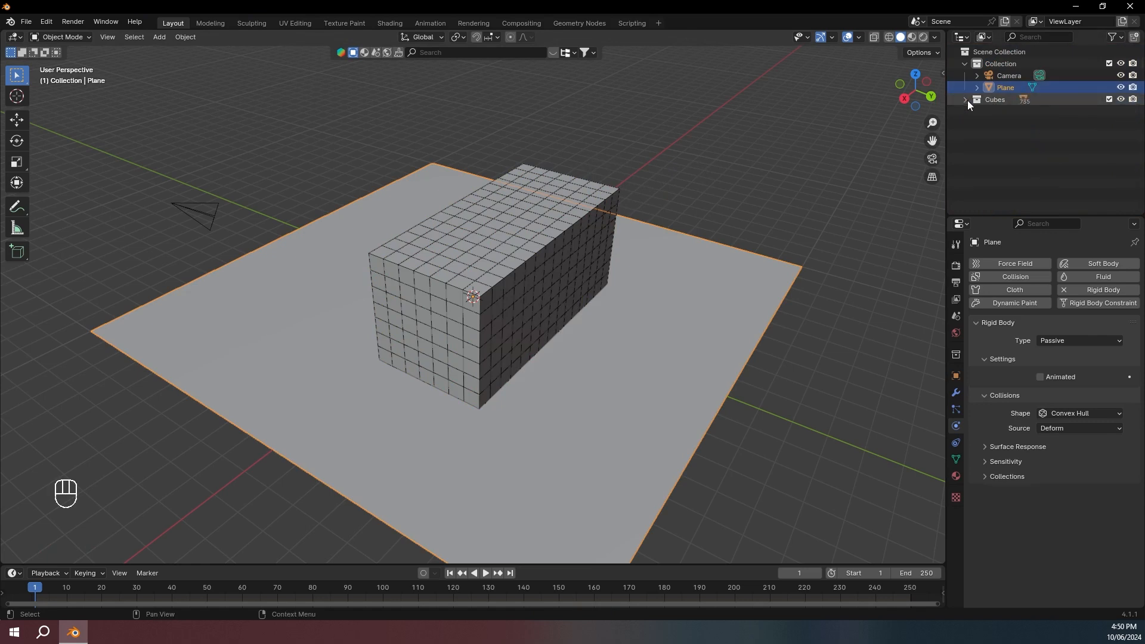
# - Save the file and briefly play the rigid body simulation of the stacked cubes, stopping at frame 10
pyautogui.moveTo(538, 142); pyautogui.dragTo(665, 150, button='middle')
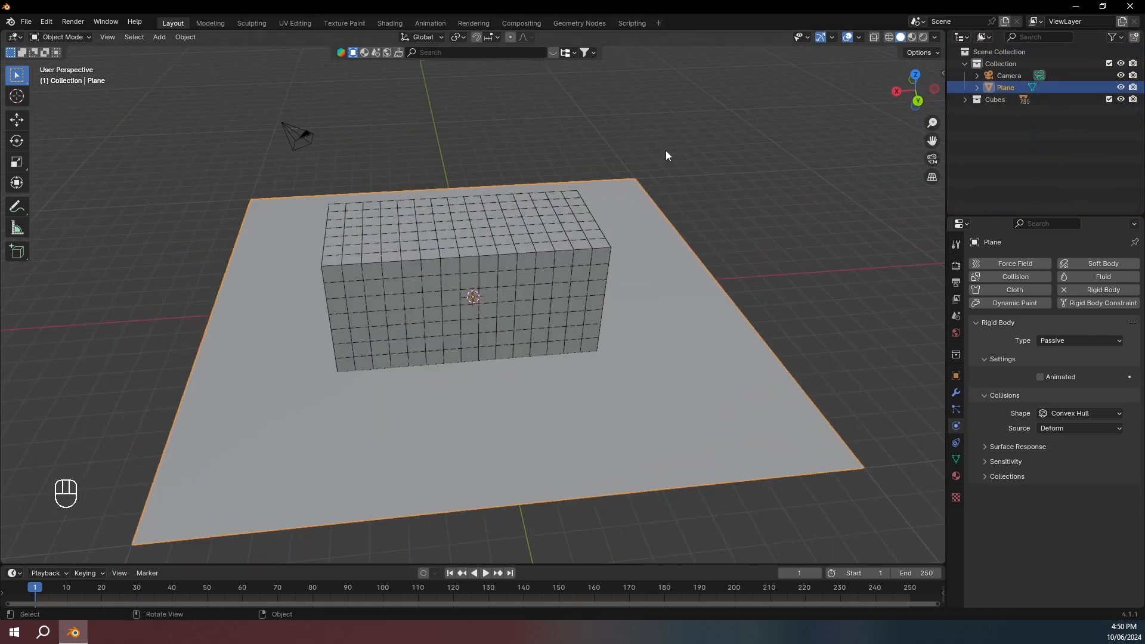
pyautogui.hotkey('ctrl', 's')
pyautogui.press('space')
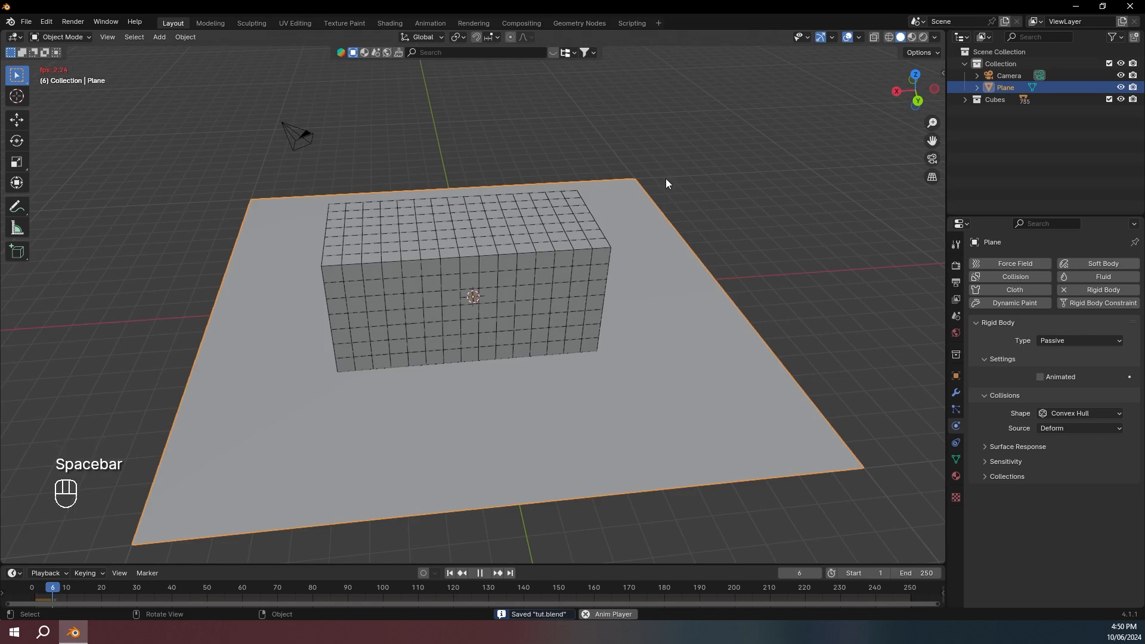
pyautogui.press('space')
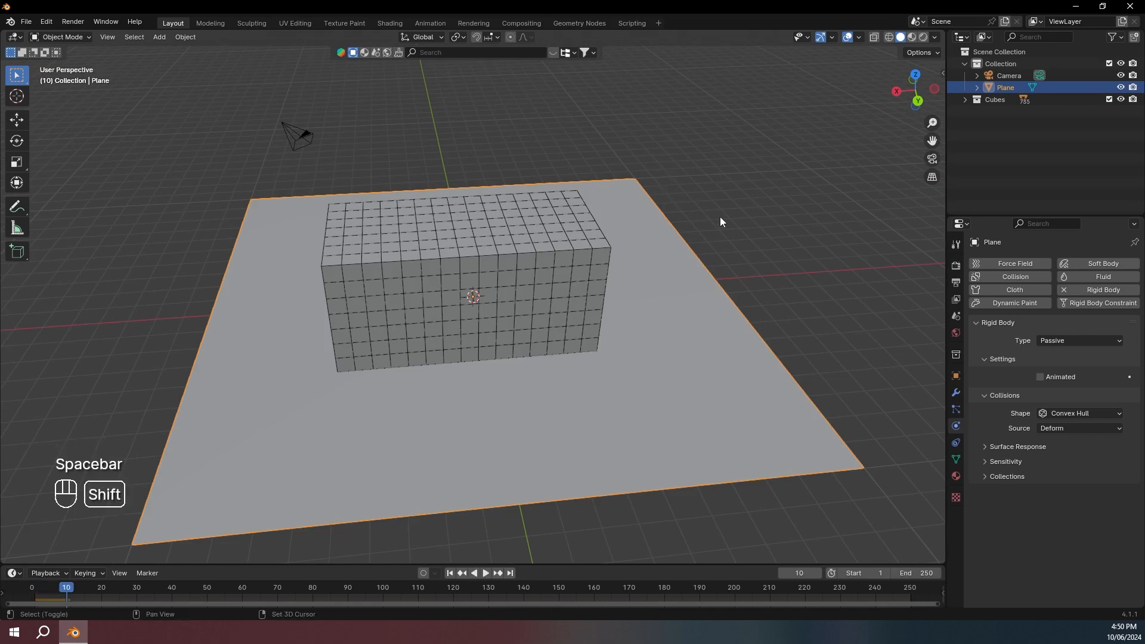
# - Return to frame 1, add a UV sphere at the world origin and shade it smooth
pyautogui.hotkey('shift', 'Left')
pyautogui.moveTo(760, 228); pyautogui.dragTo(512, 124, button='middle')
pyautogui.hotkey('shift', 'a')
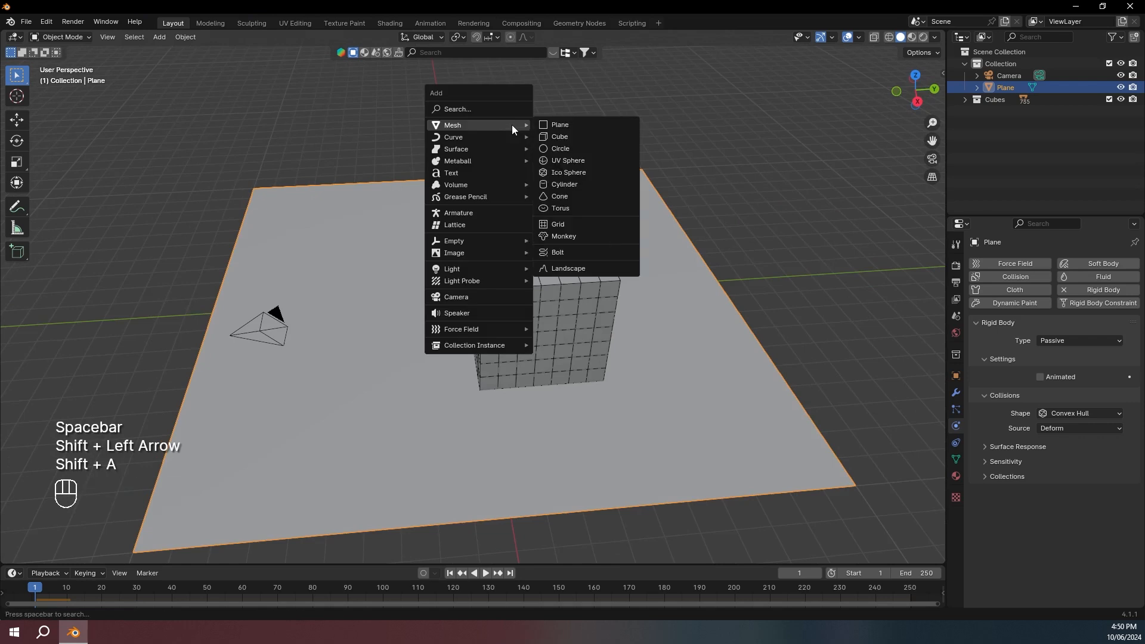
pyautogui.click(560, 160)
pyautogui.moveTo(561, 162); pyautogui.dragTo(479, 324, button='middle')
pyautogui.rightClick(466, 288)
pyautogui.click(464, 284)
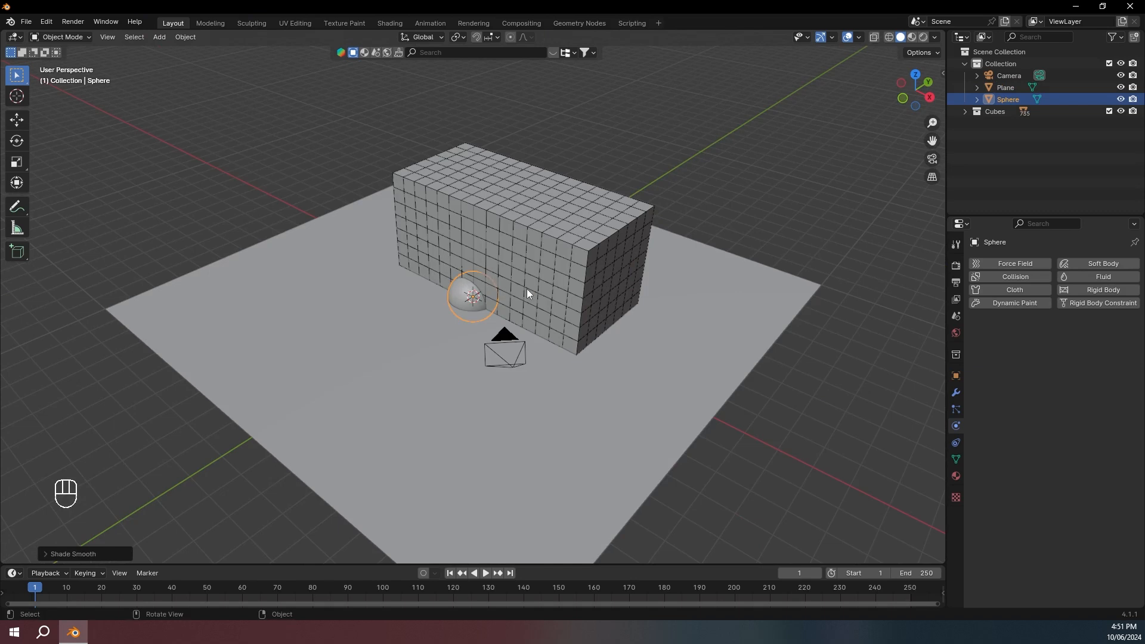
# - Raise the sphere above the cube block, align it with the block's depth from the top view, and shift it along X beyond the block's end
pyautogui.press('g')
pyautogui.press('z')
pyautogui.click(630, 122)
pyautogui.click(914, 73)
pyautogui.press('g')
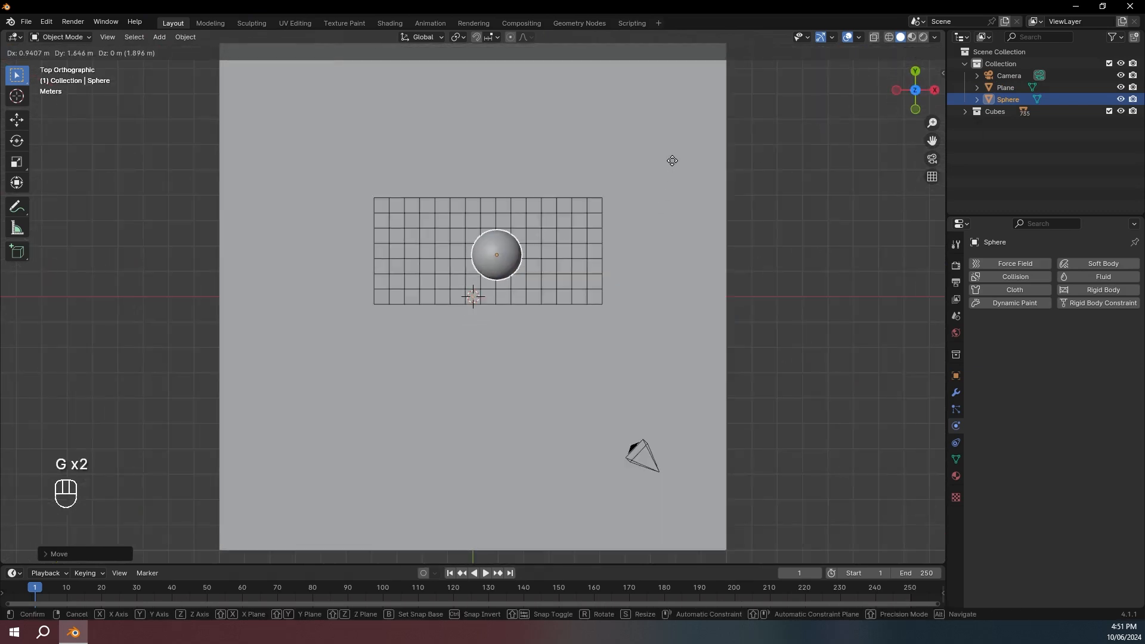
pyautogui.click(665, 156)
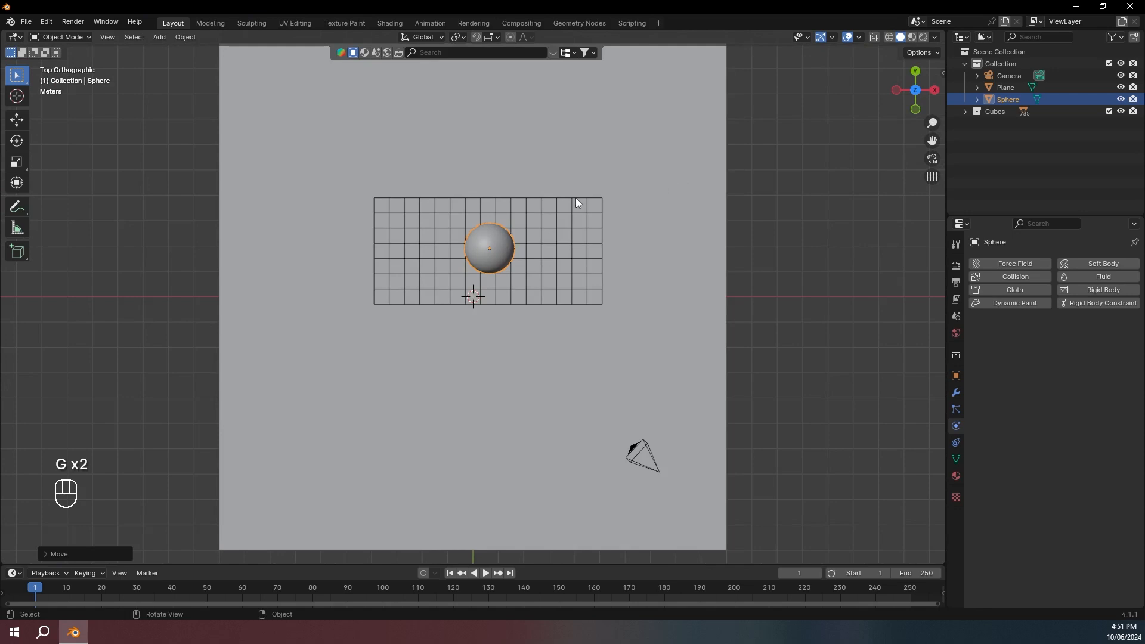
pyautogui.press('g')
pyautogui.press('y')
pyautogui.press('x')
pyautogui.click(818, 205)
# - Lower the sphere along Z to the upper part of the block's height and move it farther away along X
pyautogui.moveTo(818, 206); pyautogui.dragTo(806, 92, button='middle')
pyautogui.press('g')
pyautogui.press('z')
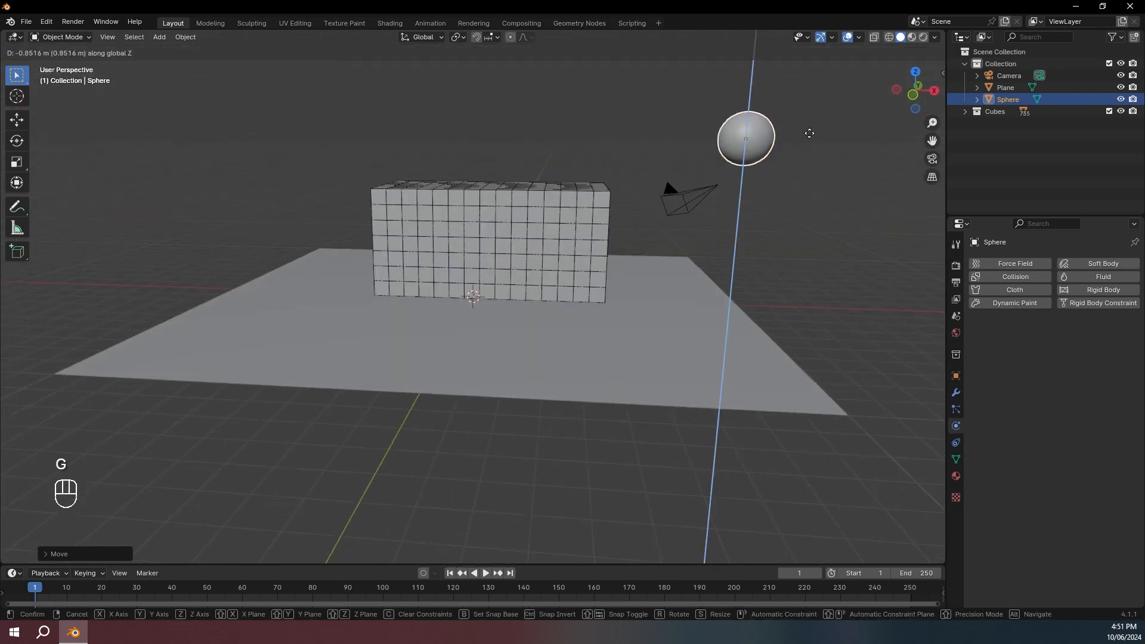
pyautogui.click(809, 188)
pyautogui.press('g')
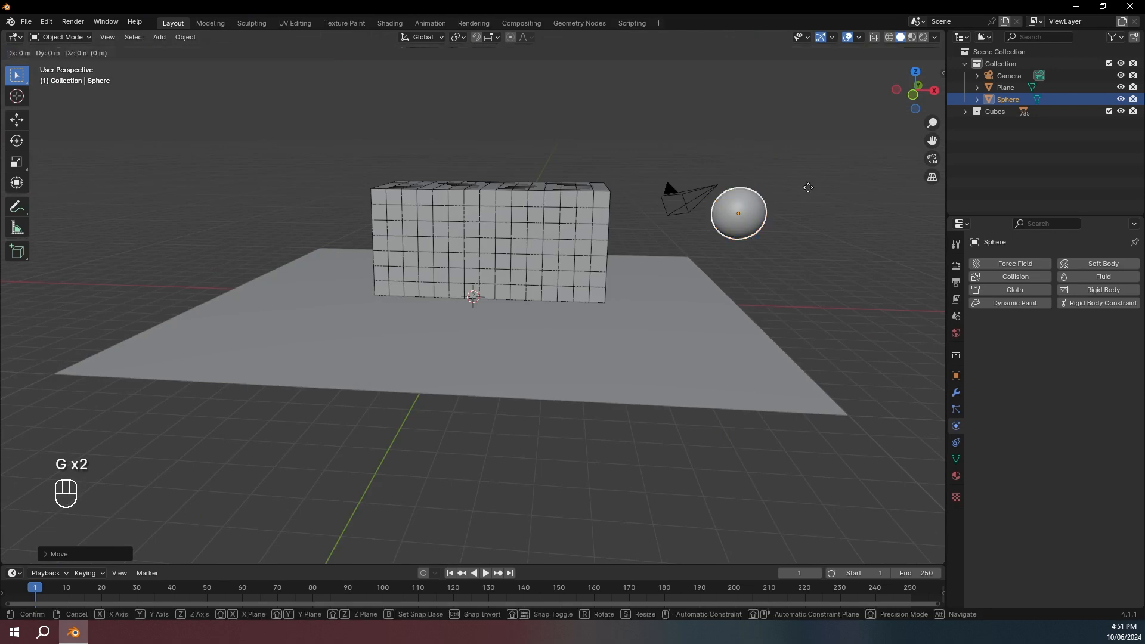
pyautogui.press('x')
pyautogui.click(870, 195)
pyautogui.moveTo(870, 195); pyautogui.dragTo(681, 198, button='middle')
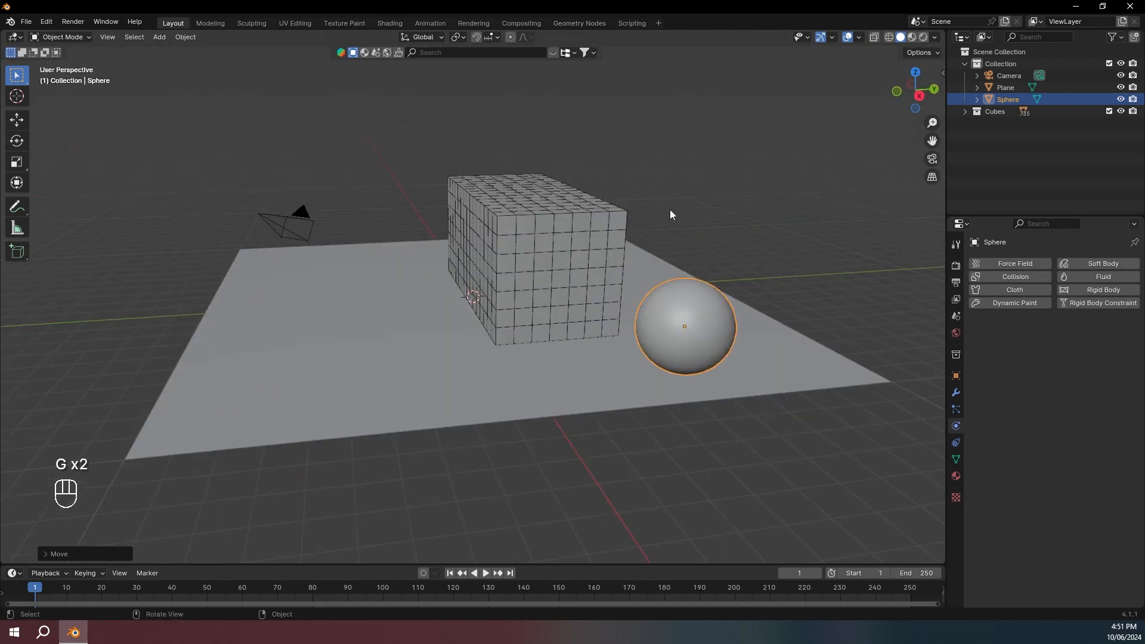
pyautogui.hotkey('ctrl', 'z')
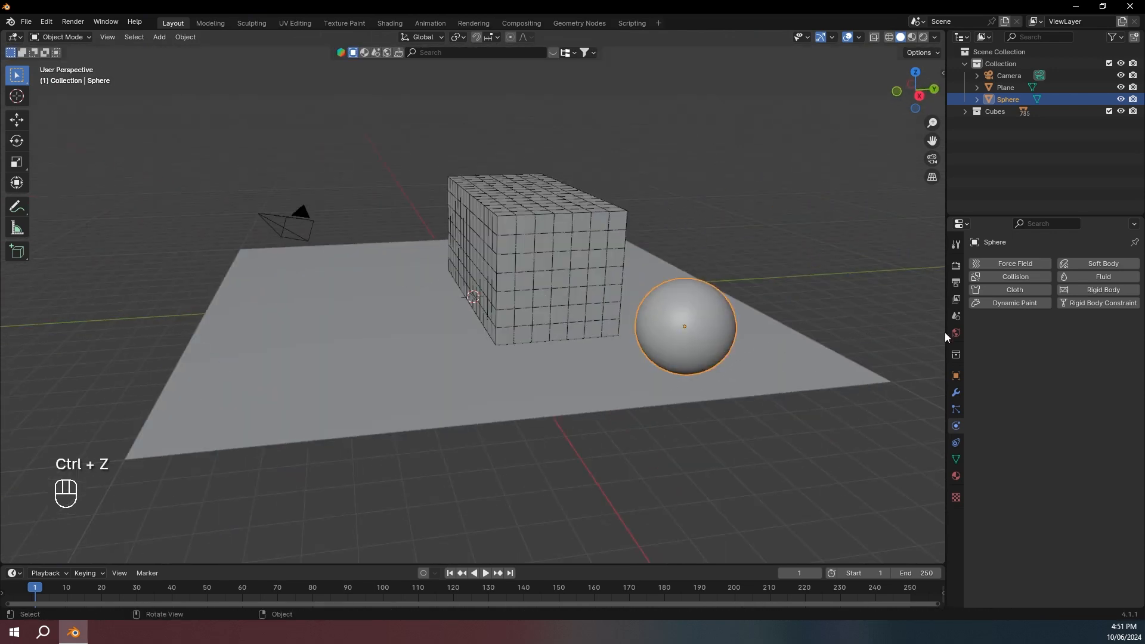
# - Give the sphere an active rigid body with a Sphere collision shape and a mass of 20 kg
pyautogui.click(1114, 293)
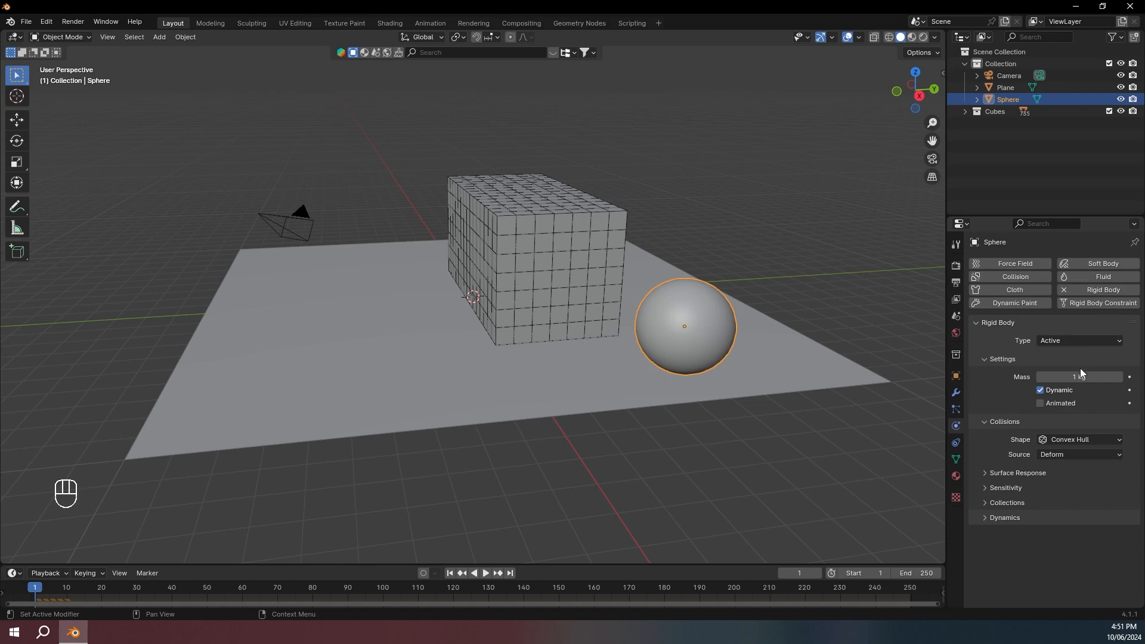
pyautogui.click(1074, 439)
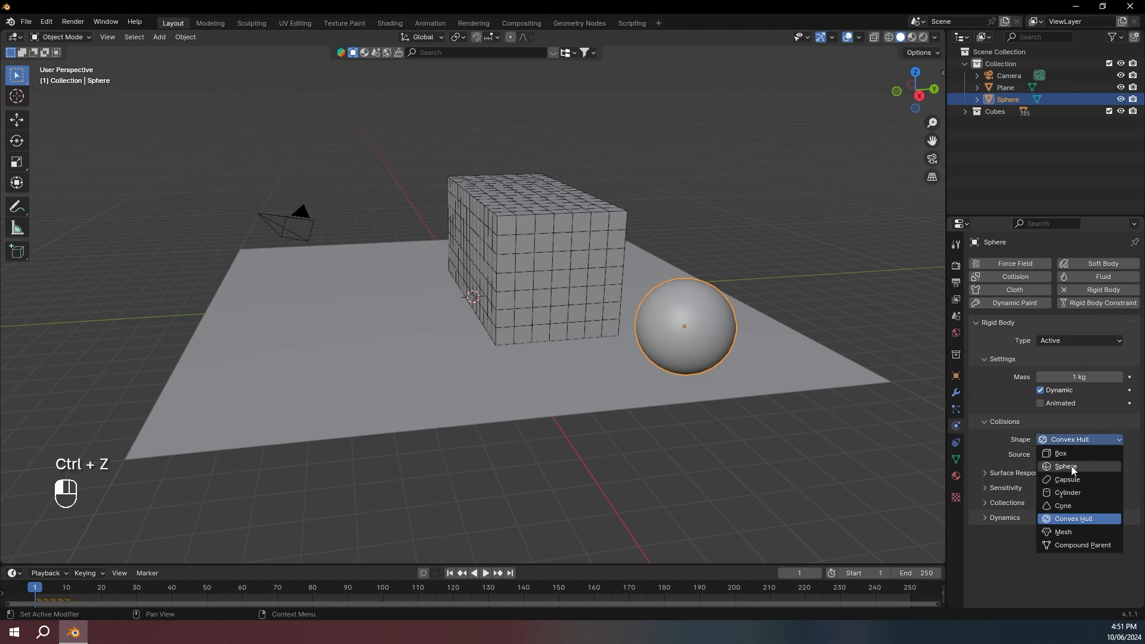
pyautogui.click(1071, 467)
pyautogui.click(1091, 340)
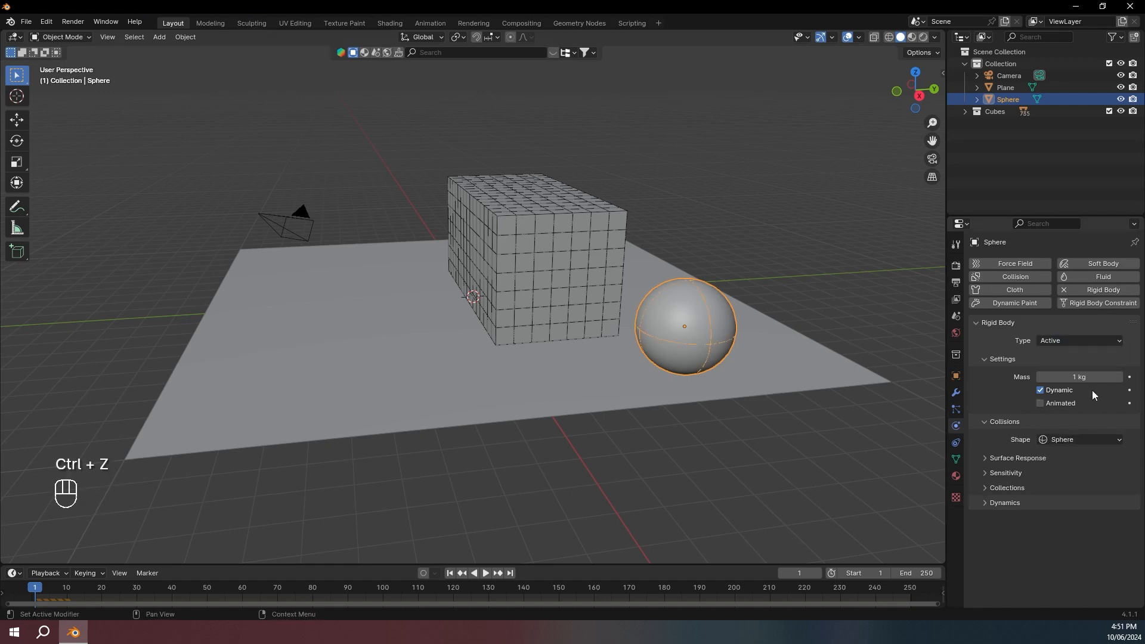
pyautogui.click(1092, 376)
pyautogui.write('20')
pyautogui.press('Return')
# - Briefly play the simulation to check how the sphere falls beside the block, and return to frame 1
pyautogui.moveTo(710, 277); pyautogui.dragTo(829, 267, button='middle')
pyautogui.scroll(-5, 813, 276)
pyautogui.press('space')
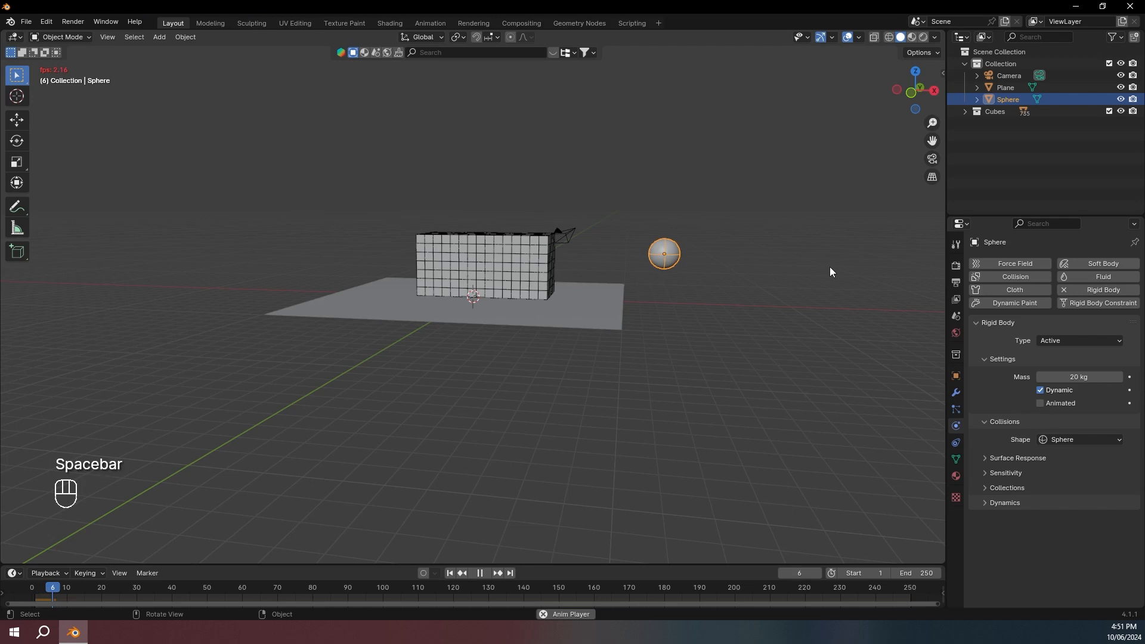
pyautogui.press('space')
pyautogui.hotkey('shift', 'Left')
pyautogui.moveTo(831, 272); pyautogui.dragTo(766, 316, button='middle')
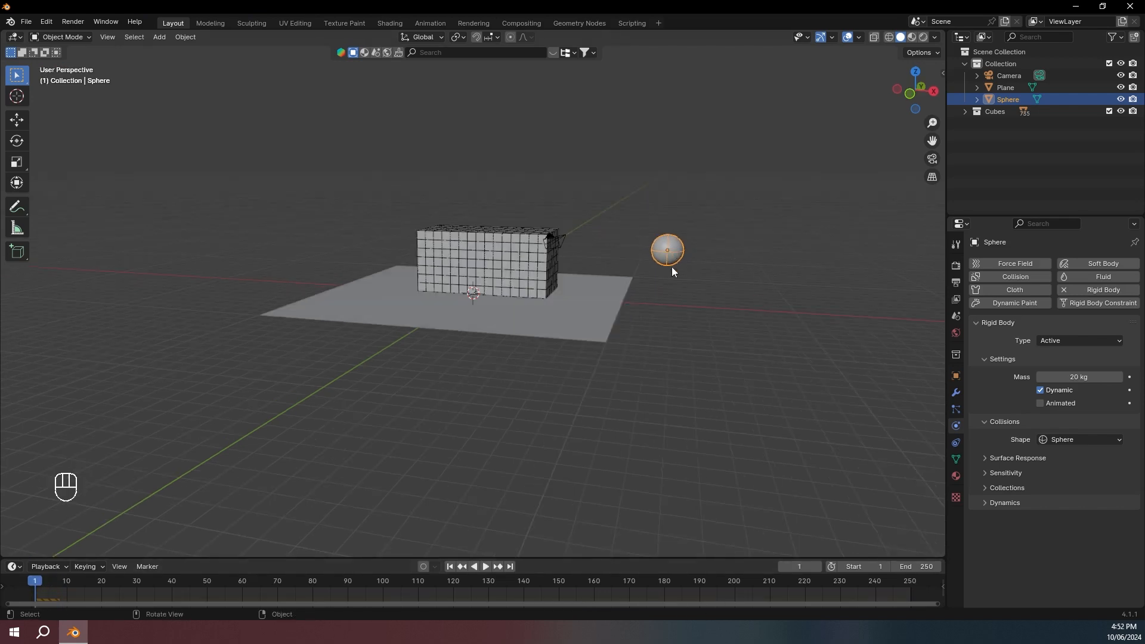
# - Enlarge the timeline, enable Animated in the sphere's rigid body settings and keyframe it at frame 1, keeping the sphere selected
pyautogui.moveTo(584, 556); pyautogui.dragTo(256, 525)
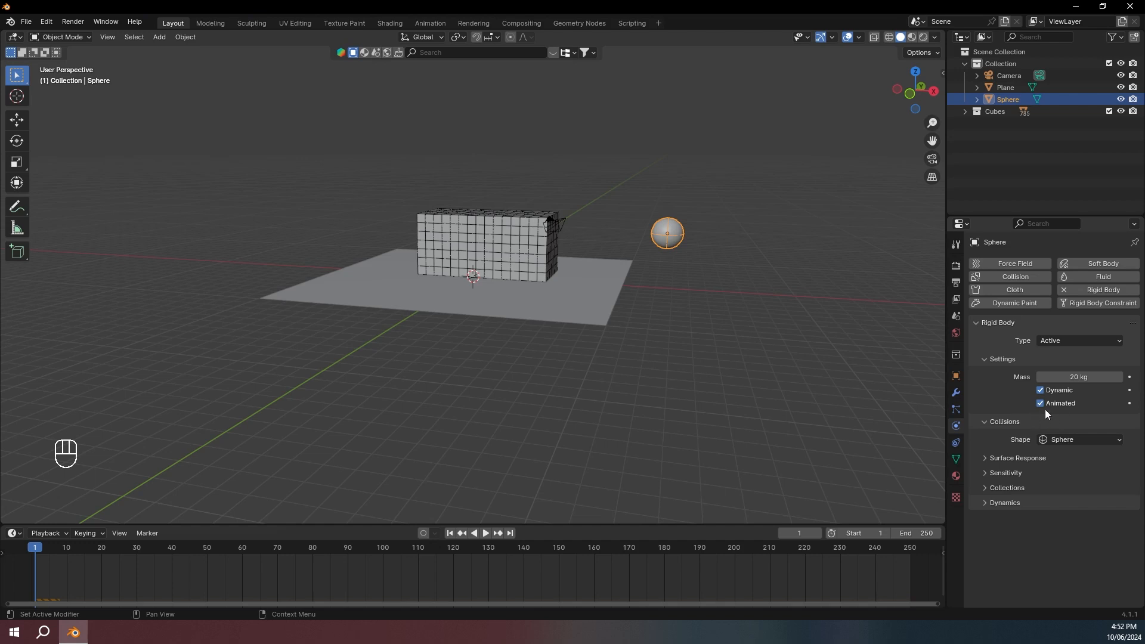
pyautogui.press('i')
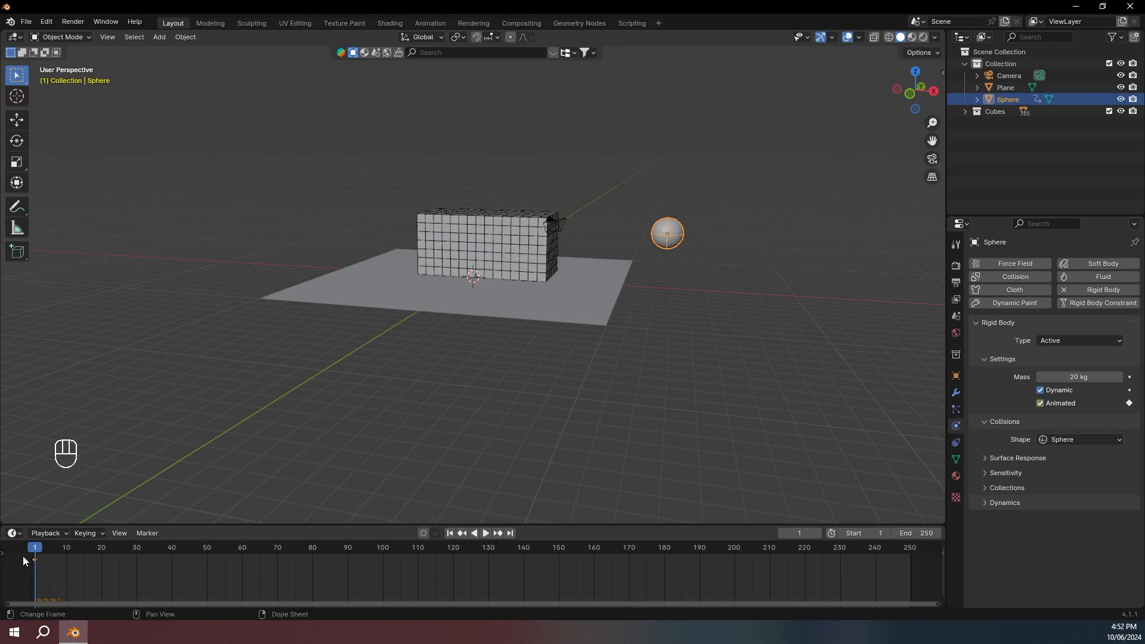
pyautogui.click(746, 427)
pyautogui.click(667, 236)
# - At frame 2, move the sphere along X close to the block's end, keyframe it, and keyframe its Animated setting as disabled
pyautogui.press('Right')
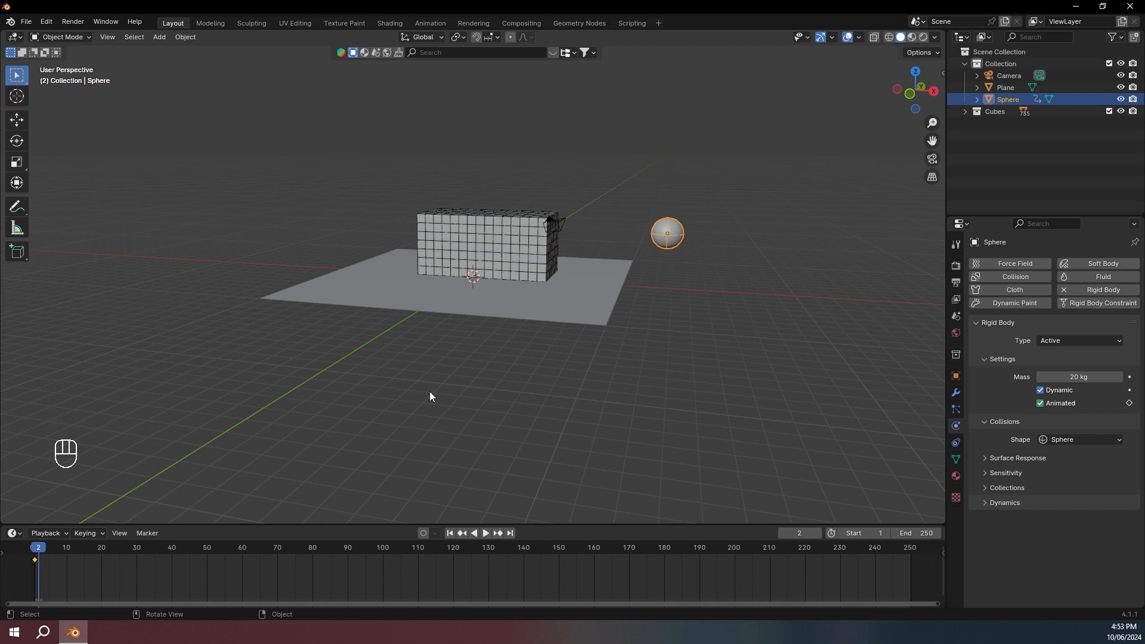
pyautogui.press('g')
pyautogui.press('x')
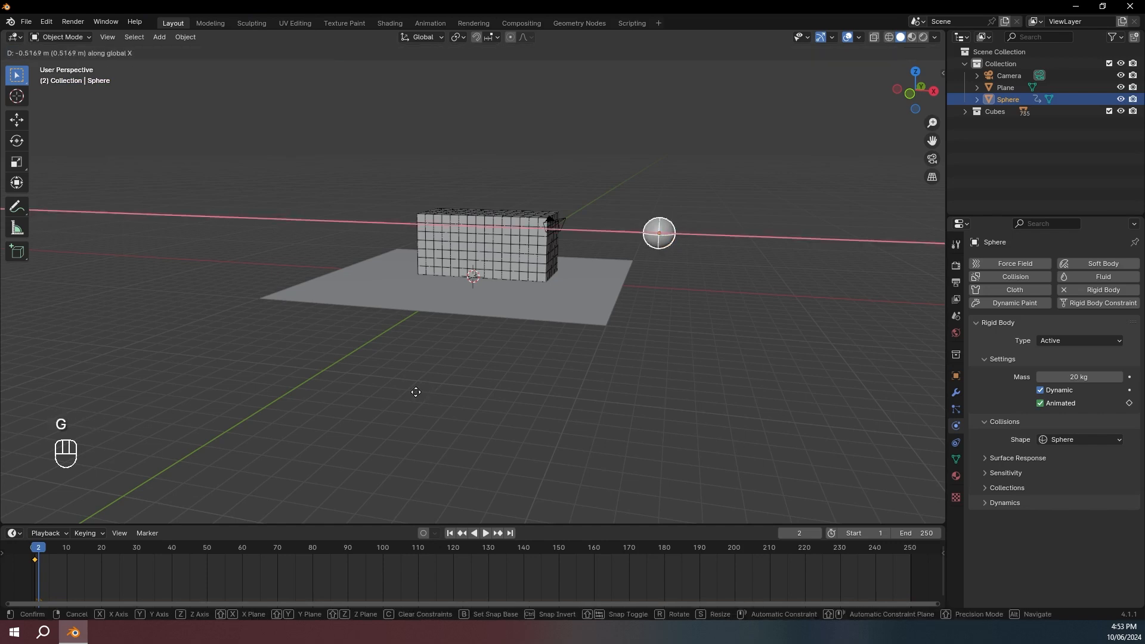
pyautogui.click(343, 393)
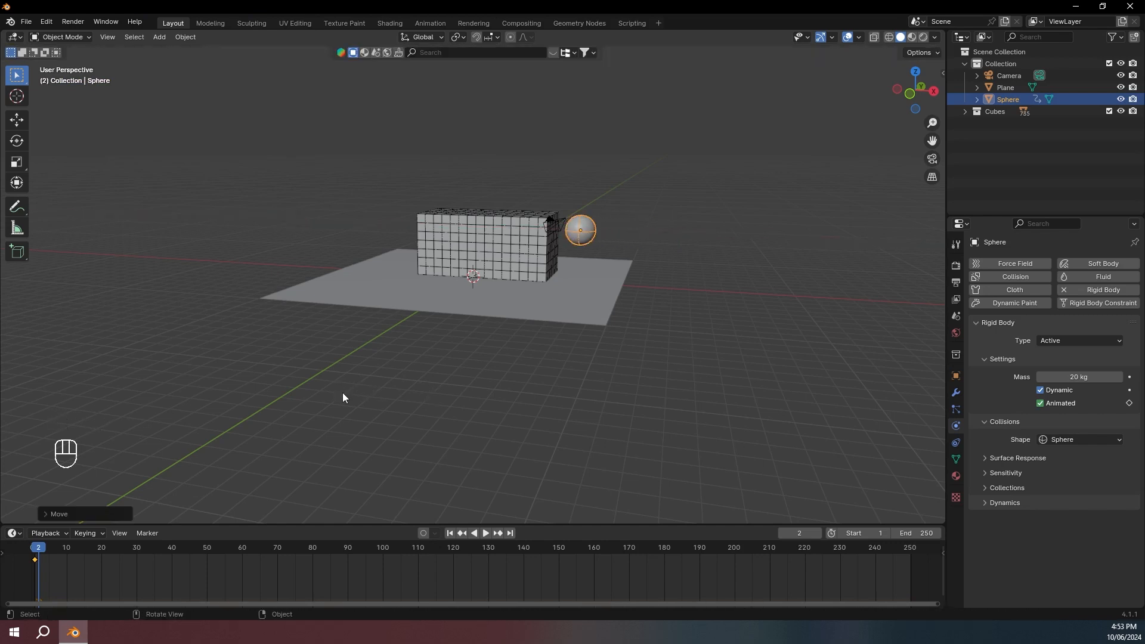
pyautogui.press('i')
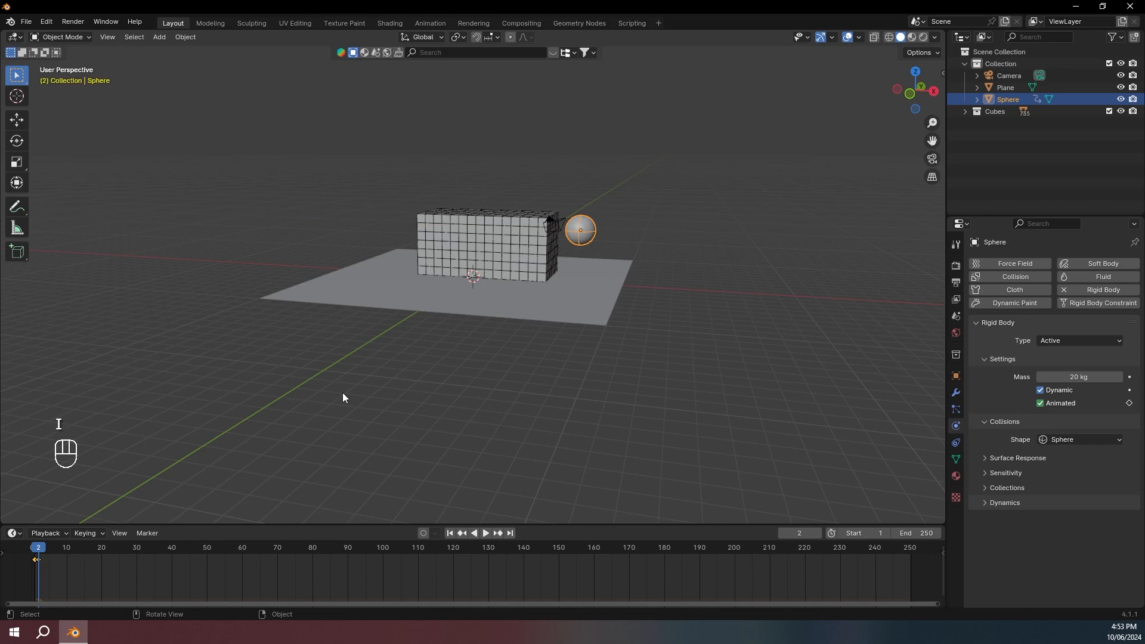
pyautogui.click(1041, 404)
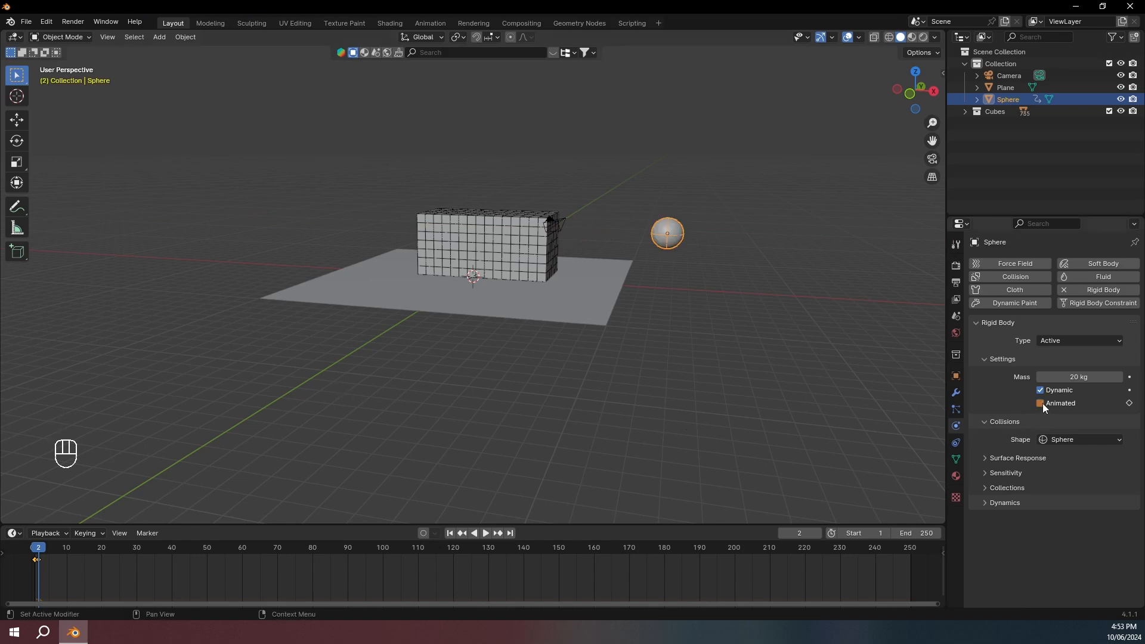
pyautogui.press('i')
# - Play the animation to check the sphere's motion toward the block, and return to frame 1
pyautogui.press('space')
pyautogui.press('space')
pyautogui.press('space')
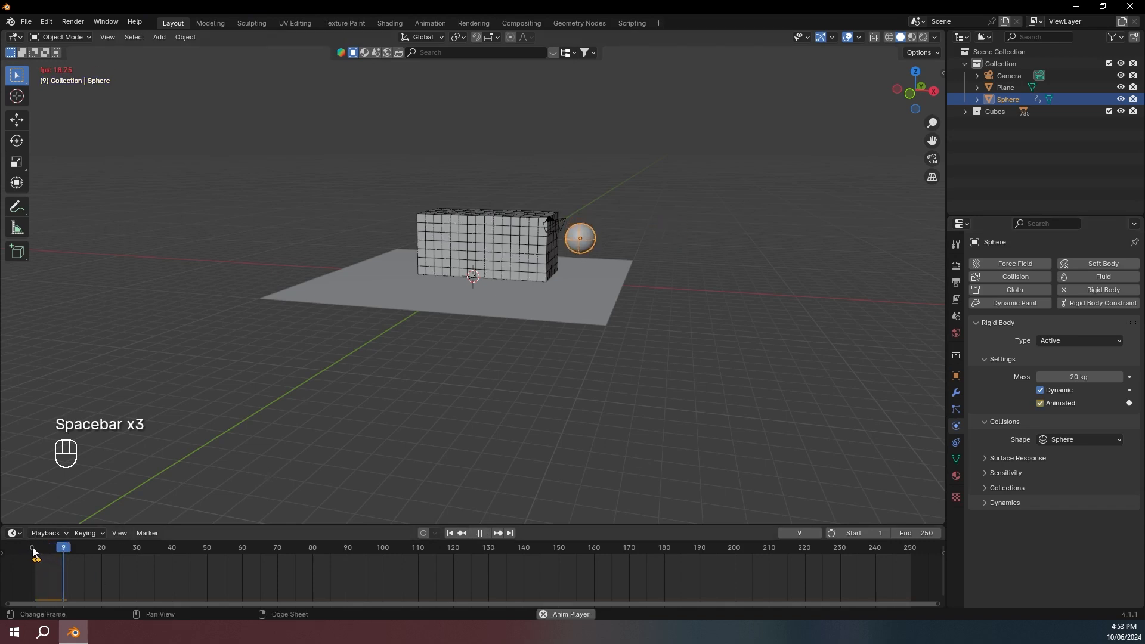
pyautogui.press('space')
pyautogui.click(34, 553)
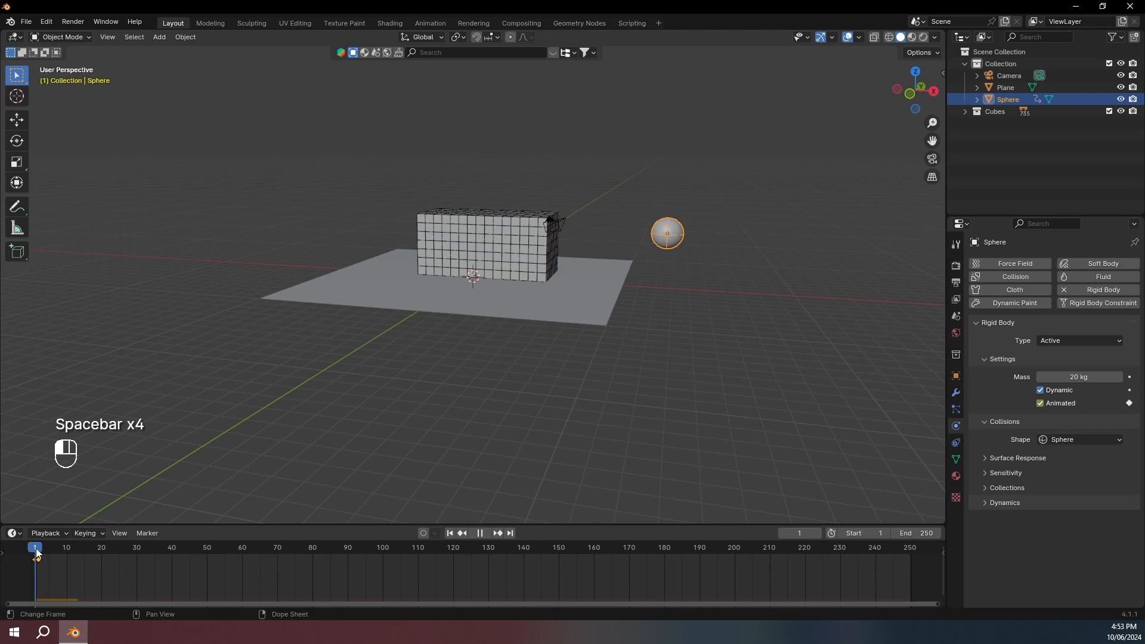
# - Shift the sphere's frame 2 keyframes to about frame 4, play the collision with the block, and rewind to frame 1
pyautogui.moveTo(41, 565); pyautogui.dragTo(62, 564)
pyautogui.press('space')
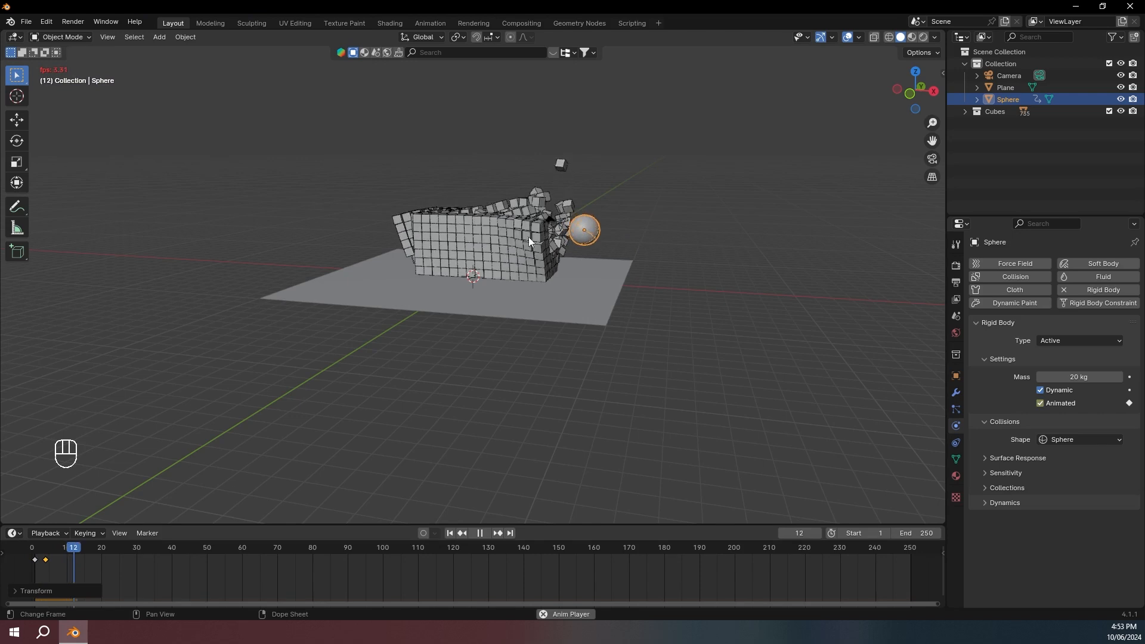
pyautogui.hotkey('shift', 'Left')
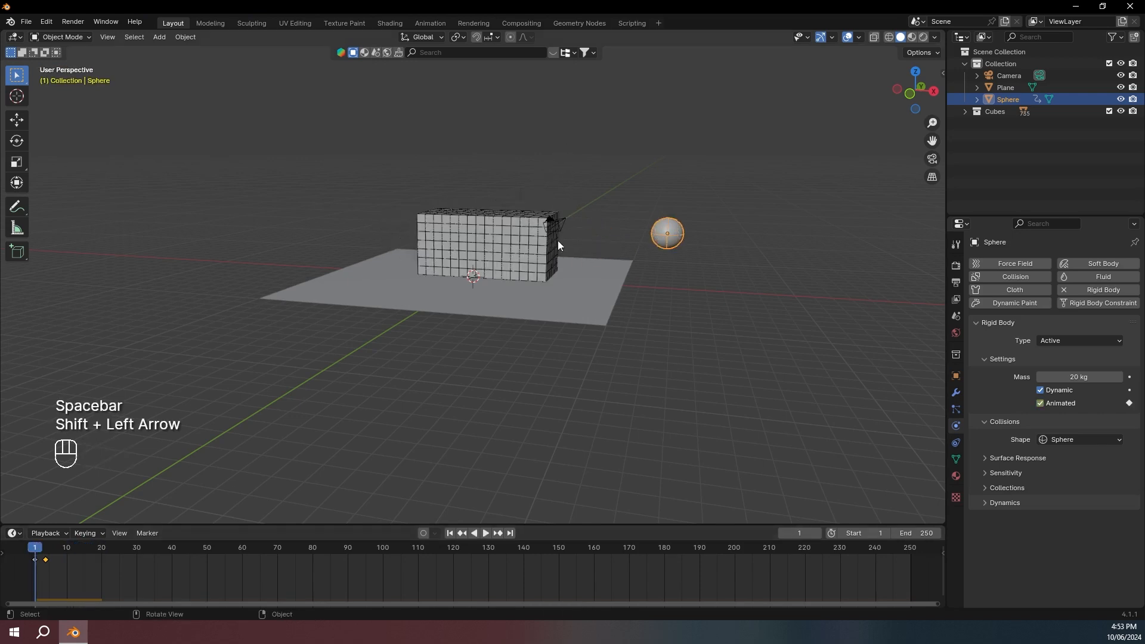
# - Set the sphere's mass to 100 kg, play the collision to frame 72, and return to frame 1
pyautogui.click(1091, 376)
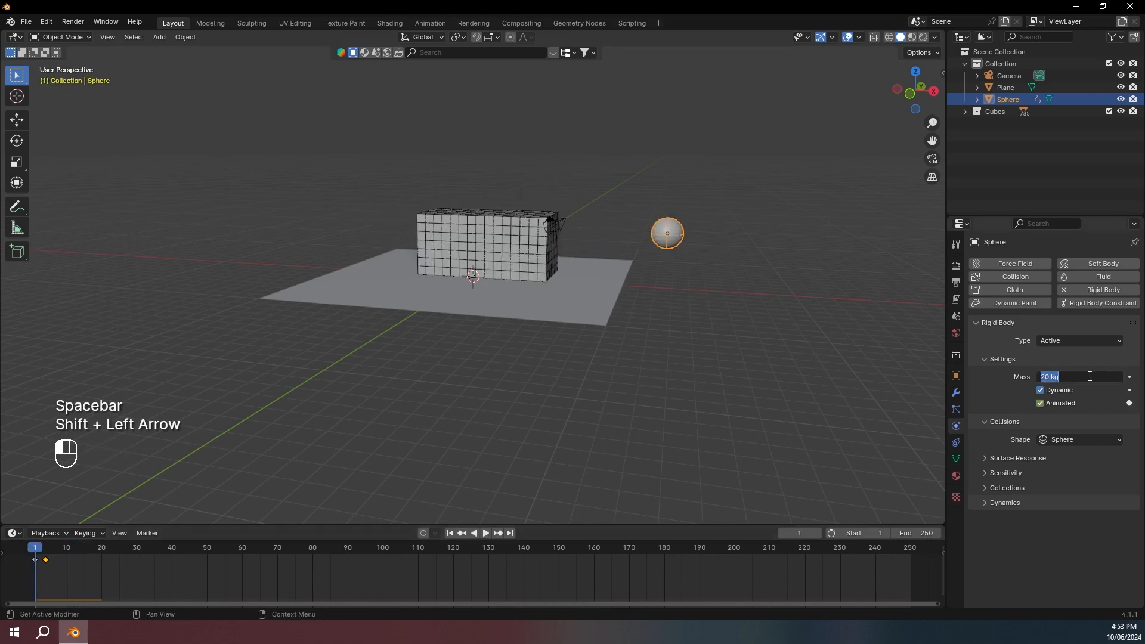
pyautogui.write('100')
pyautogui.press('Return')
pyautogui.press('space')
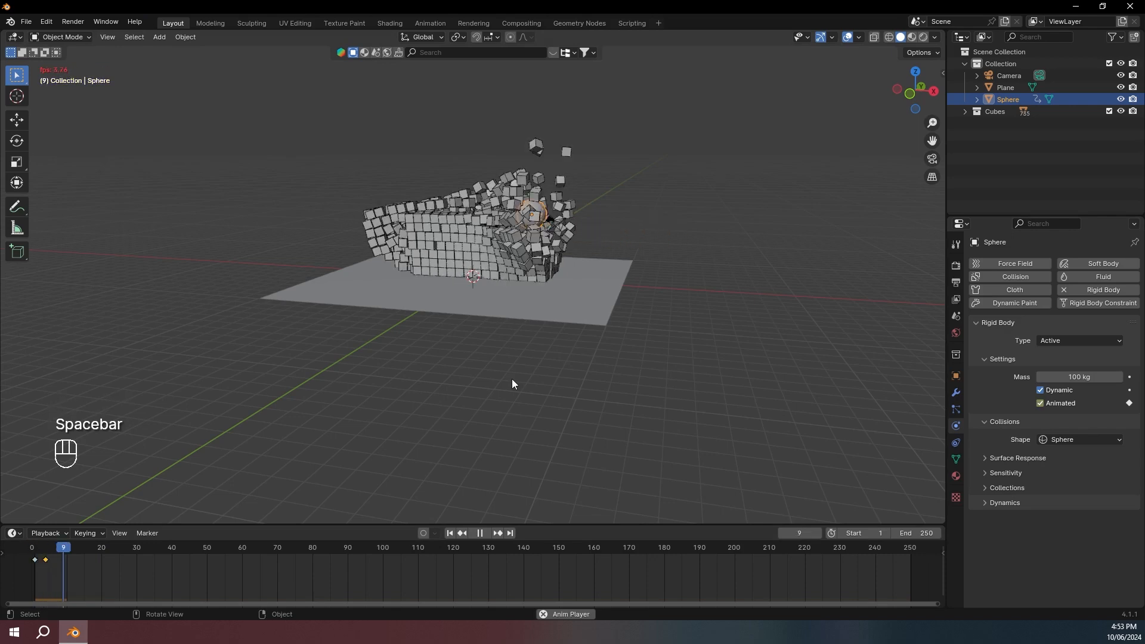
pyautogui.moveTo(512, 378); pyautogui.dragTo(243, 393, button='middle')
pyautogui.press('space')
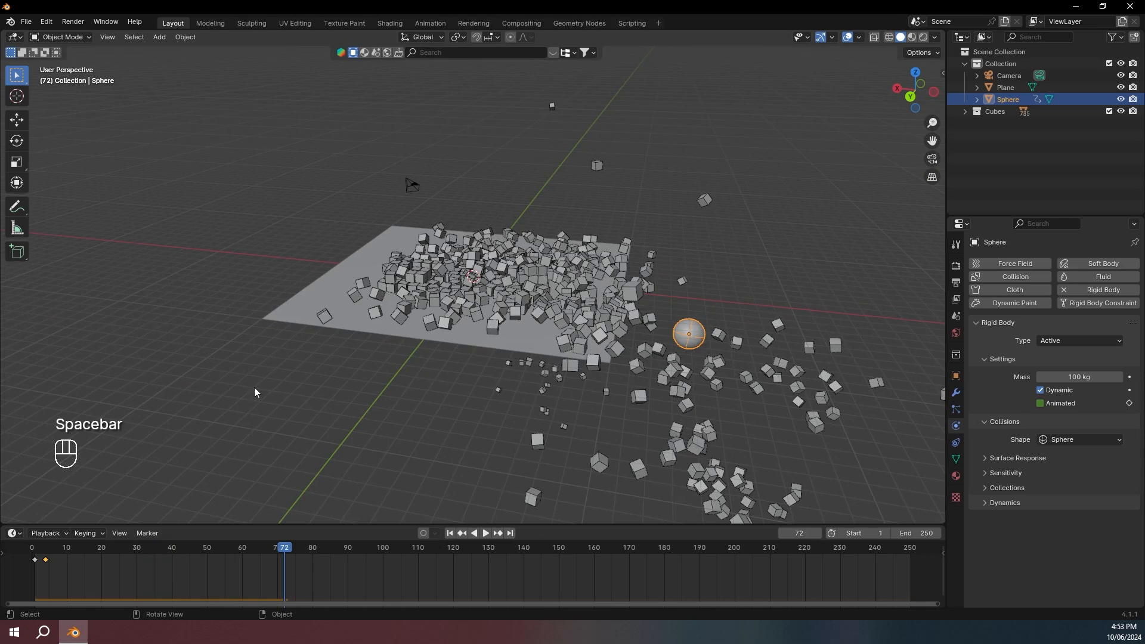
pyautogui.hotkey('shift', 'Left')
# - Scale the ground plane up by a factor of 100
pyautogui.click(432, 334)
pyautogui.scroll(-3, 431, 334)
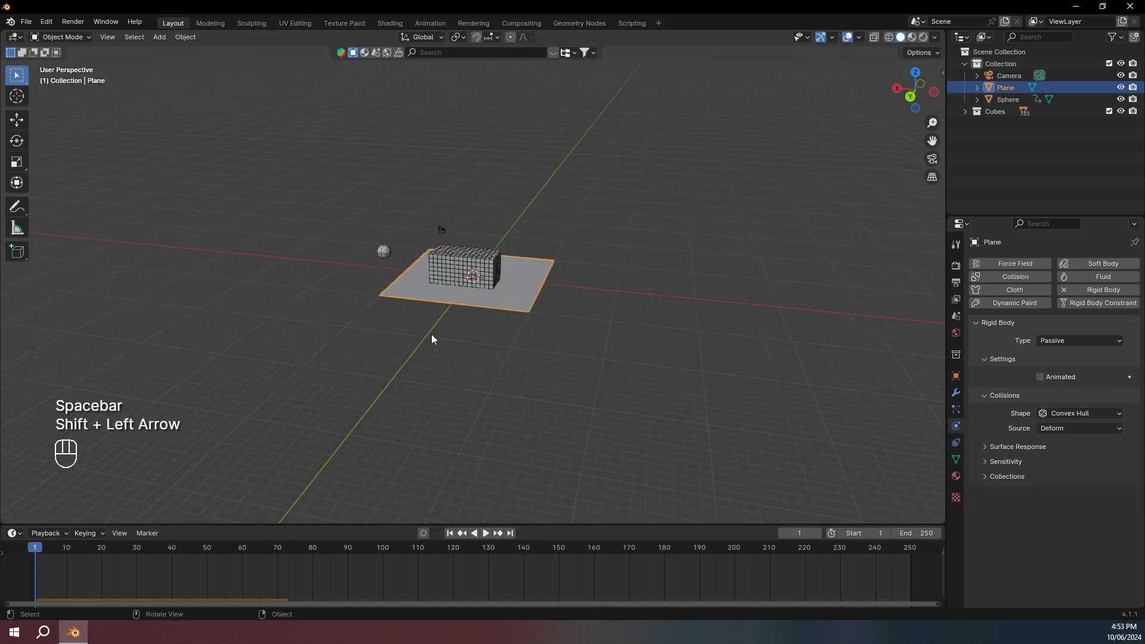
pyautogui.write('s100')
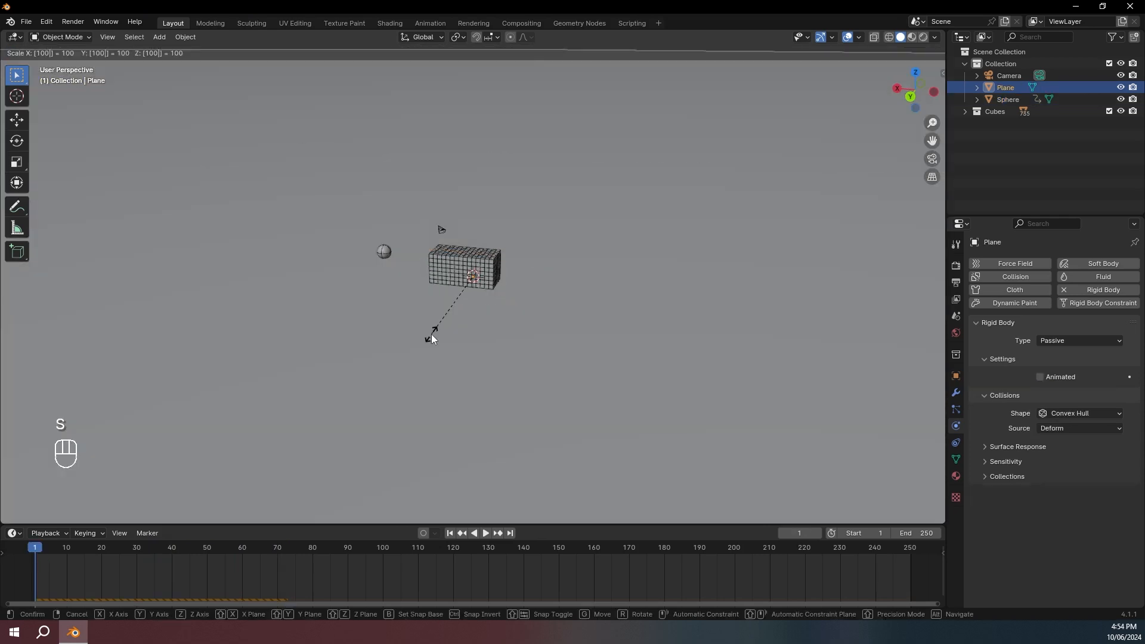
pyautogui.press('Return')
pyautogui.scroll(3, 451, 316)
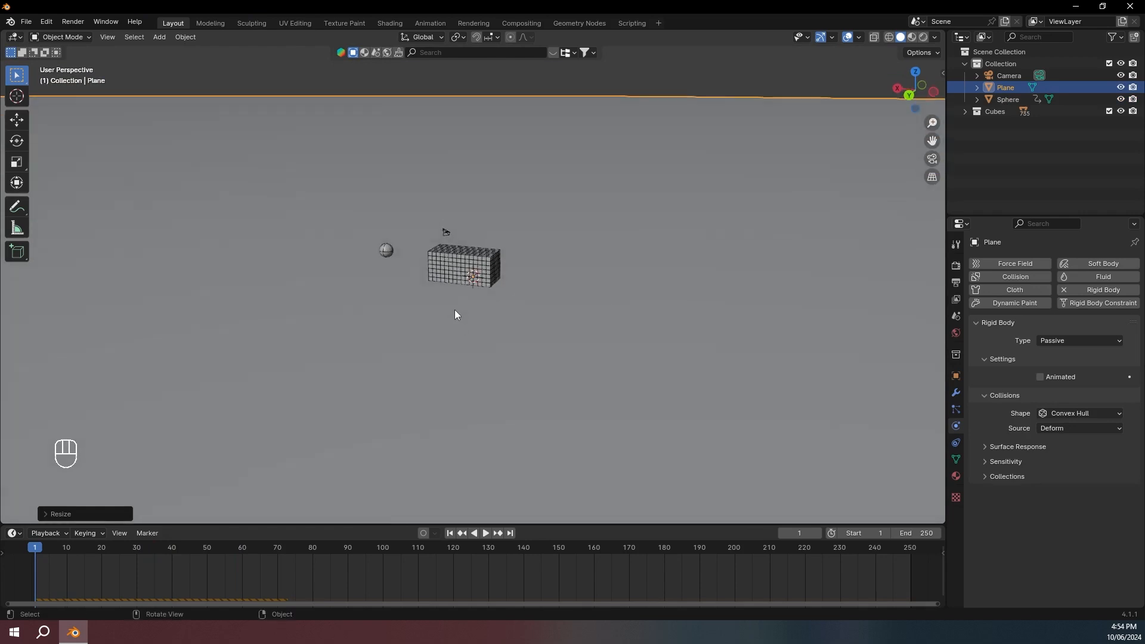
# - Play the simulation on the enlarged ground up to frame 36 and return to frame 1
pyautogui.press('space')
pyautogui.moveTo(376, 295); pyautogui.dragTo(413, 303, button='middle')
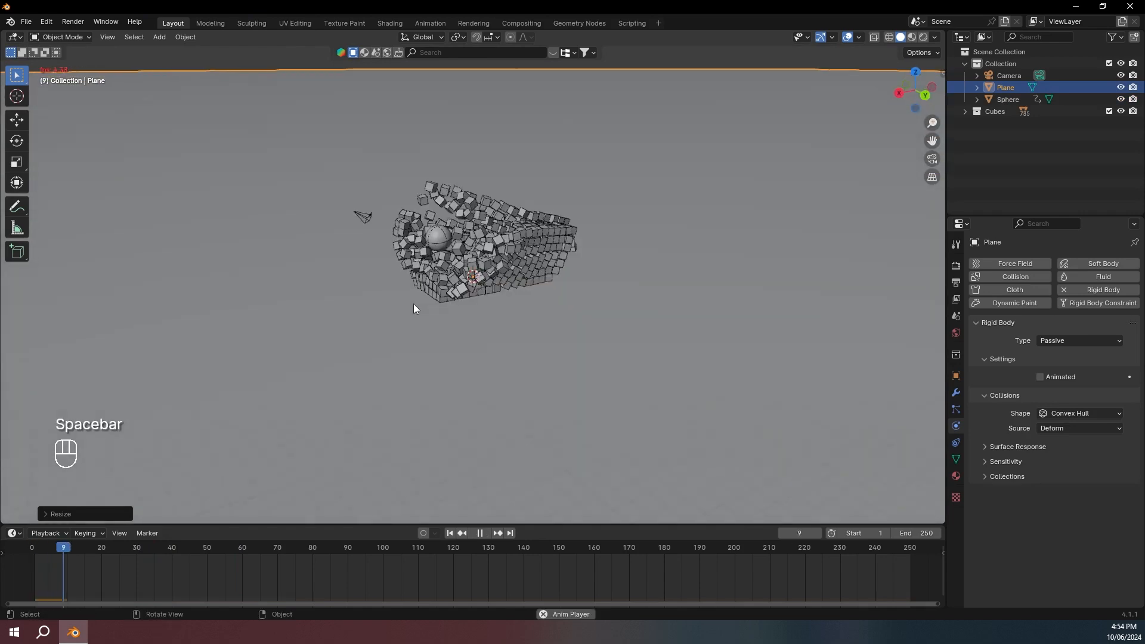
pyautogui.press('space')
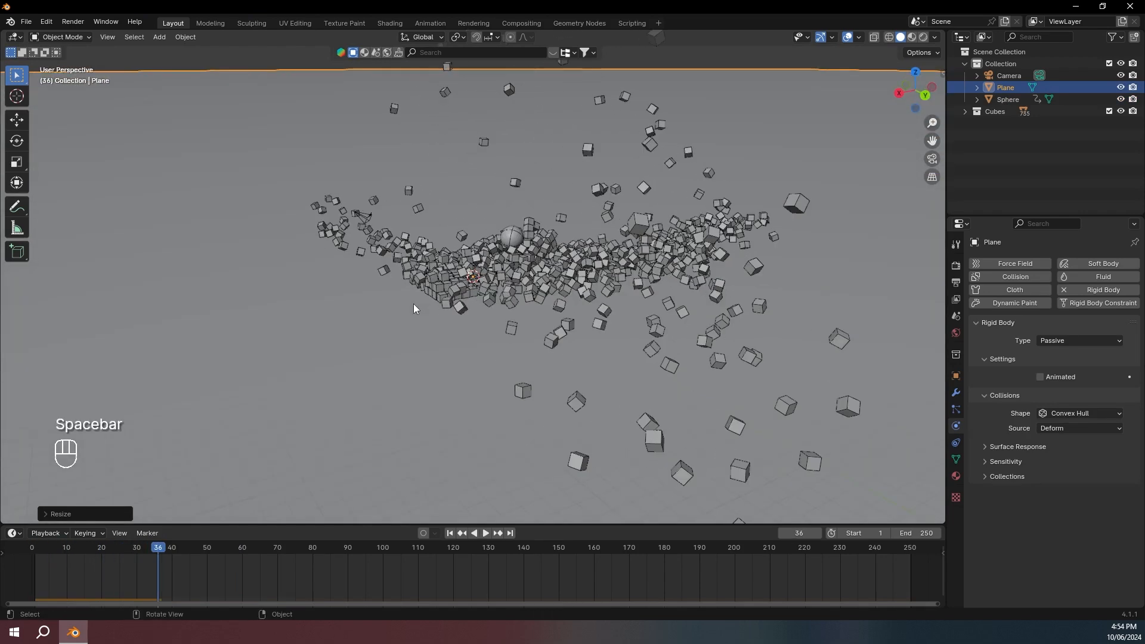
pyautogui.hotkey('shift', 'Left')
# - Set the sphere's mass to 300 kg and play the collision simulation
pyautogui.click(331, 267)
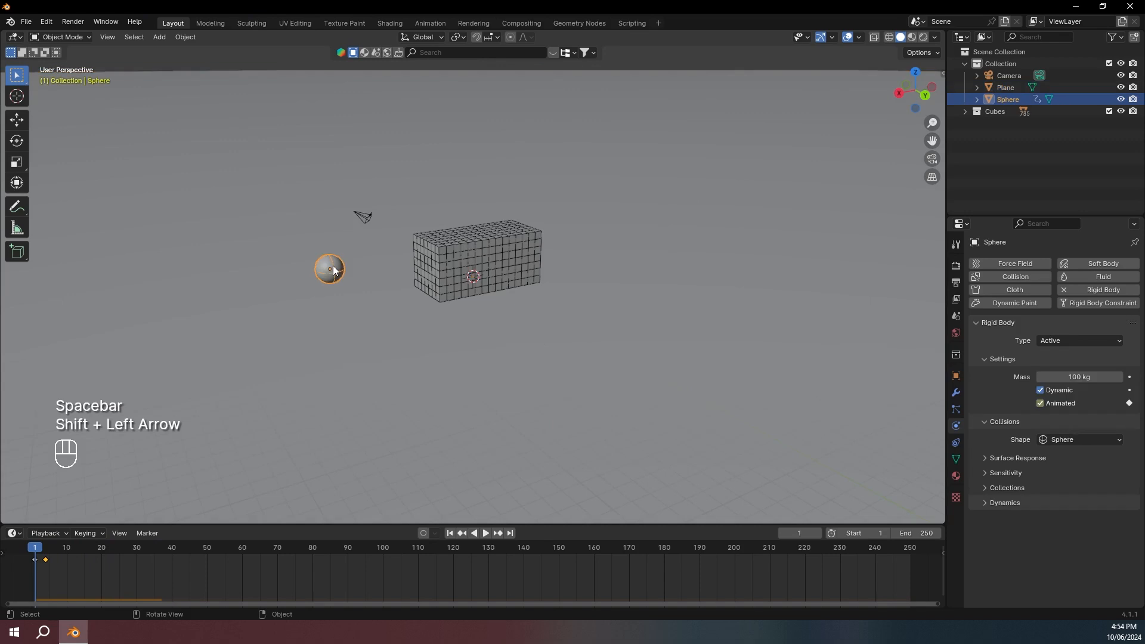
pyautogui.click(1050, 377)
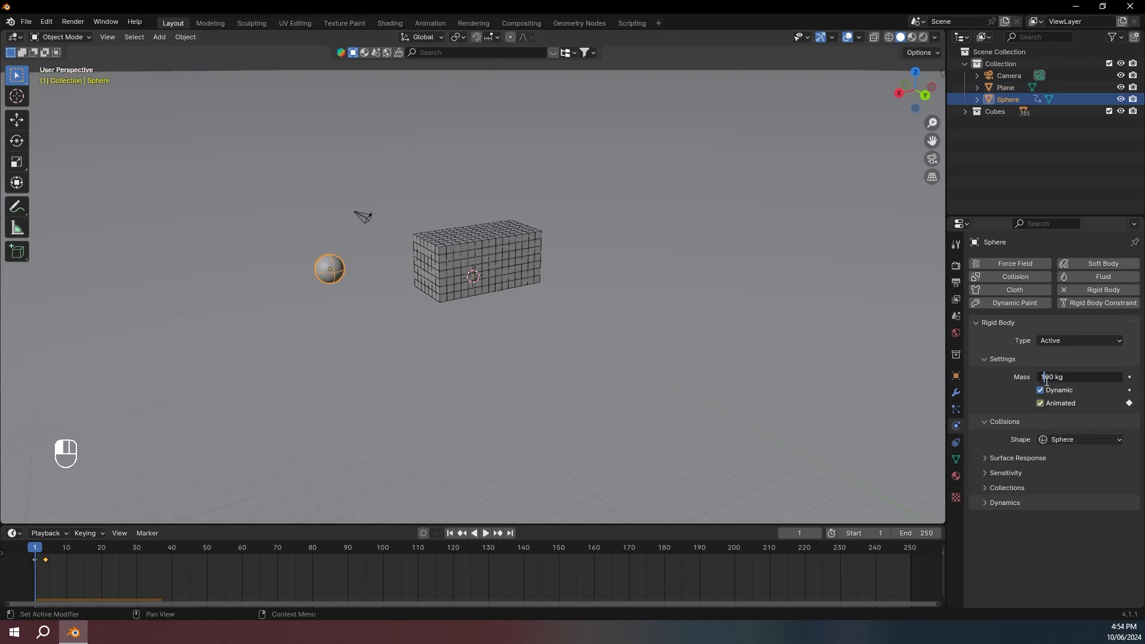
pyautogui.write('300')
pyautogui.press('Return')
pyautogui.press('space')
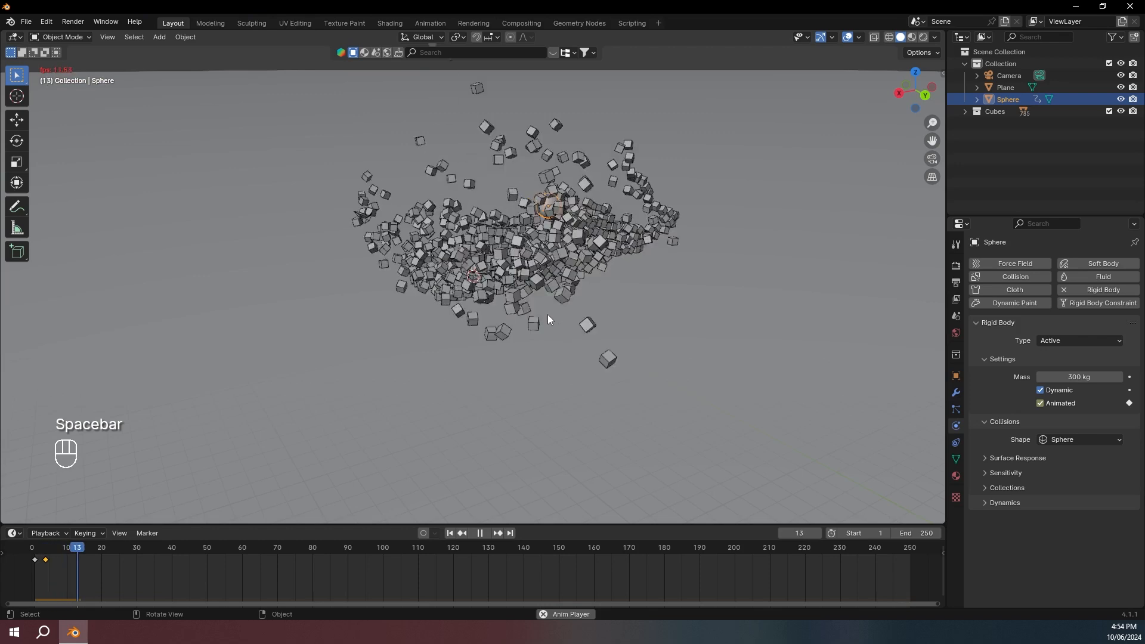
# - Stop the collision playback at frame 41 and return to frame 1
pyautogui.press('space')
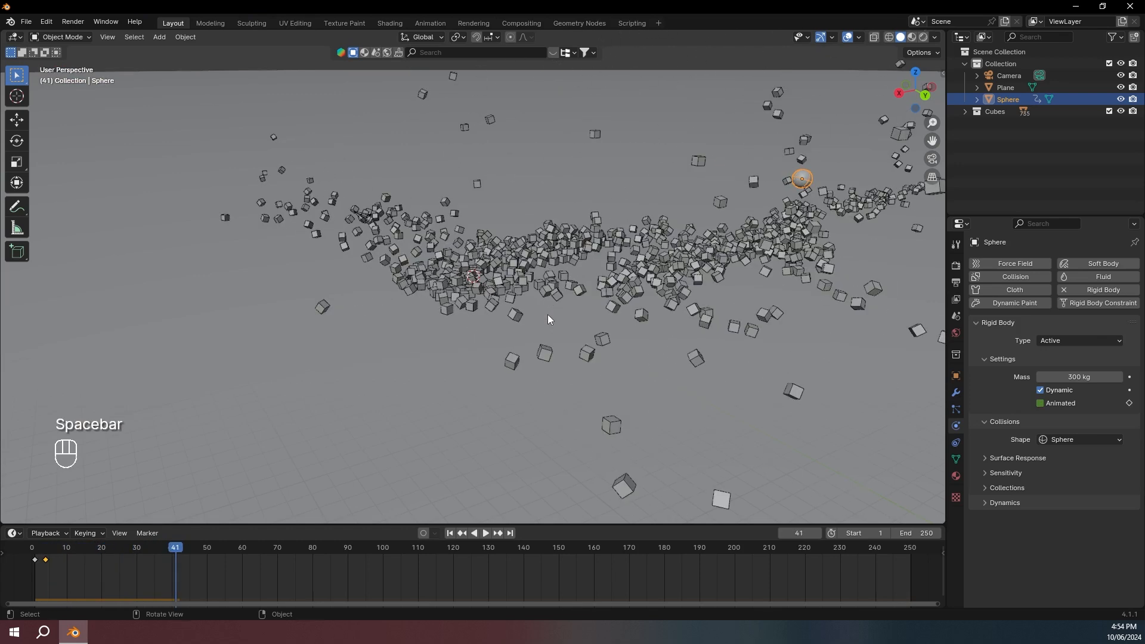
pyautogui.hotkey('shift', 'Left')
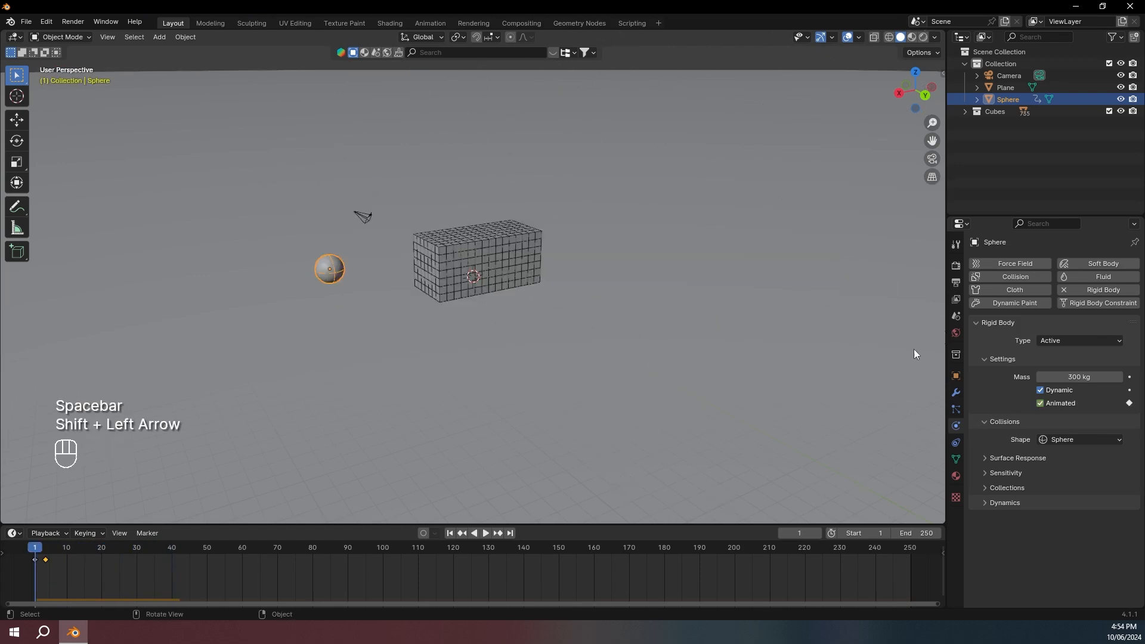
# - Save the file and bake all dynamics for frames 1 to 250 from the scene's Rigid Body World cache settings
pyautogui.click(958, 316)
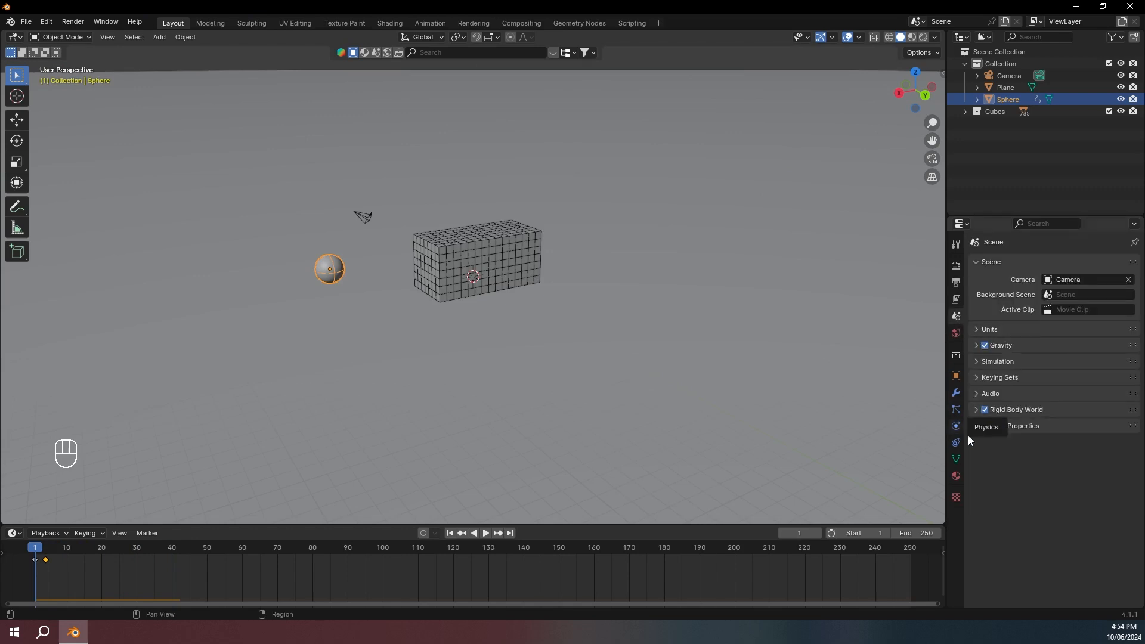
pyautogui.click(1083, 409)
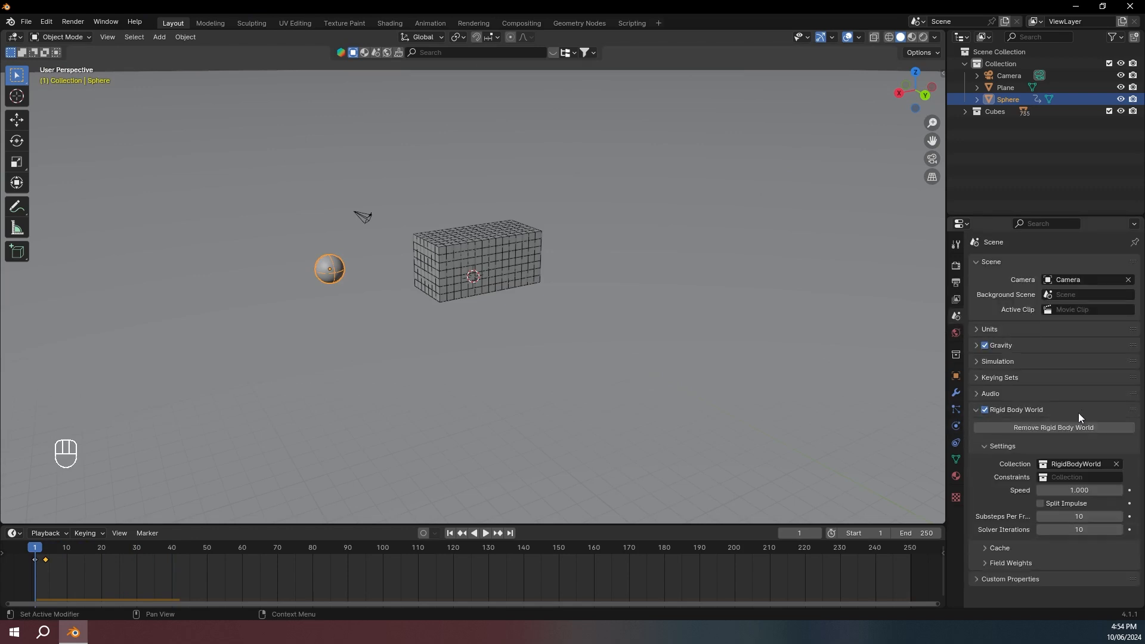
pyautogui.click(1010, 542)
pyautogui.scroll(-4, 1015, 542)
pyautogui.hotkey('ctrl', 's')
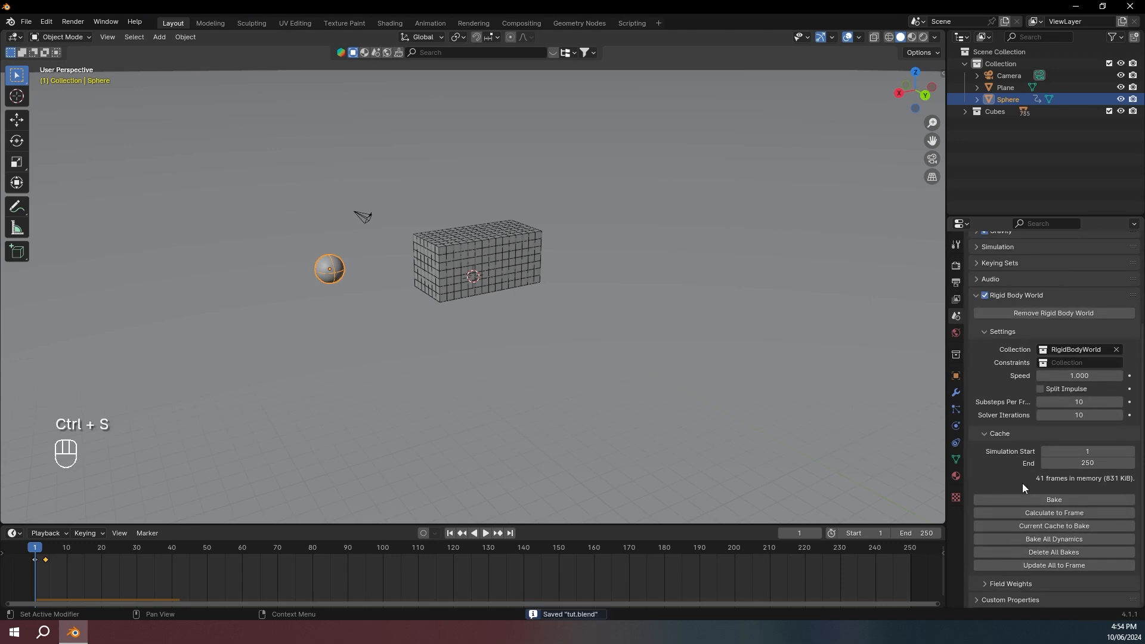
pyautogui.click(1037, 538)
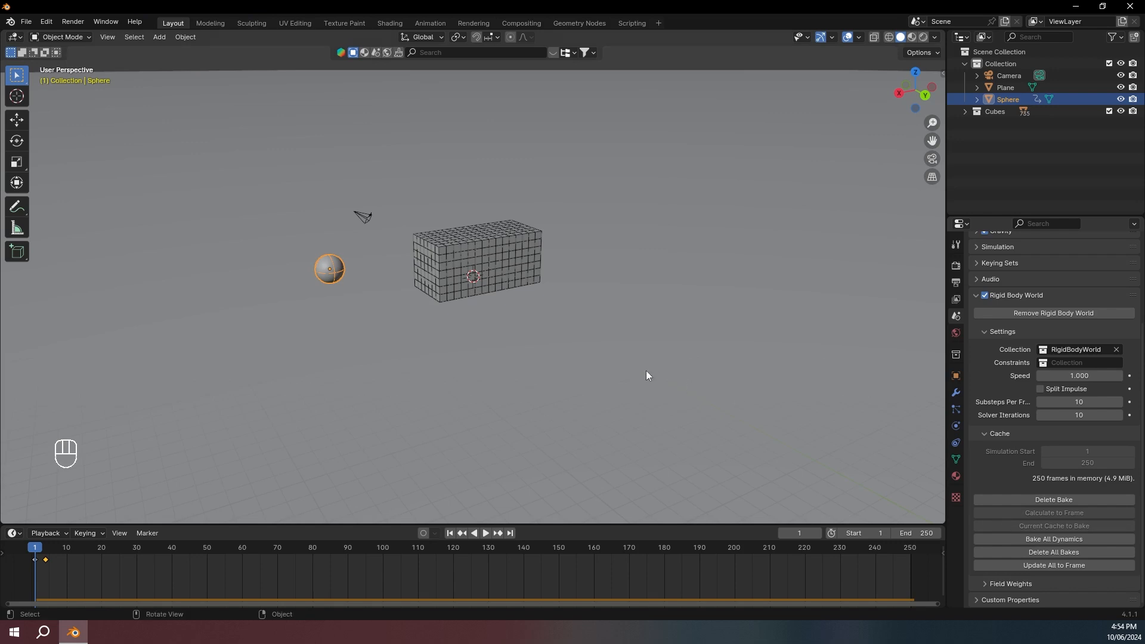
# - Play the baked simulation up to frame 112, viewing it from the opposite side, and return to frame 1
pyautogui.press('KP_0')
pyautogui.press('space')
pyautogui.moveTo(782, 367); pyautogui.dragTo(248, 380, button='middle')
pyautogui.press('space')
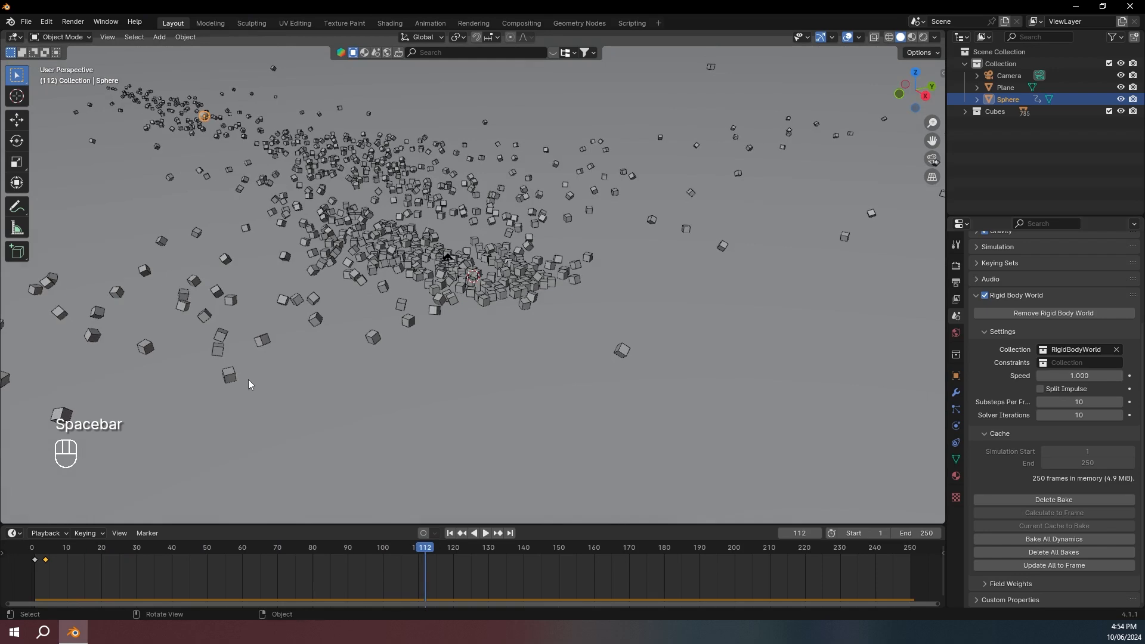
pyautogui.hotkey('shift', 'Left')
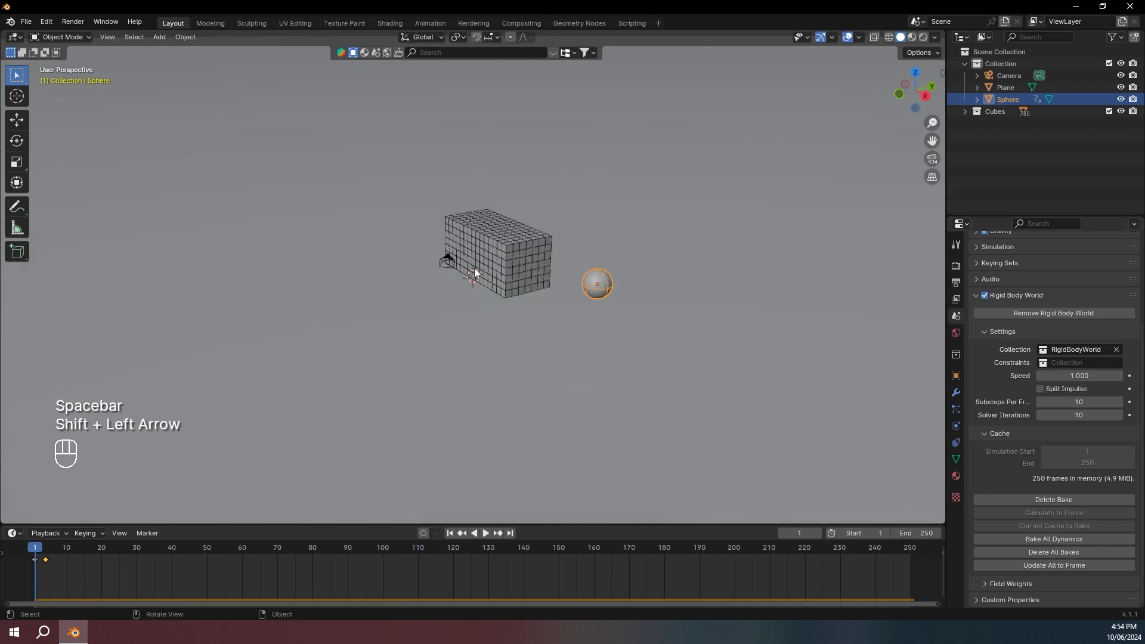
# - Go to frame 4, just before the sphere's impact, and keyframe the Rigid Body World Speed at 1
pyautogui.press('Right')
pyautogui.press('Right')
pyautogui.press('Right')
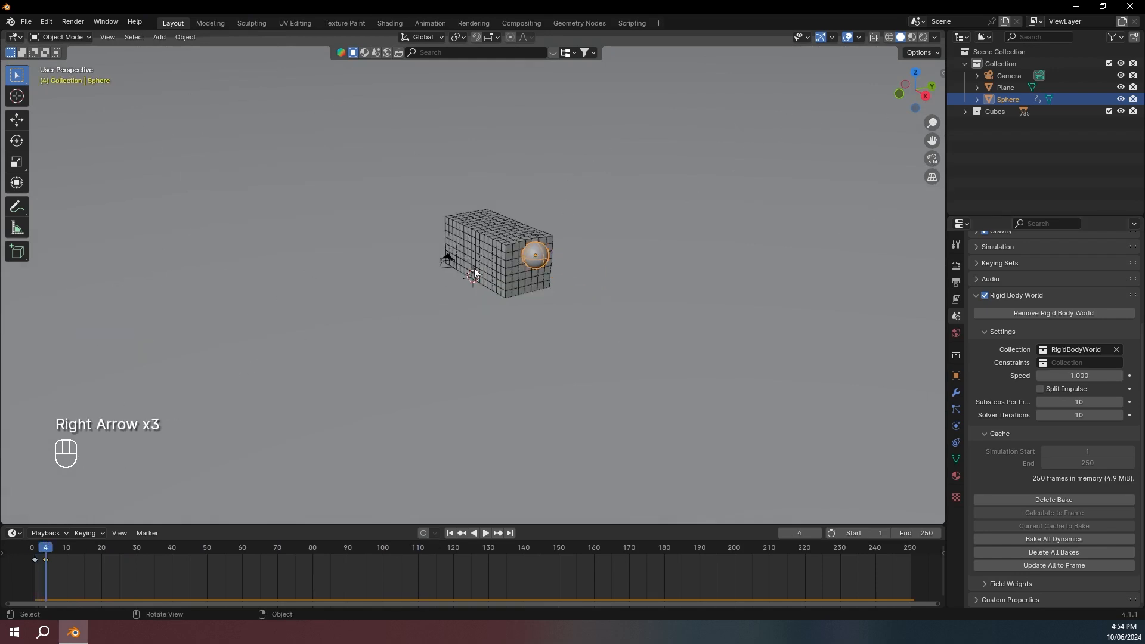
pyautogui.moveTo(474, 267); pyautogui.dragTo(539, 268, button='middle')
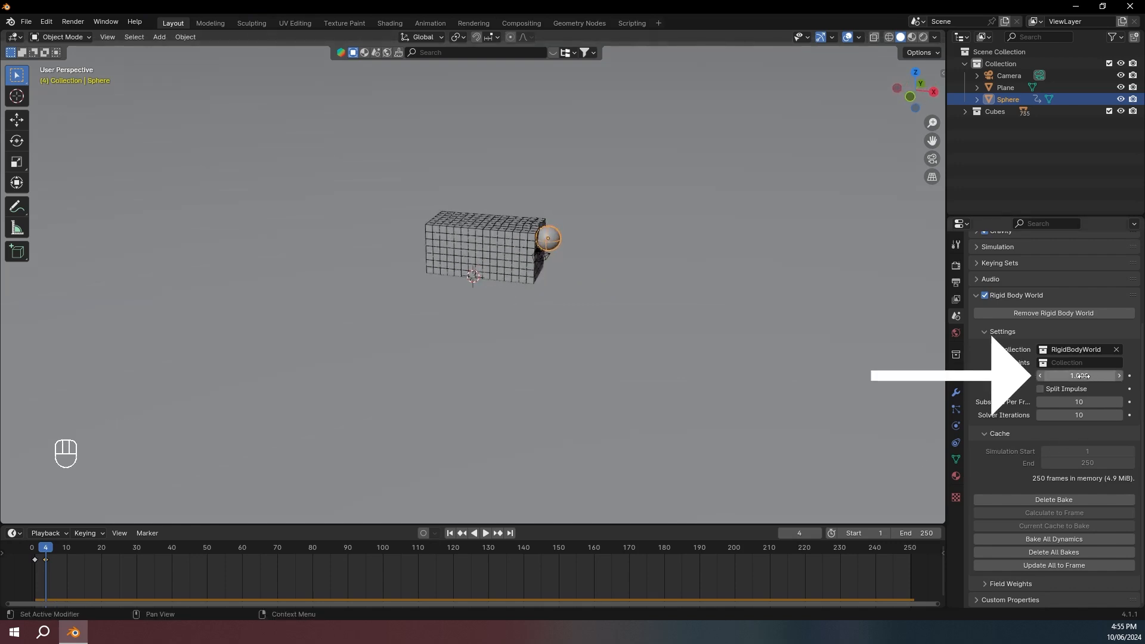
pyautogui.hotkey('ctrl', 'z')
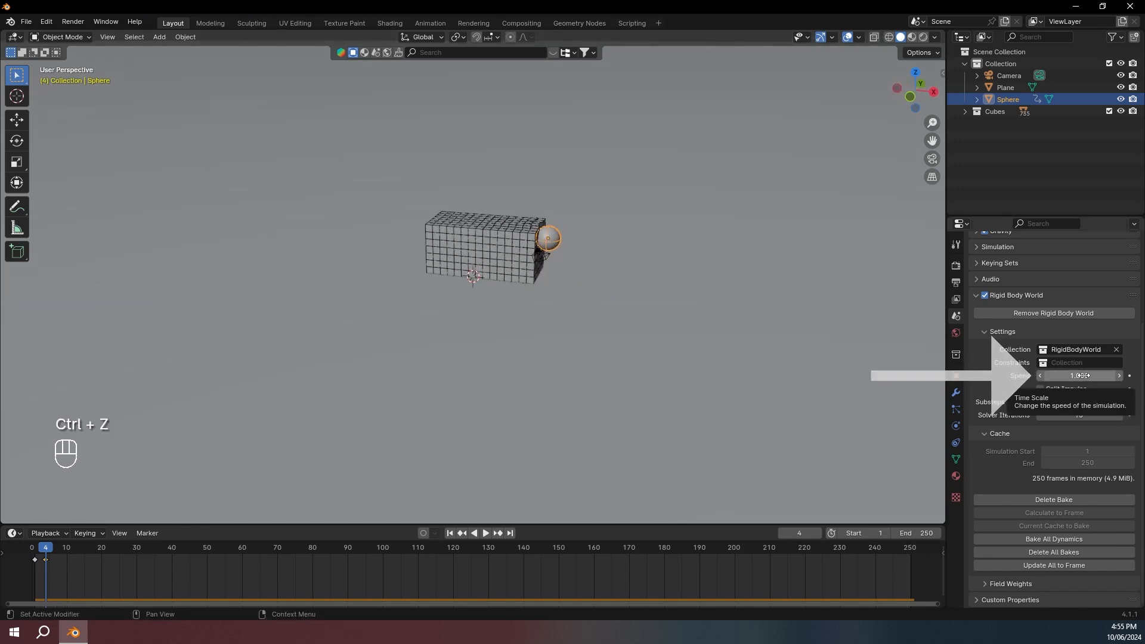
pyautogui.press('i')
# - Go to frame 6, set the Rigid Body World Speed to 0.2, and keyframe it
pyautogui.press('Left')
pyautogui.press('Left')
pyautogui.press('Right')
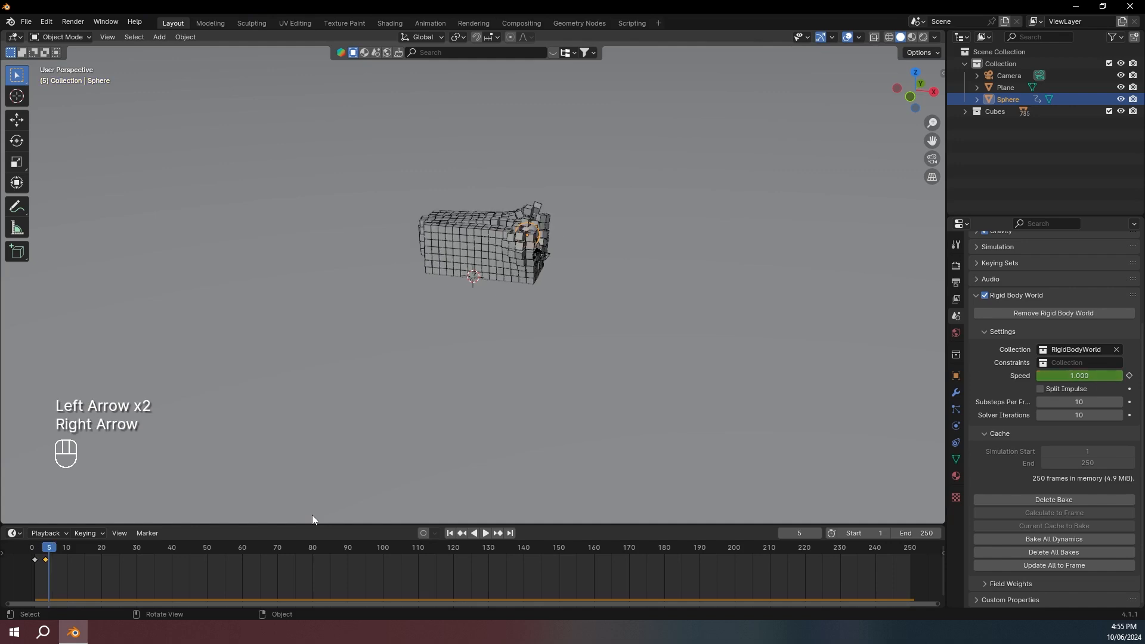
pyautogui.press('Right')
pyautogui.click(1089, 374)
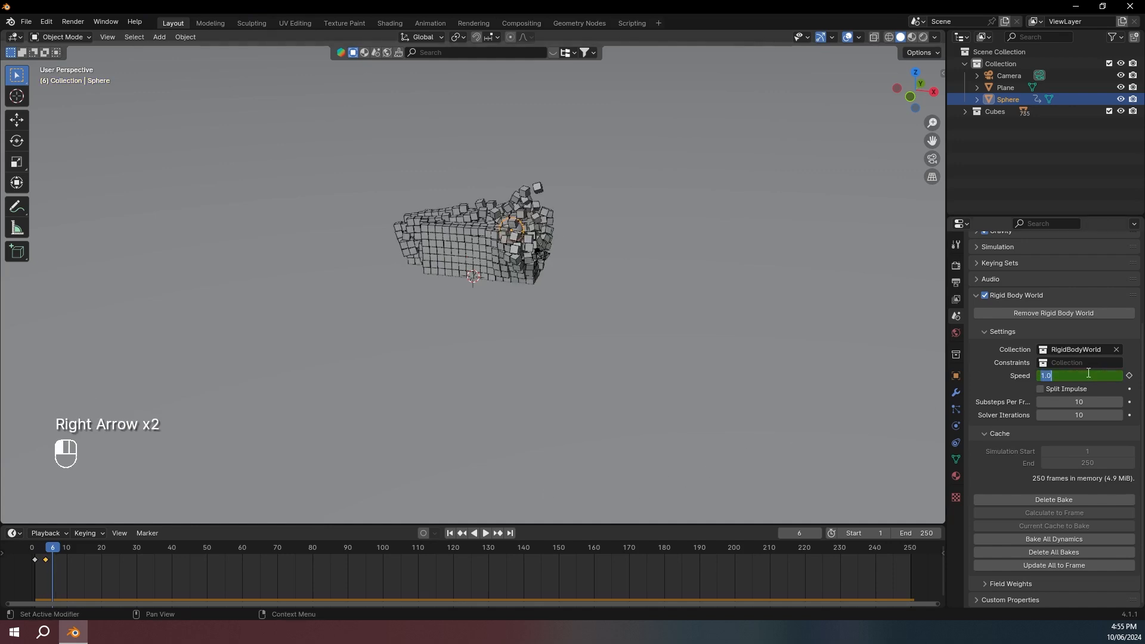
pyautogui.write('.2')
pyautogui.press('Return')
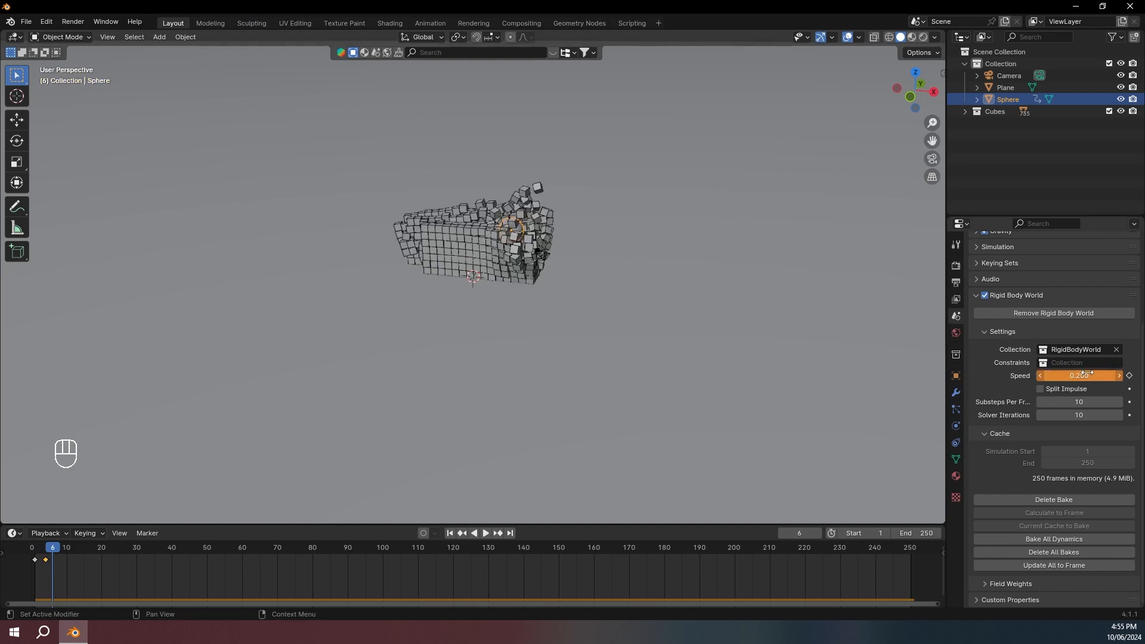
pyautogui.press('i')
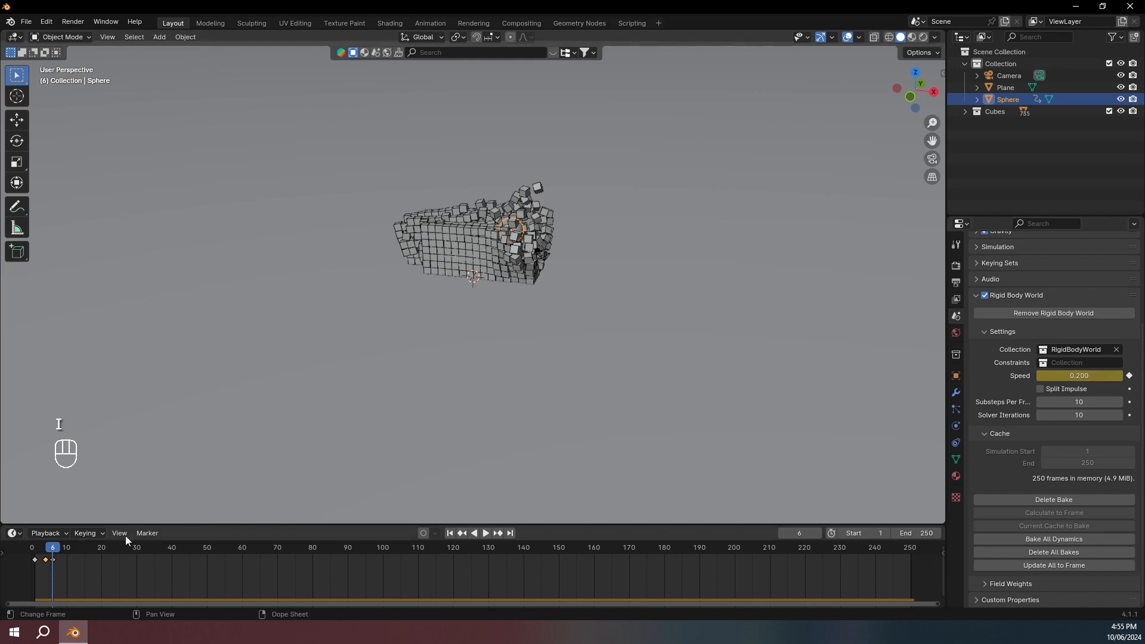
# - Replace the old bake with a new bake of all dynamics and play the simulation from frame 1 to frame 70
pyautogui.click(1080, 501)
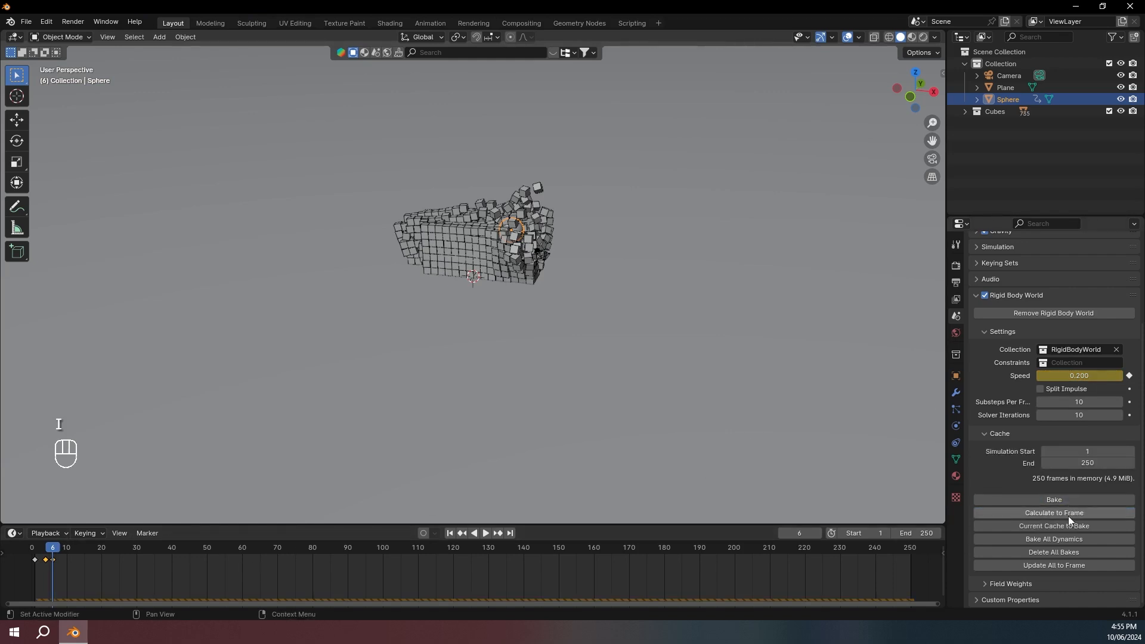
pyautogui.click(1072, 542)
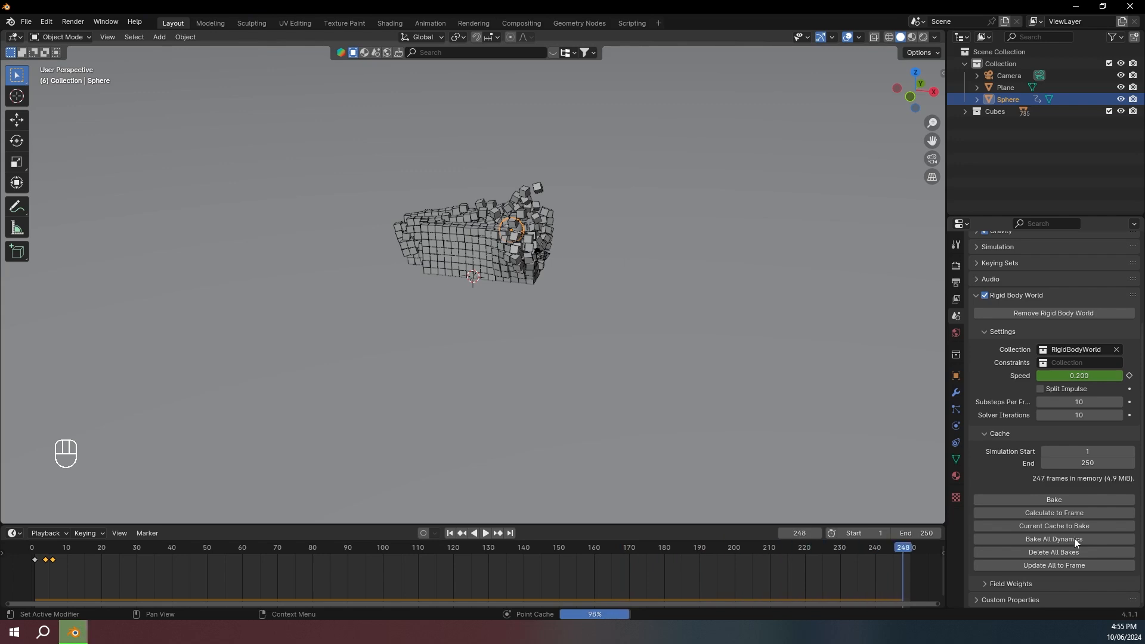
pyautogui.moveTo(68, 549); pyautogui.dragTo(35, 549)
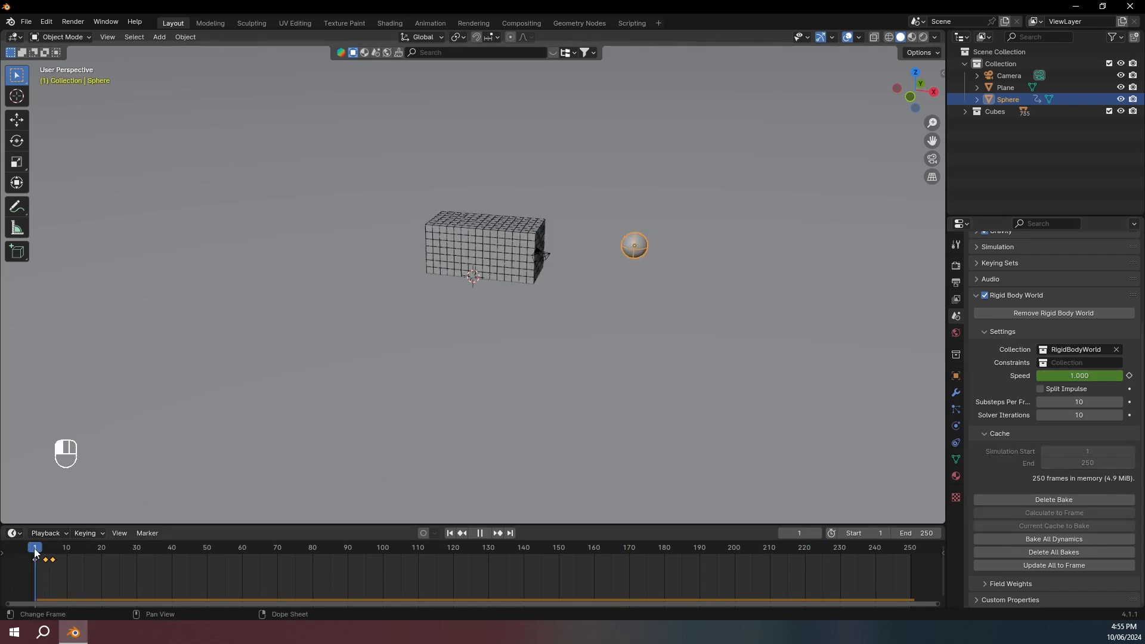
pyautogui.press('space')
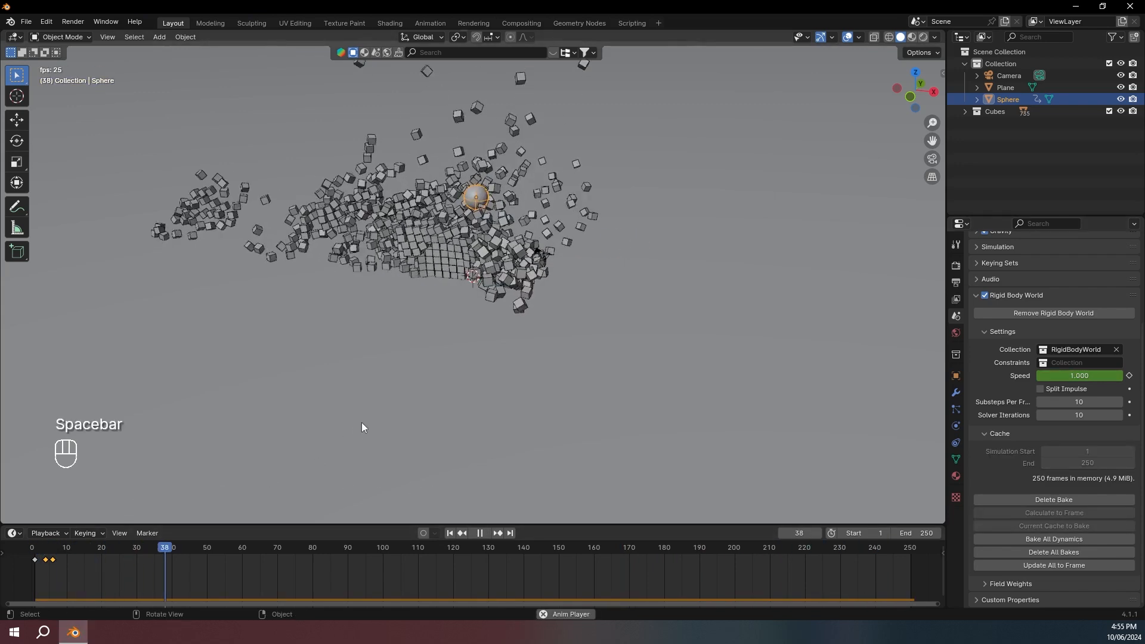
pyautogui.press('space')
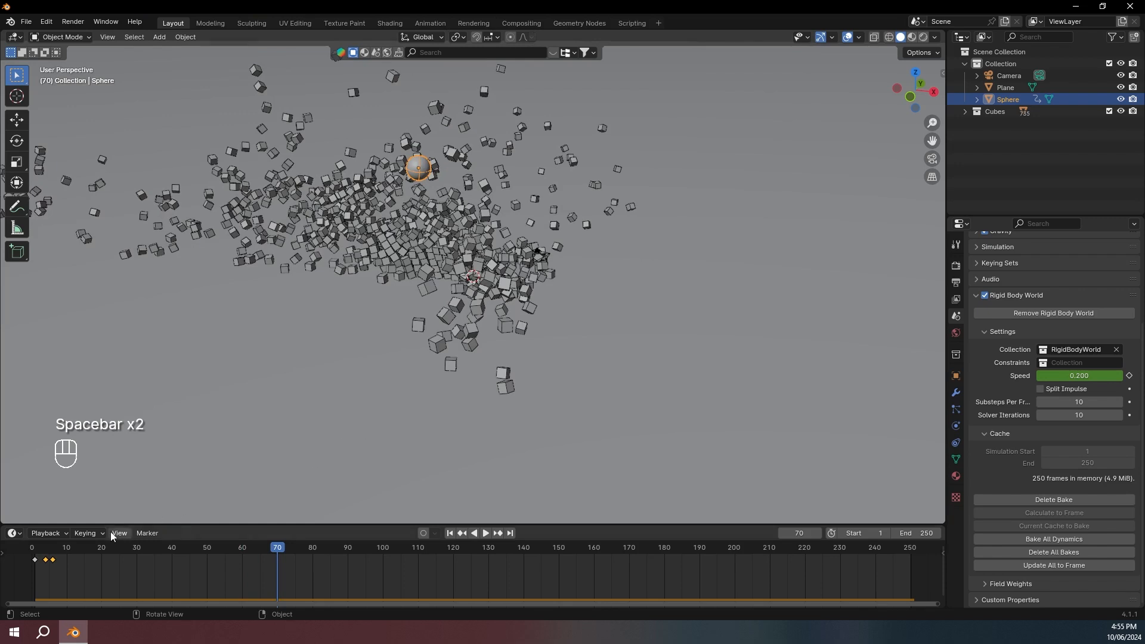
# - At frame 6, set the Rigid Body World Speed to 0.1 and update its keyframe
pyautogui.moveTo(36, 551); pyautogui.dragTo(54, 554)
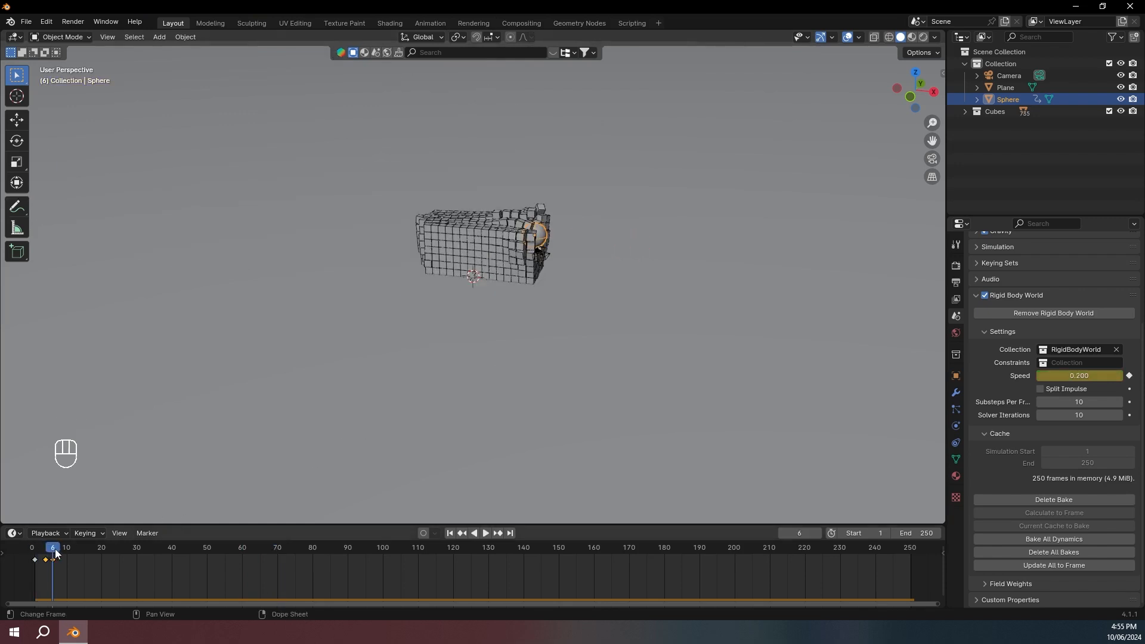
pyautogui.click(1084, 375)
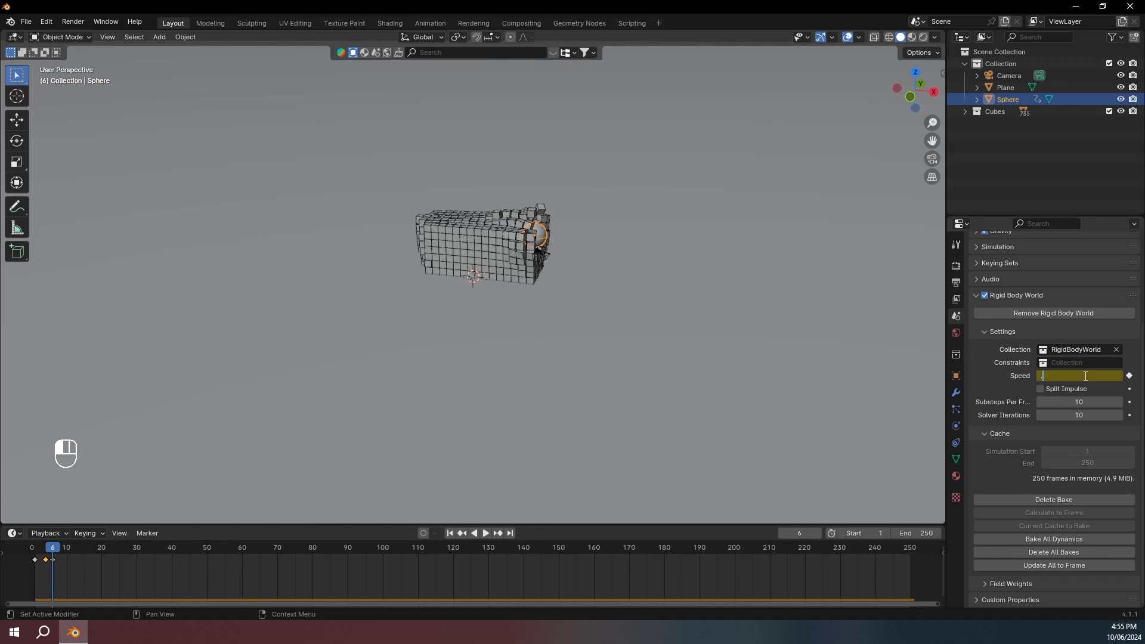
pyautogui.write('.2')
pyautogui.press('Return')
pyautogui.press('i')
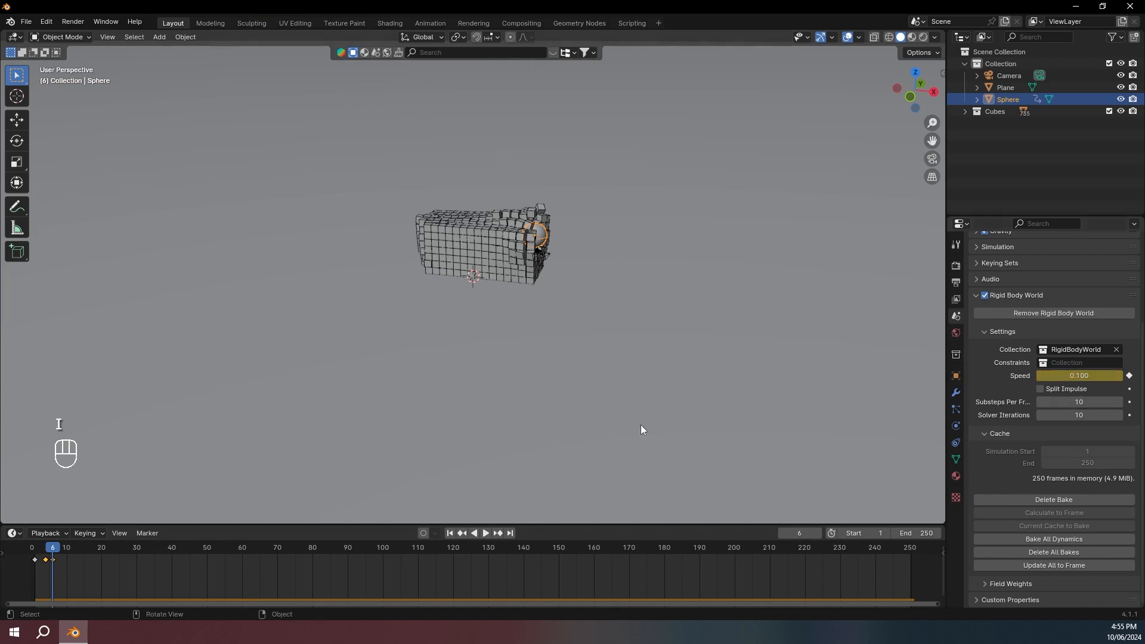
# - At frame 50, set the Rigid Body World Speed to 1 and keyframe it
pyautogui.moveTo(193, 549); pyautogui.dragTo(207, 549)
pyautogui.click(1097, 374)
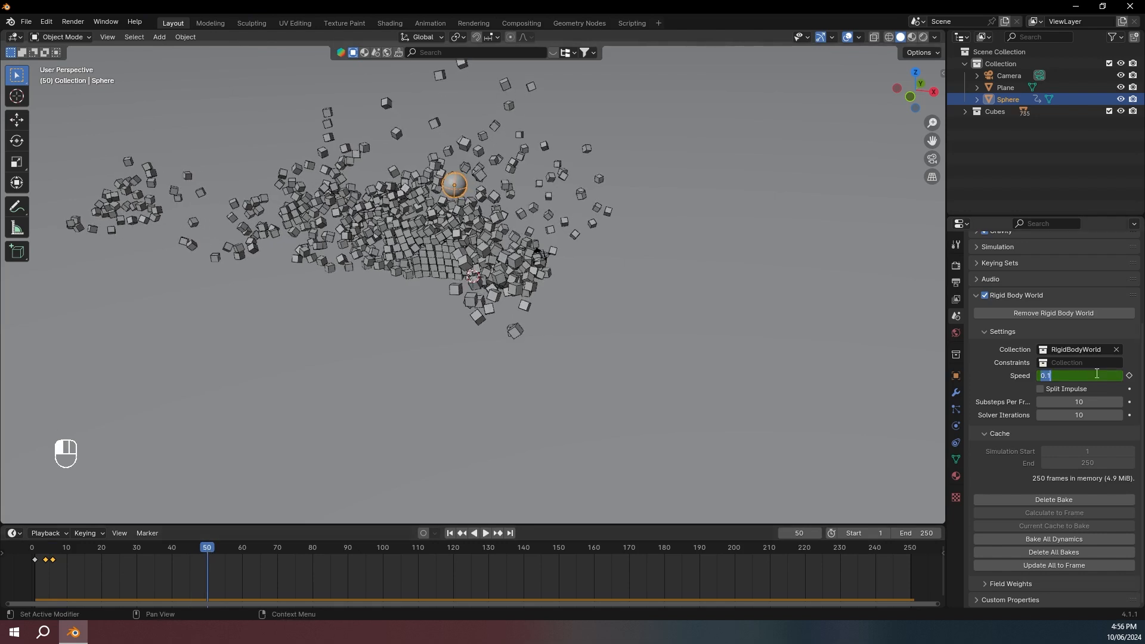
pyautogui.write('1')
pyautogui.press('Return')
pyautogui.press('i')
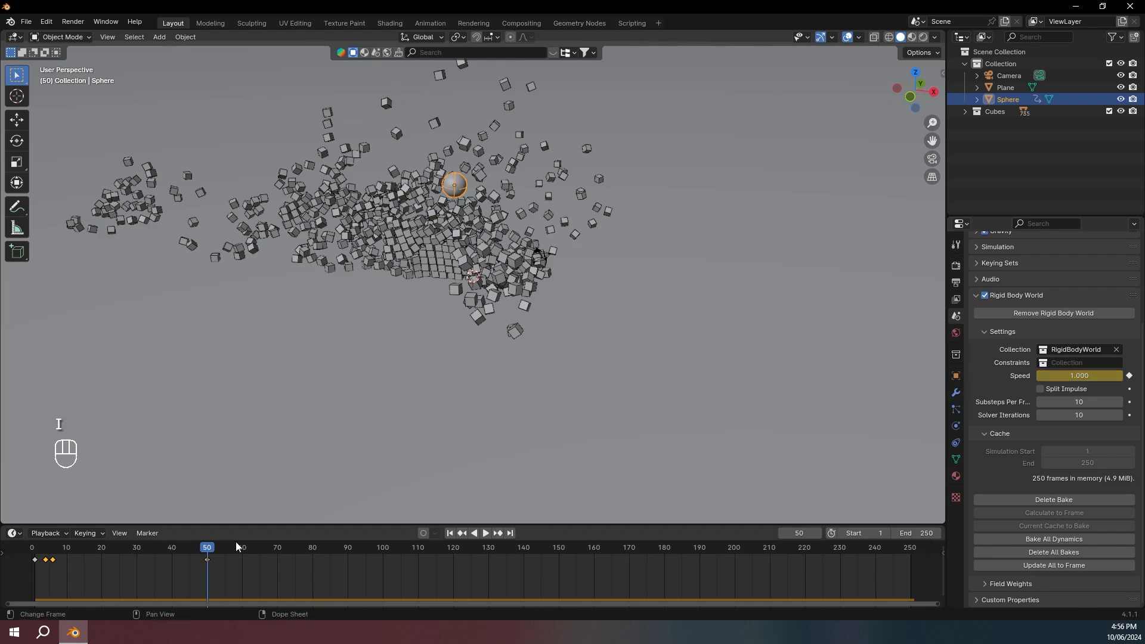
# - At frame 45, set the Rigid Body World Speed to 0.1 and keyframe it
pyautogui.moveTo(207, 551); pyautogui.dragTo(191, 550)
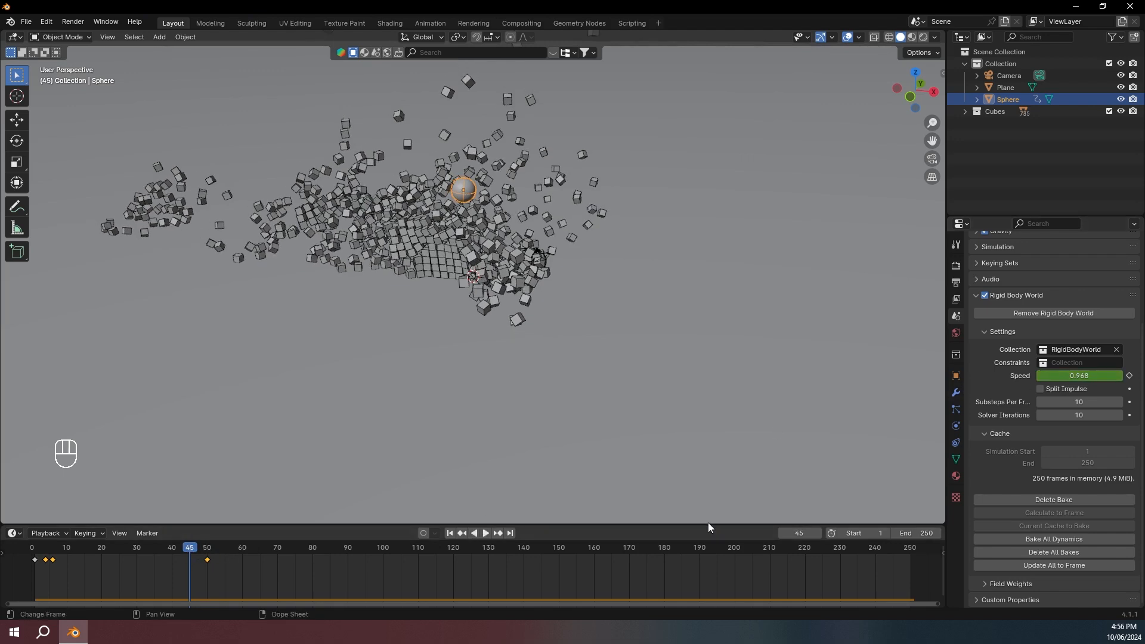
pyautogui.click(1081, 376)
pyautogui.write('.1')
pyautogui.press('Return')
pyautogui.press('i')
# - Delete the existing bake, bake all dynamics again, and return to frame 1
pyautogui.click(1099, 498)
pyautogui.click(1078, 536)
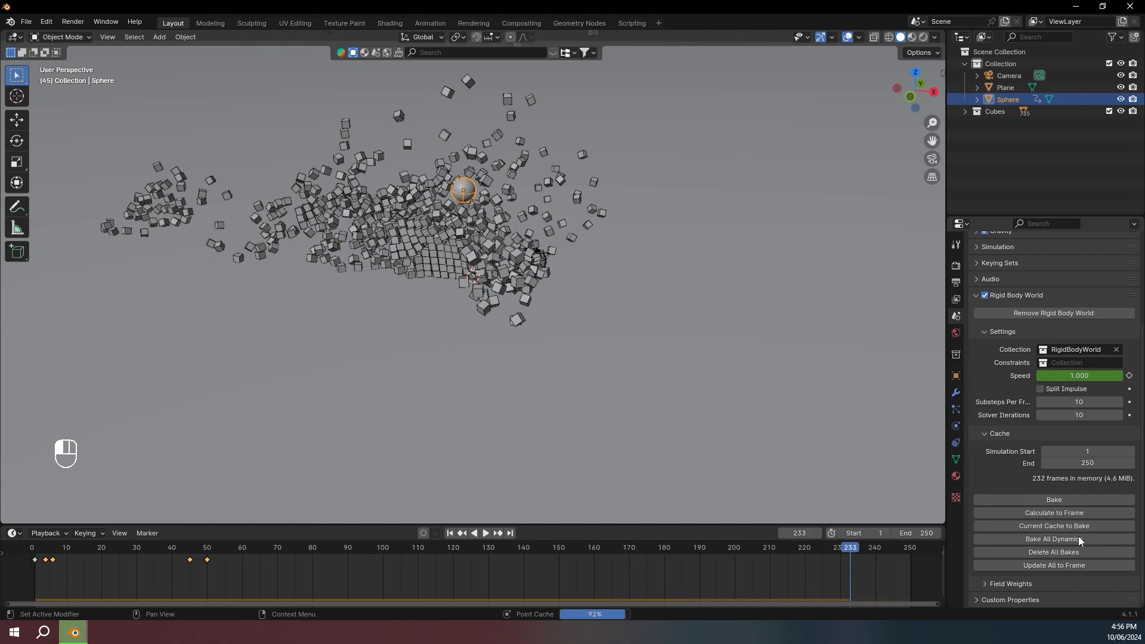
pyautogui.click(451, 533)
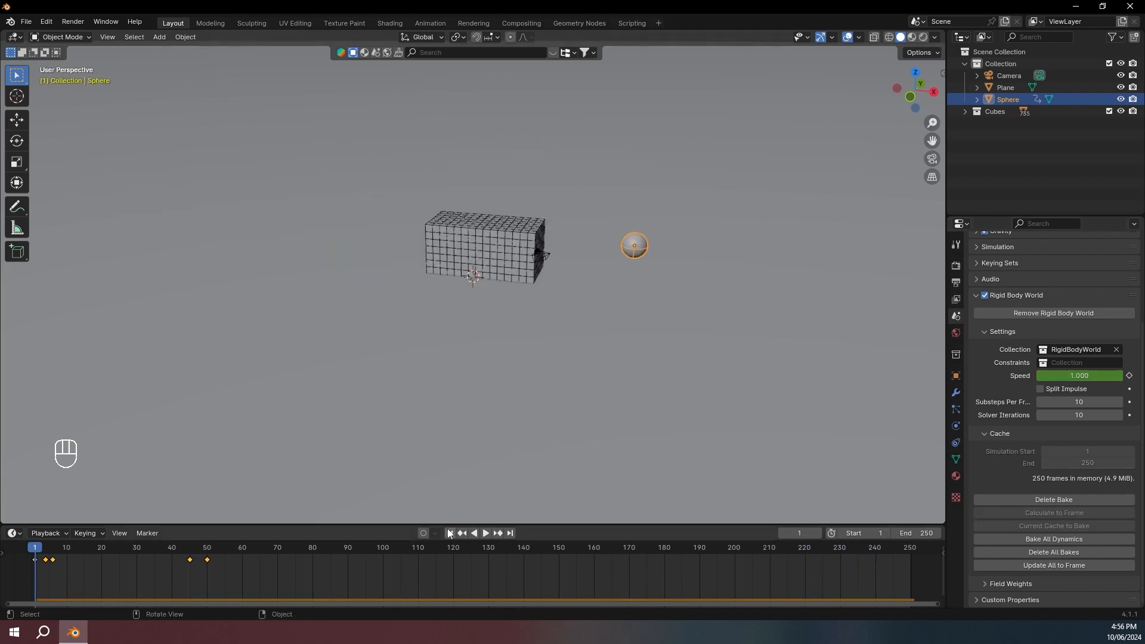
# - Play the rebaked slow-motion simulation, return to frame 1, and save the file
pyautogui.press('space')
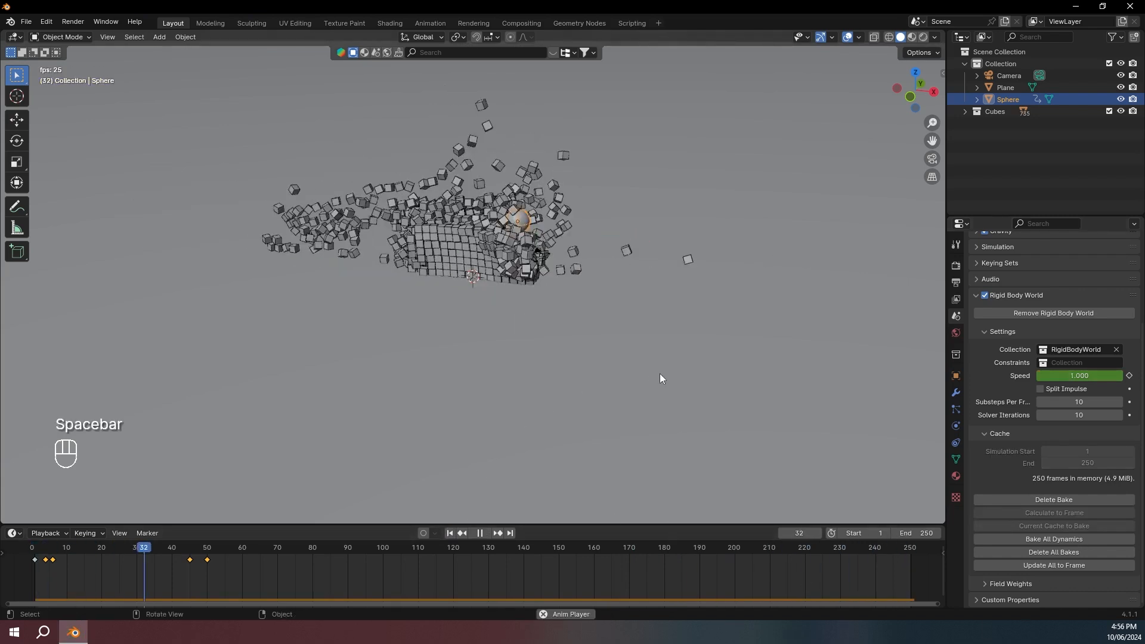
pyautogui.moveTo(646, 379); pyautogui.dragTo(523, 375, button='middle')
pyautogui.press('space')
pyautogui.hotkey('shift', 'Left')
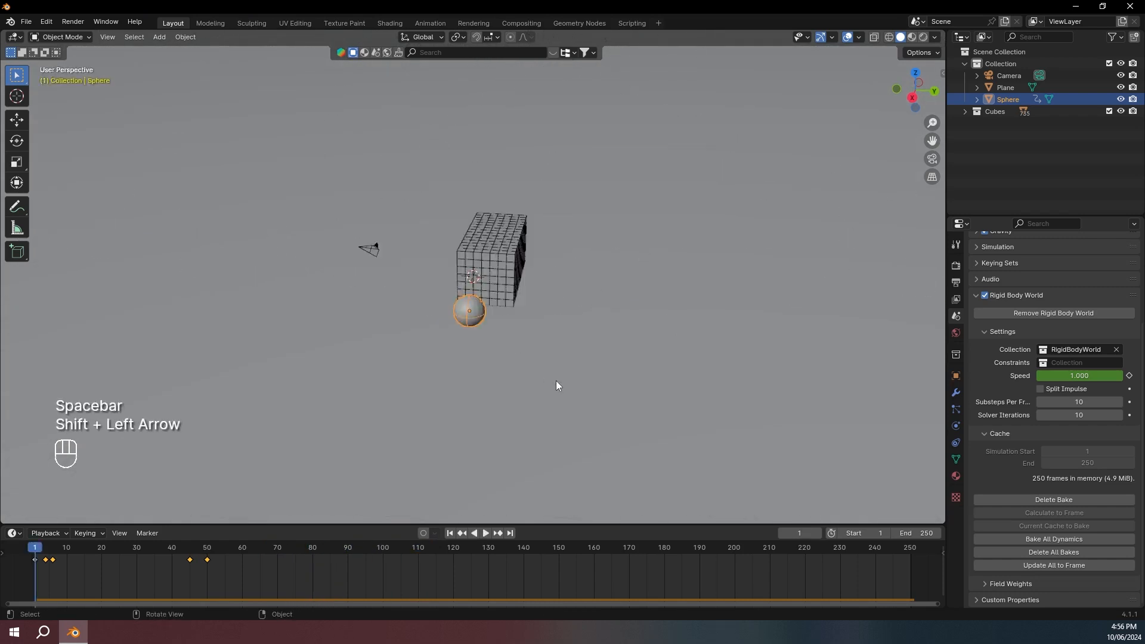
pyautogui.hotkey('ctrl', 's')
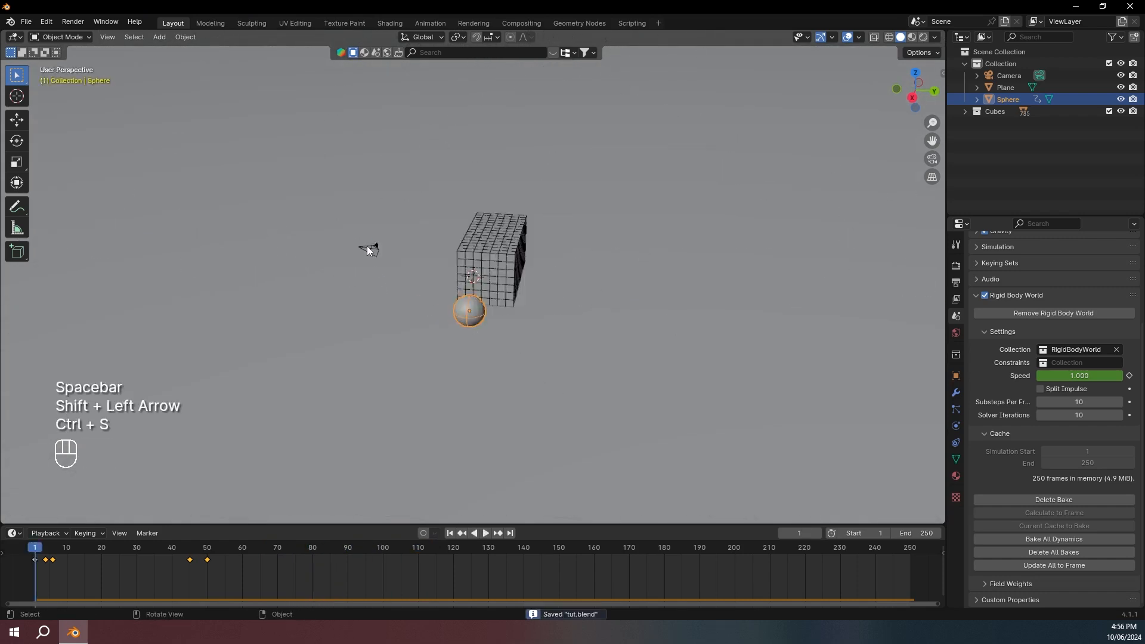
# - Select the camera and switch the viewport to the camera's view
pyautogui.click(368, 249)
pyautogui.moveTo(373, 246); pyautogui.dragTo(464, 250, button='middle')
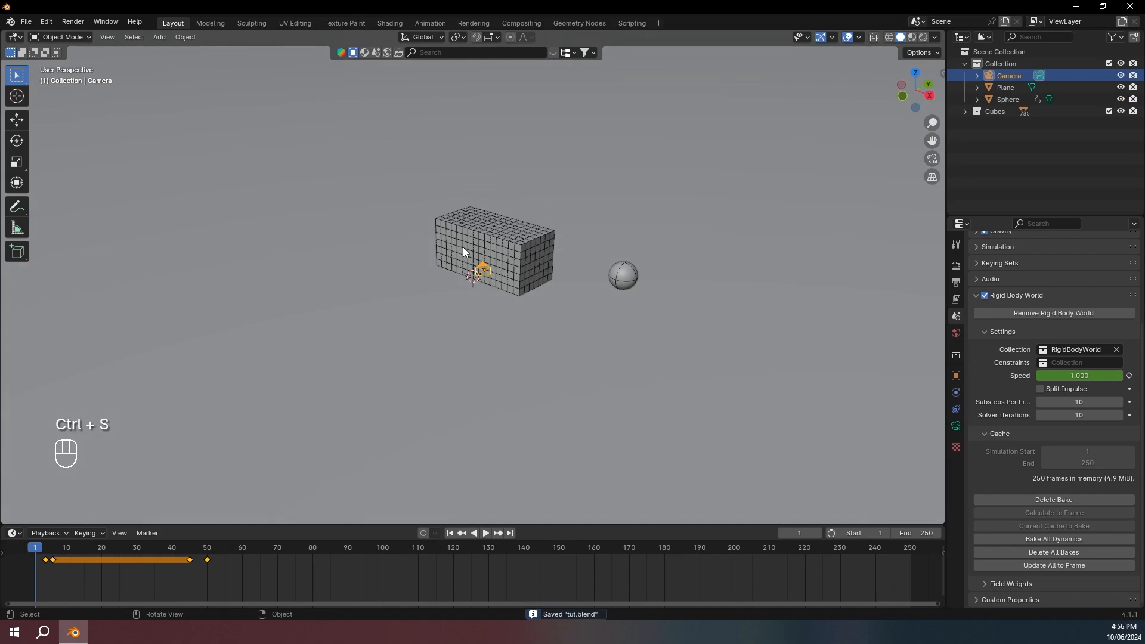
pyautogui.click(932, 158)
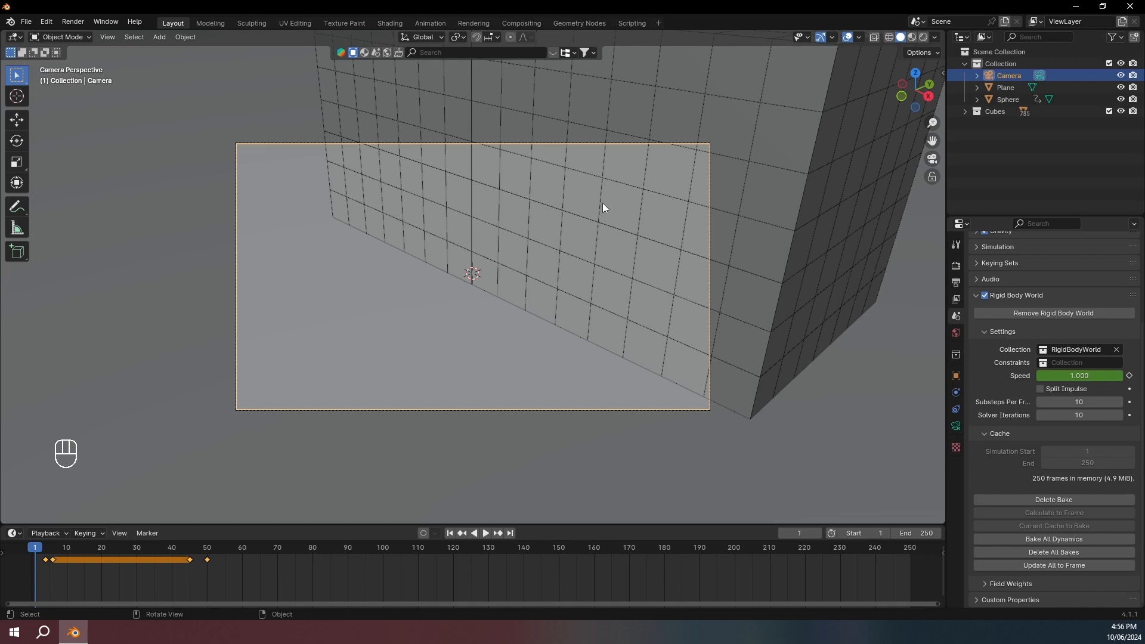
# - Reposition the camera and pull it back along its local Z axis until the whole cube stack fits in the frame
pyautogui.press('g')
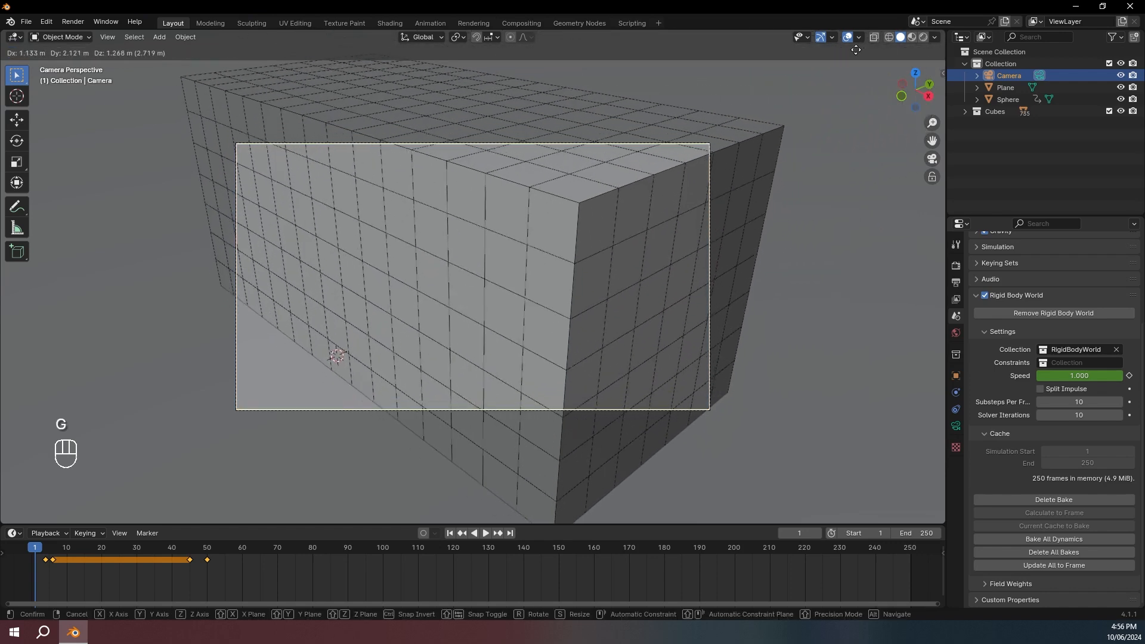
pyautogui.click(612, 210)
pyautogui.press('g')
pyautogui.press('z')
pyautogui.press('z')
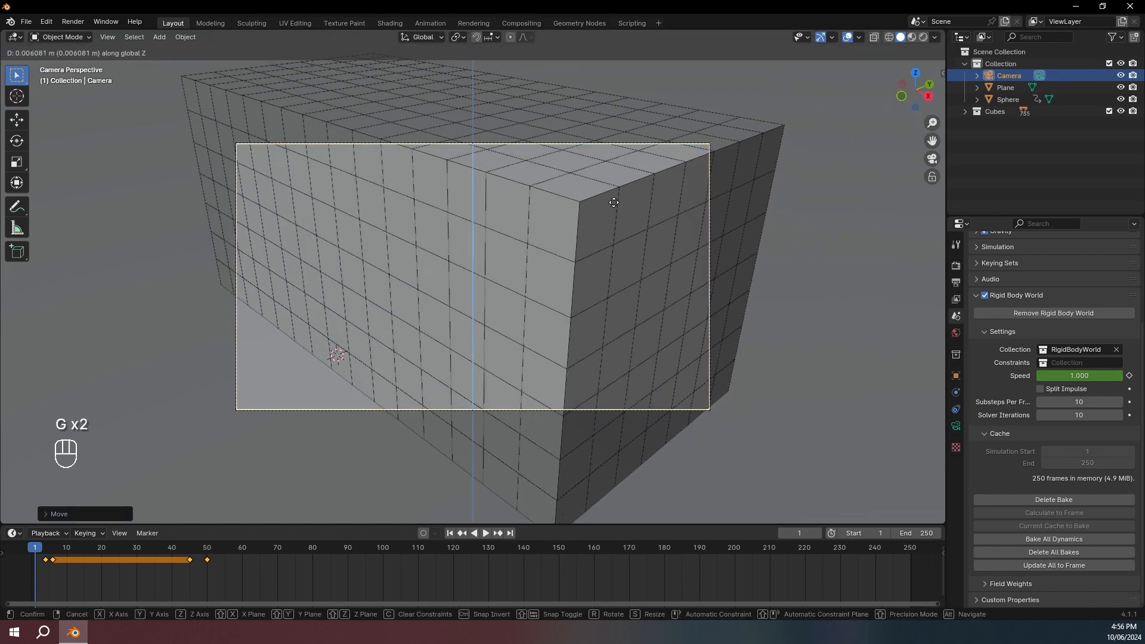
pyautogui.click(607, 424)
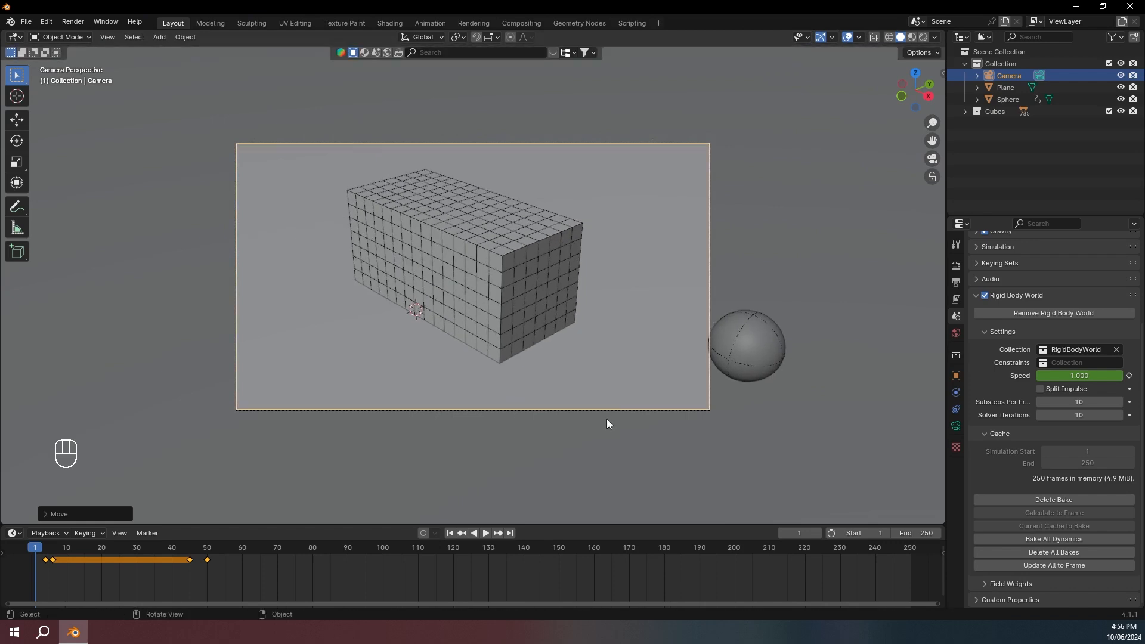
pyautogui.press('g')
pyautogui.click(606, 49)
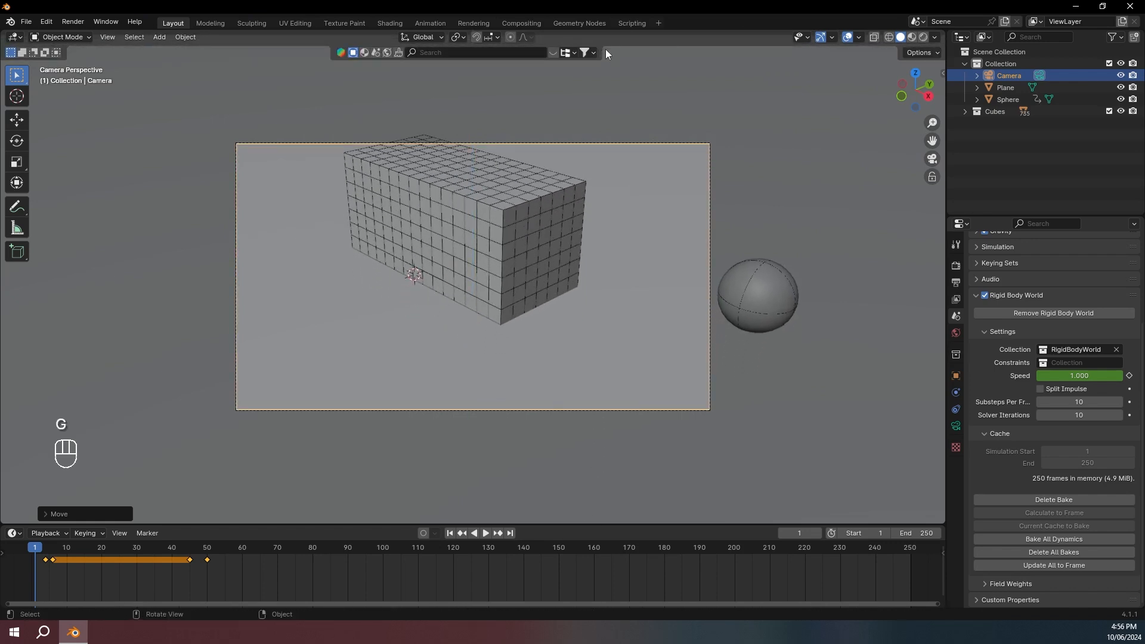
# - Tilt the camera about its local X axis so the cube stack sits centred vertically in the frame
pyautogui.press('r')
pyautogui.press('x')
pyautogui.press('x')
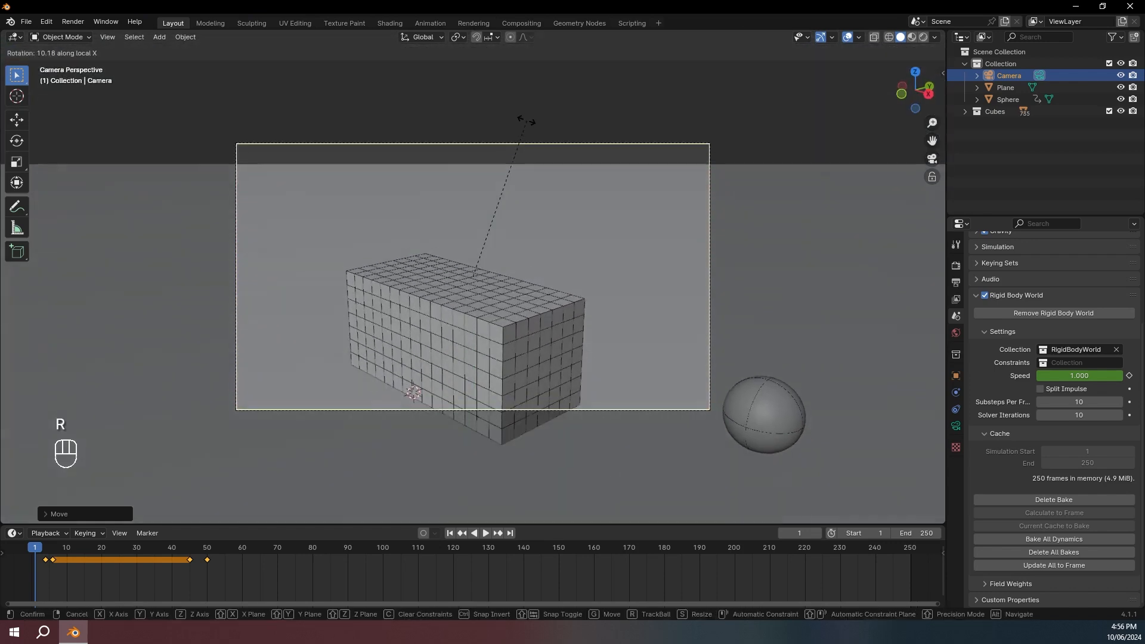
pyautogui.click(456, 283)
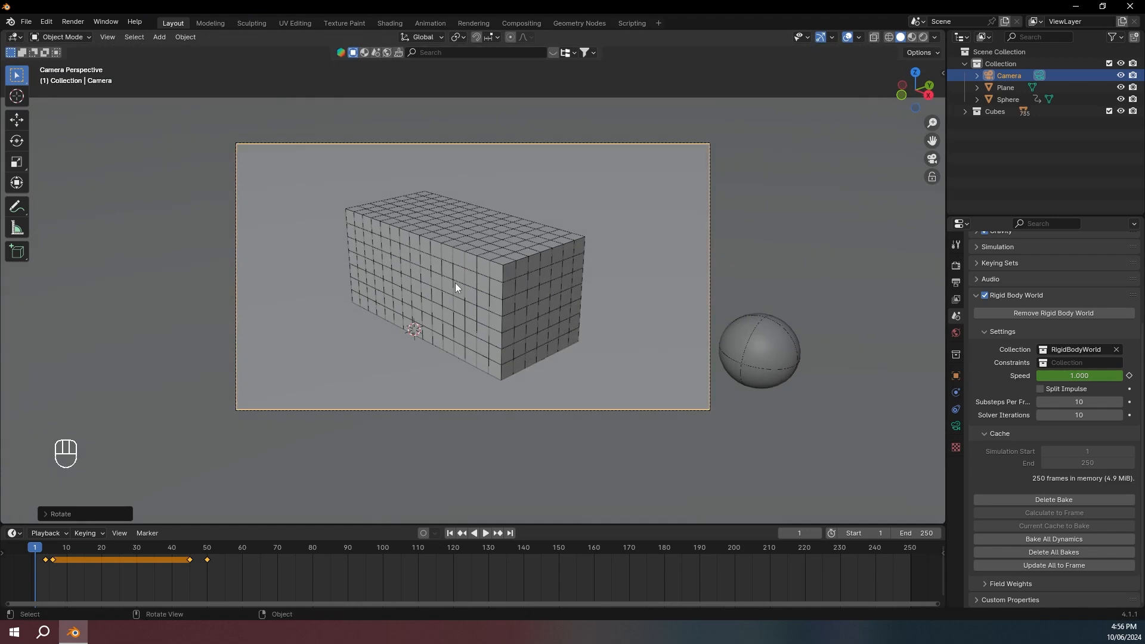
# - Preview the simulation through the camera, return to frame 1, and keyframe the camera there
pyautogui.press('space')
pyautogui.press('space')
pyautogui.click(36, 555)
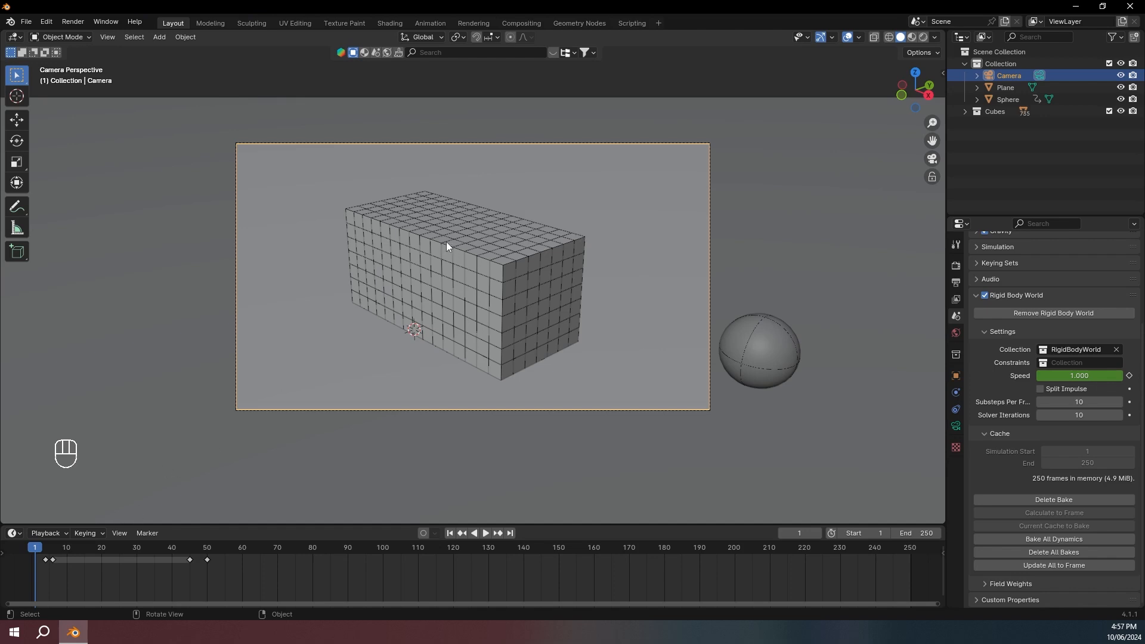
pyautogui.press('i')
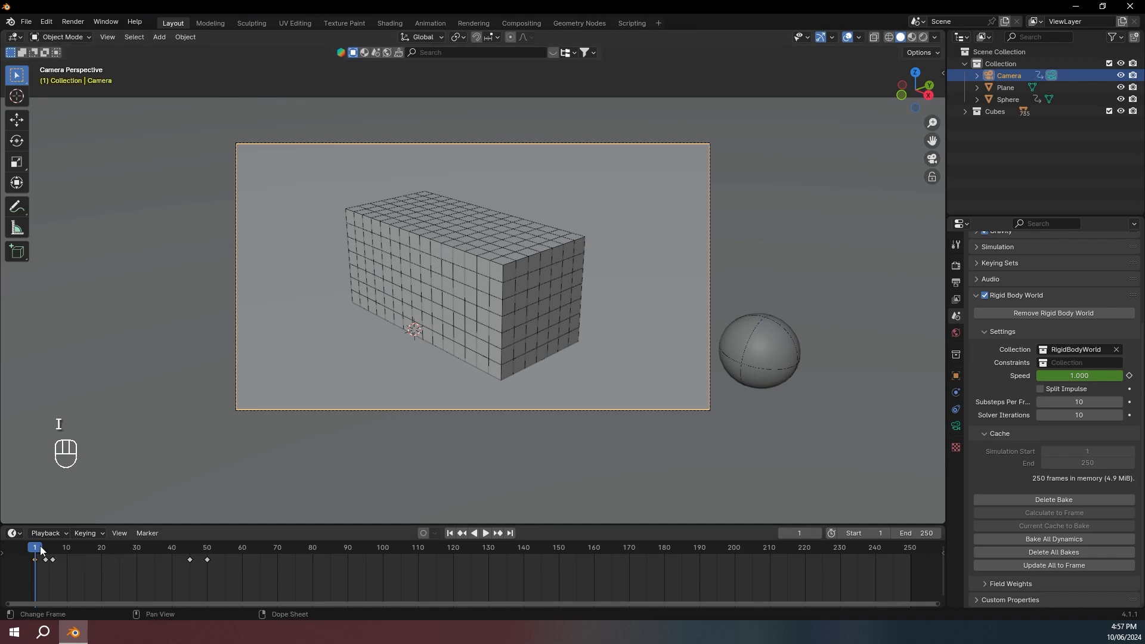
# - At frame 50, move and re-aim the camera to a lower angle on the scattering cubes and keyframe it
pyautogui.press('space')
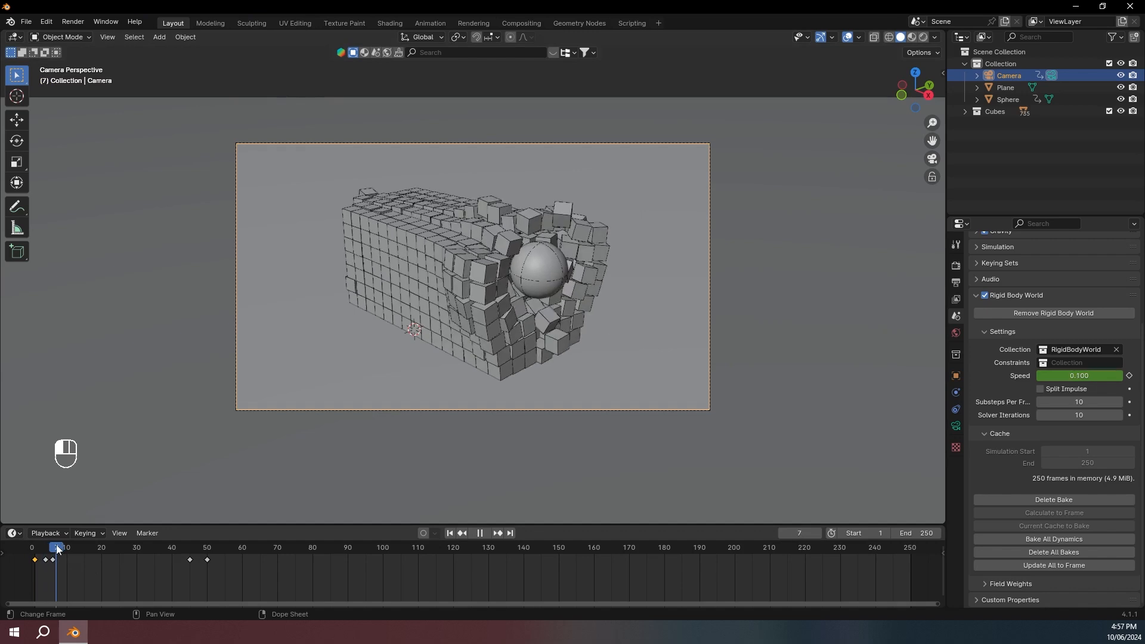
pyautogui.moveTo(107, 549); pyautogui.dragTo(206, 556)
pyautogui.press('space')
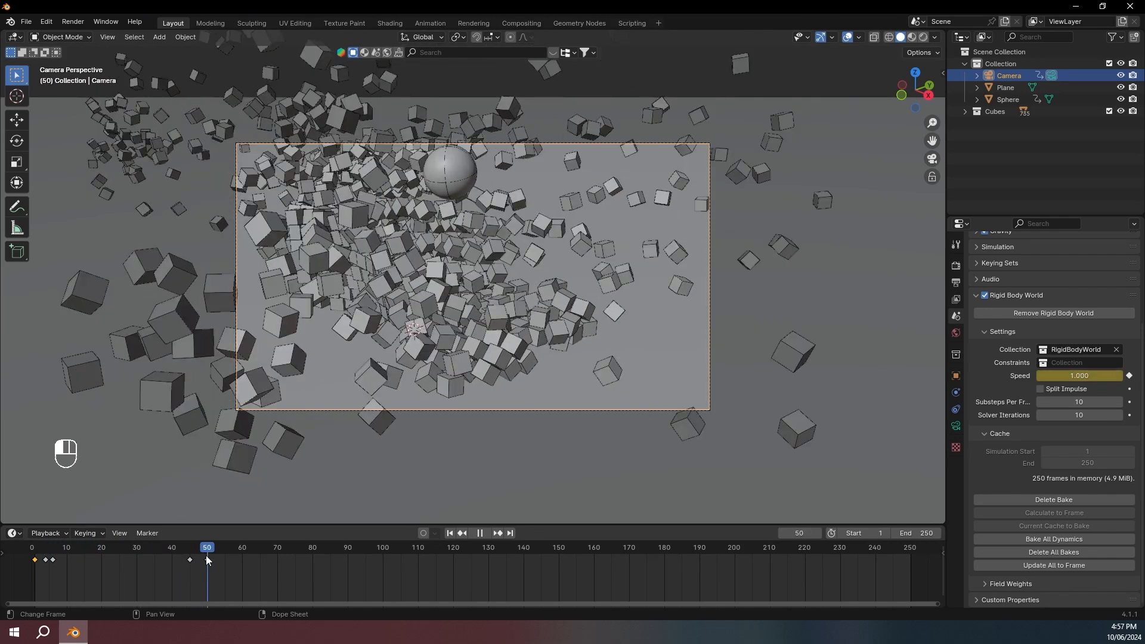
pyautogui.press('g')
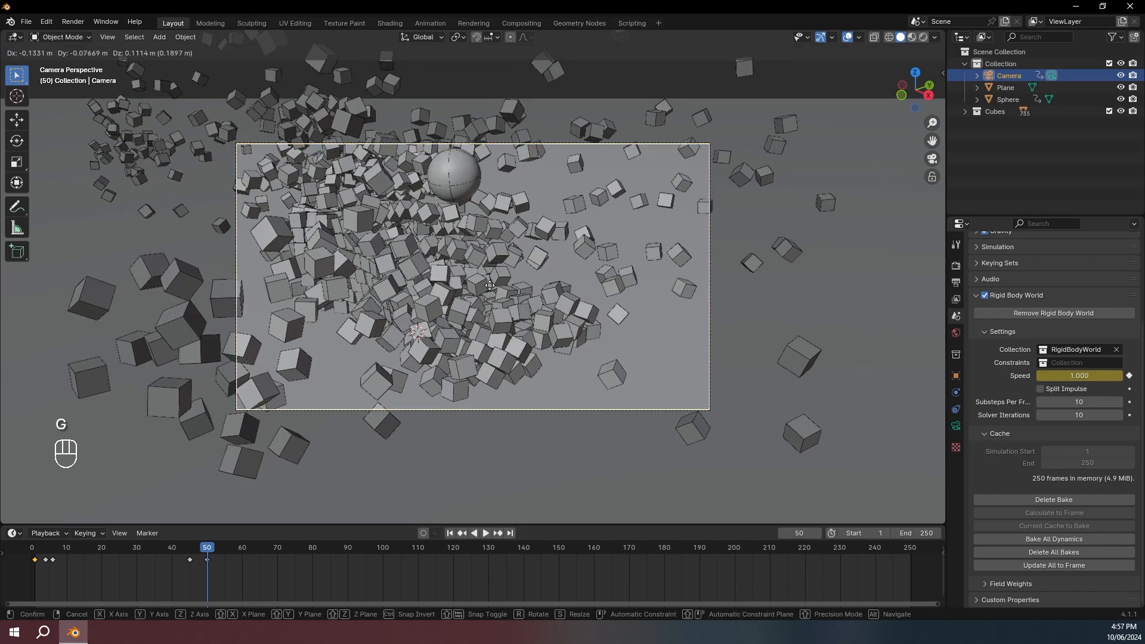
pyautogui.click(256, 159)
pyautogui.hotkey('shift', '`')
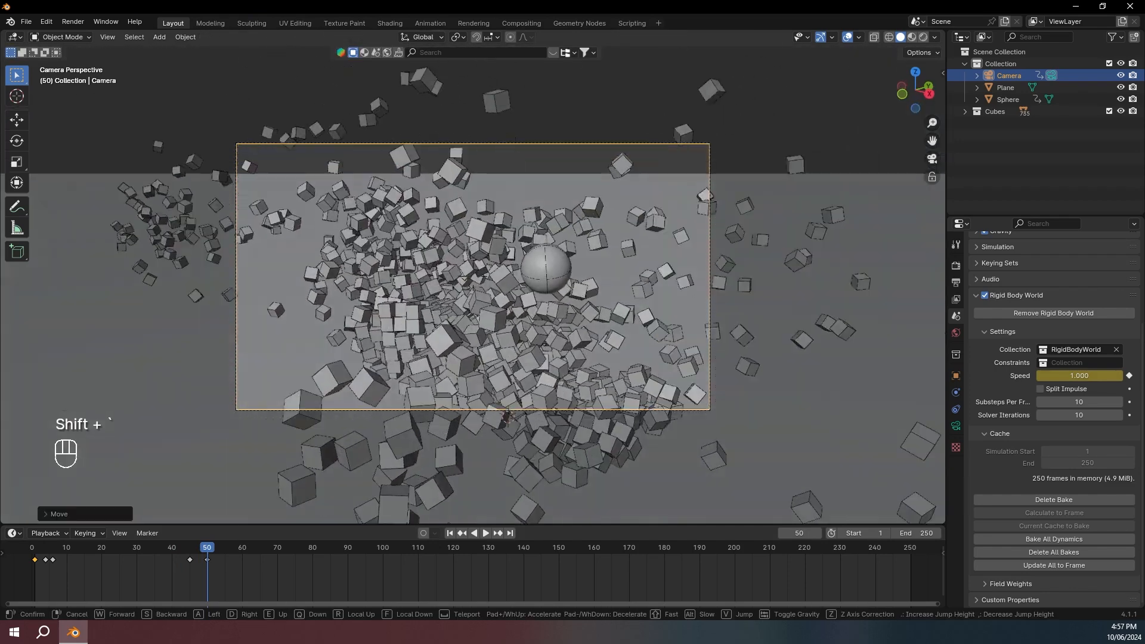
pyautogui.click(264, 323)
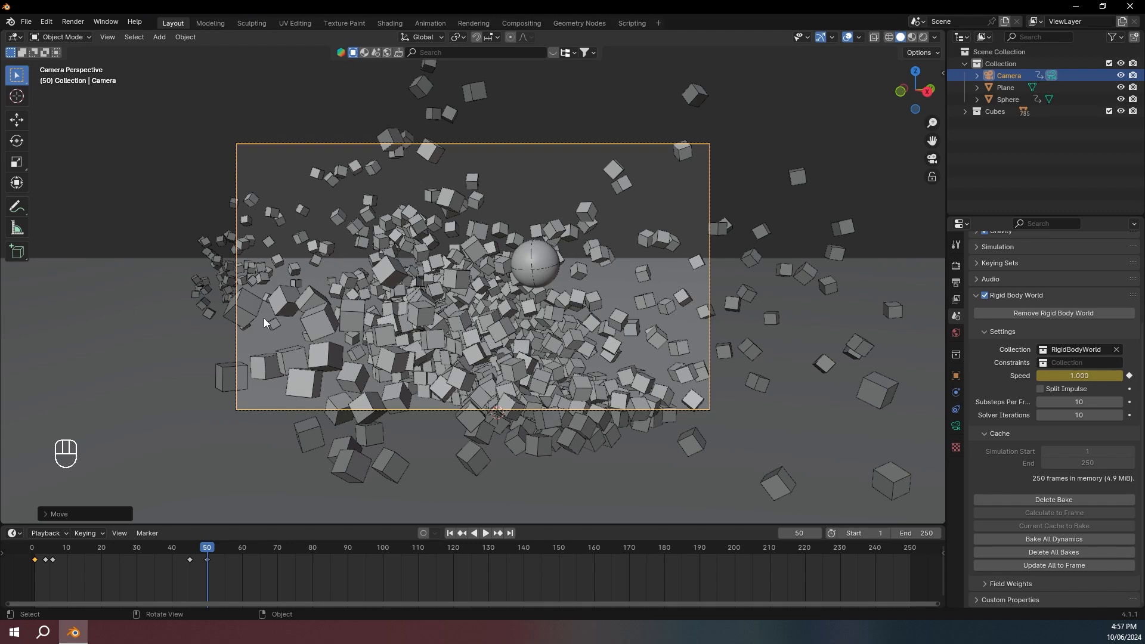
pyautogui.press('i')
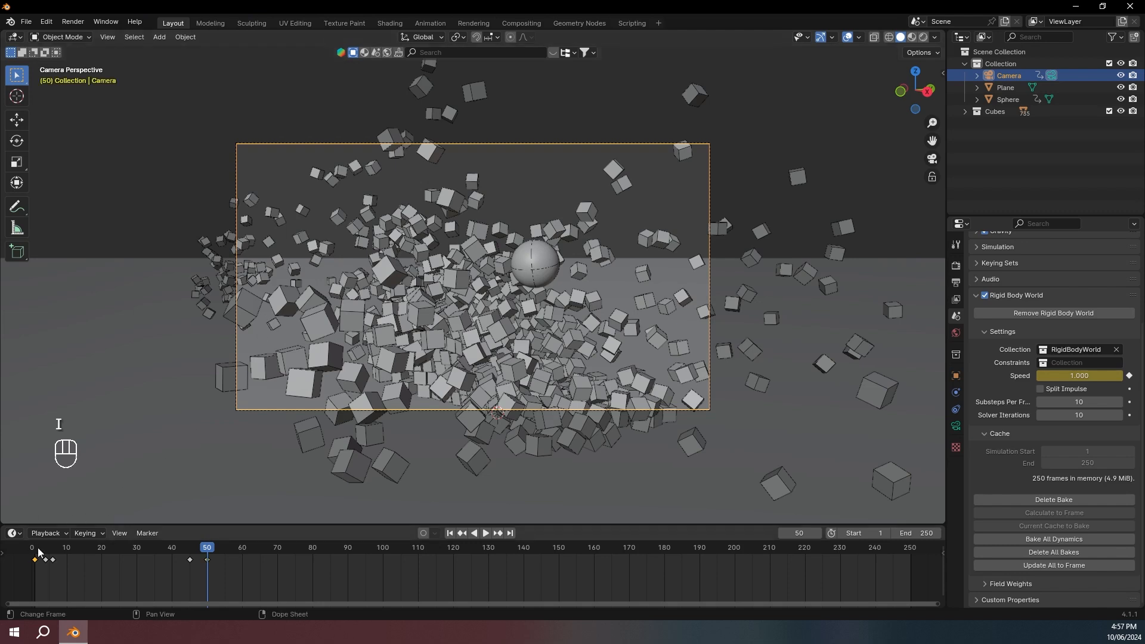
# - Play the animation from frame 1 to review the keyframed camera move
pyautogui.click(38, 552)
pyautogui.press('space')
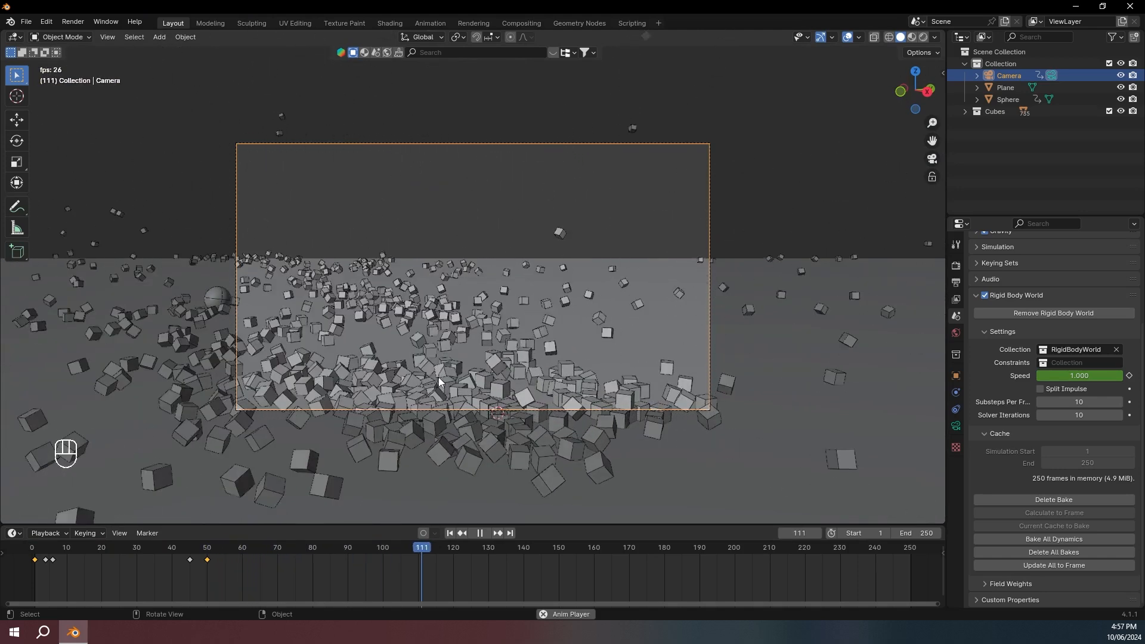
pyautogui.press('space')
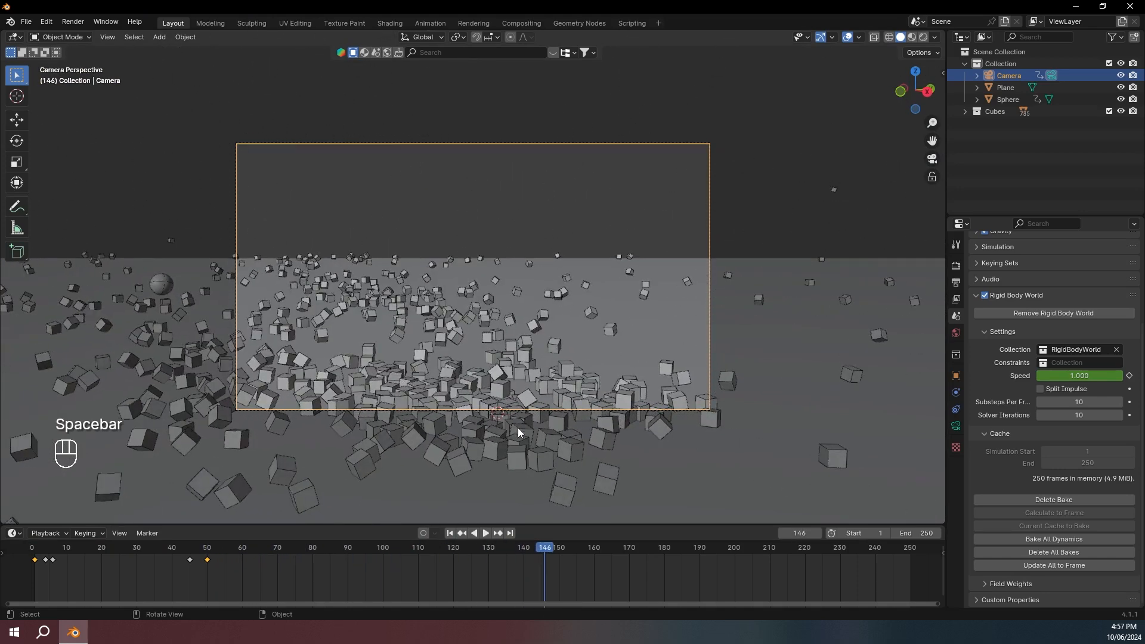
# - Set the scene's end frame to 140 and save the file
pyautogui.moveTo(554, 550); pyautogui.dragTo(524, 550)
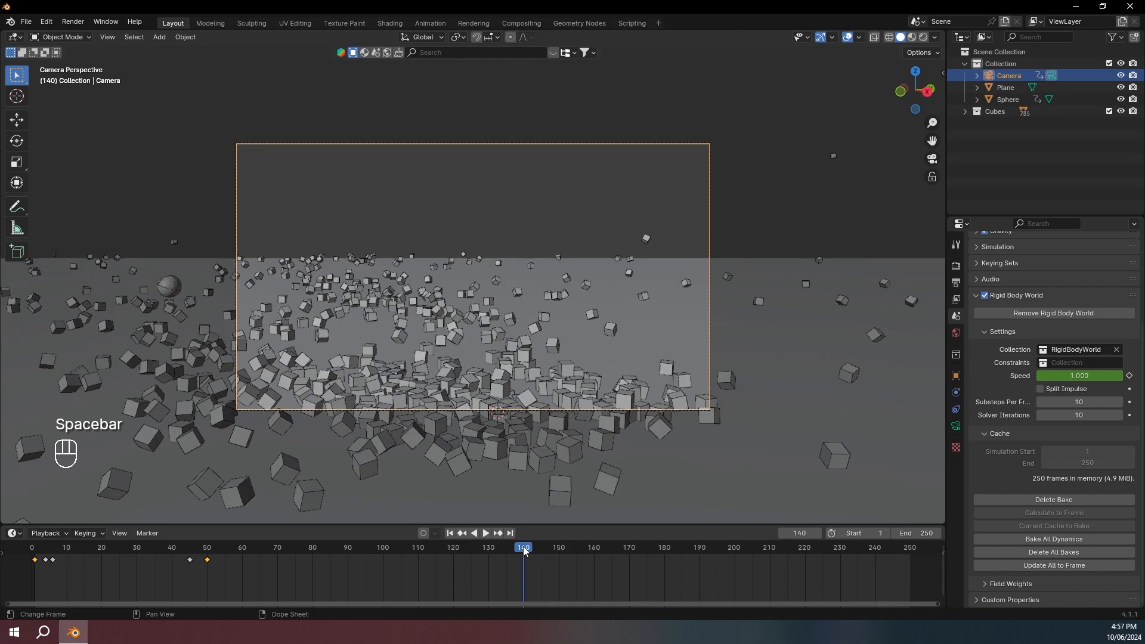
pyautogui.click(917, 534)
pyautogui.write('140')
pyautogui.press('Return')
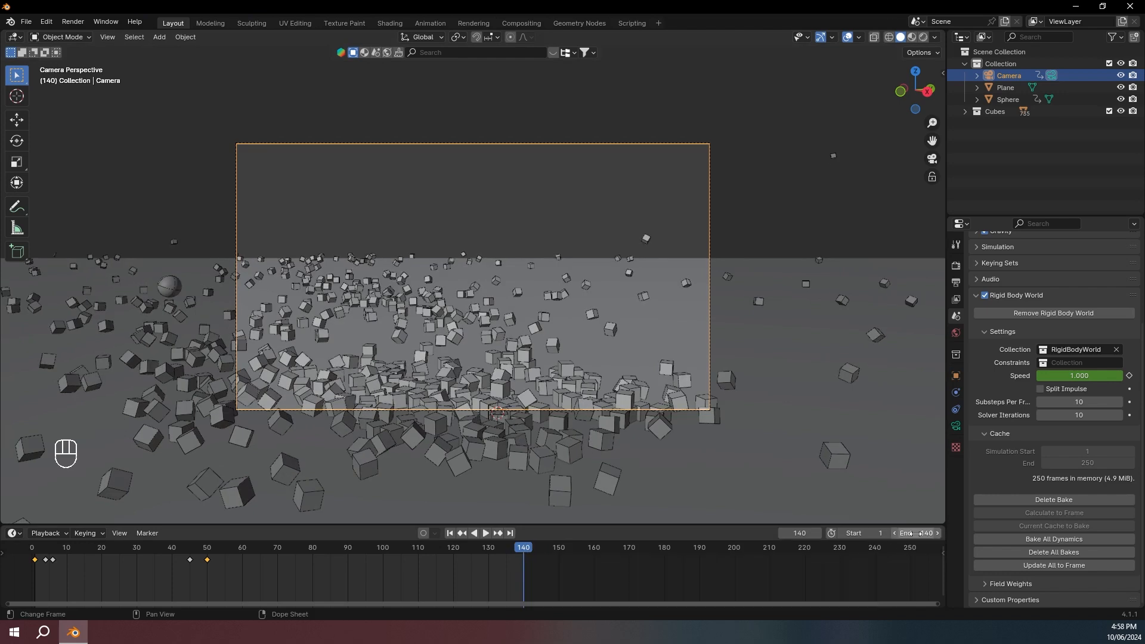
pyautogui.hotkey('ctrl', 's')
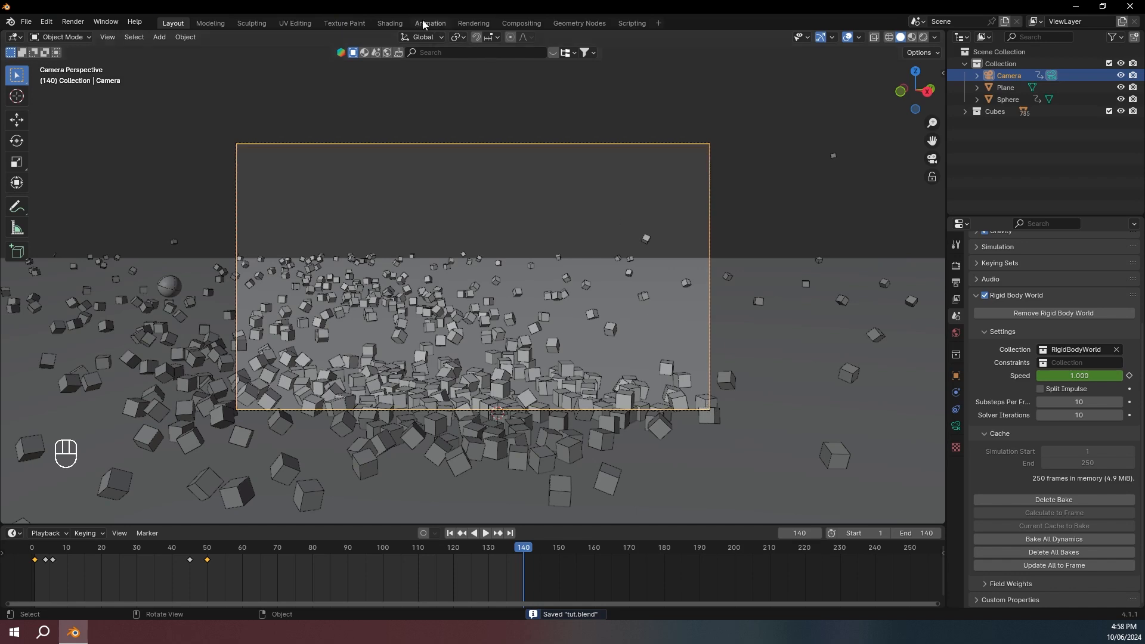
# - Switch to the Shading workspace at frame 1 and create a new material named Ball on the sphere
pyautogui.click(389, 23)
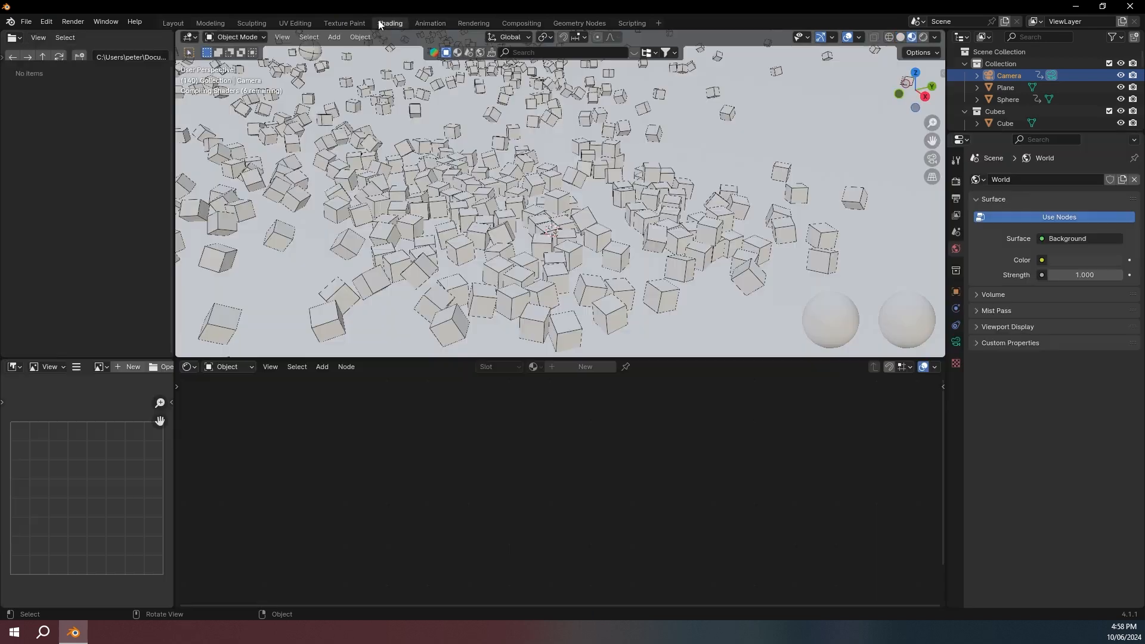
pyautogui.moveTo(412, 244)
pyautogui.mouseDown(button='middle')
pyautogui.moveTo(470, 200)
pyautogui.moveTo(416, 229)
pyautogui.mouseUp(button='middle')
pyautogui.hotkey('shift', 'Left')
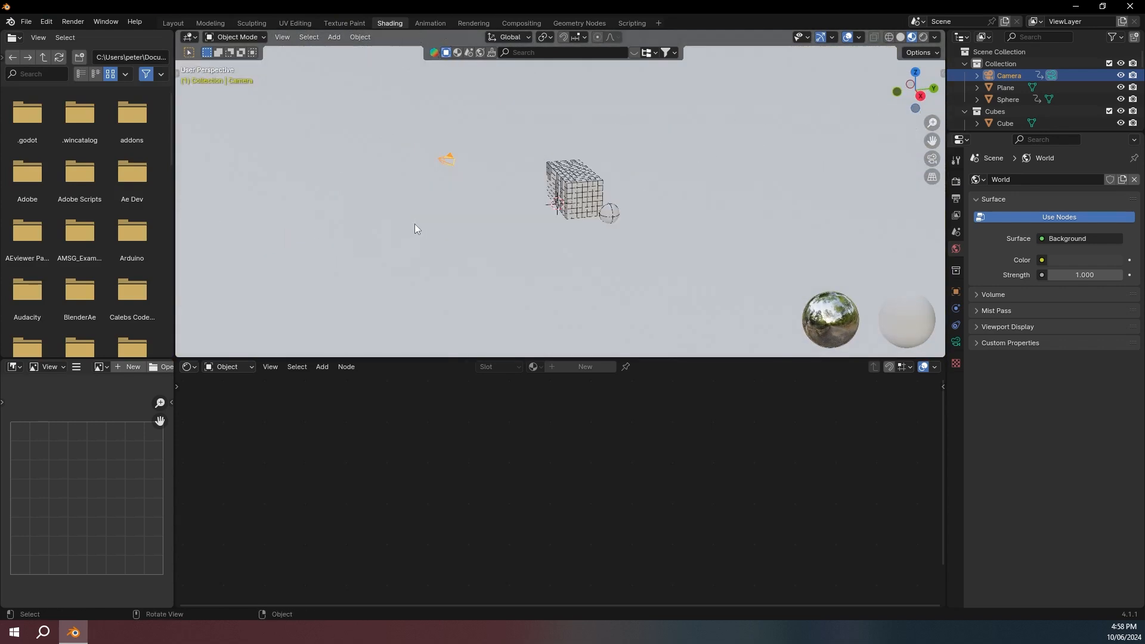
pyautogui.click(724, 262)
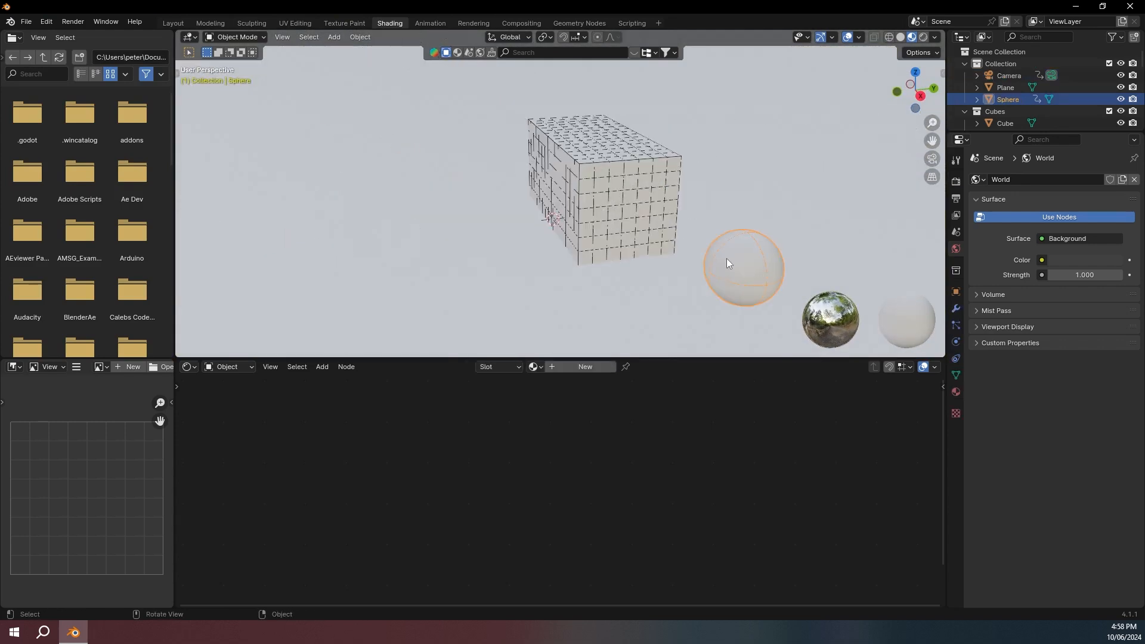
pyautogui.click(575, 366)
pyautogui.write('Bal')
# - Make the Ball material a shiny orange metal with an orange base color, Metallic 1.0 and Roughness 0.123
pyautogui.moveTo(710, 276); pyautogui.dragTo(691, 274, button='middle')
pyautogui.scroll(2, 557, 427)
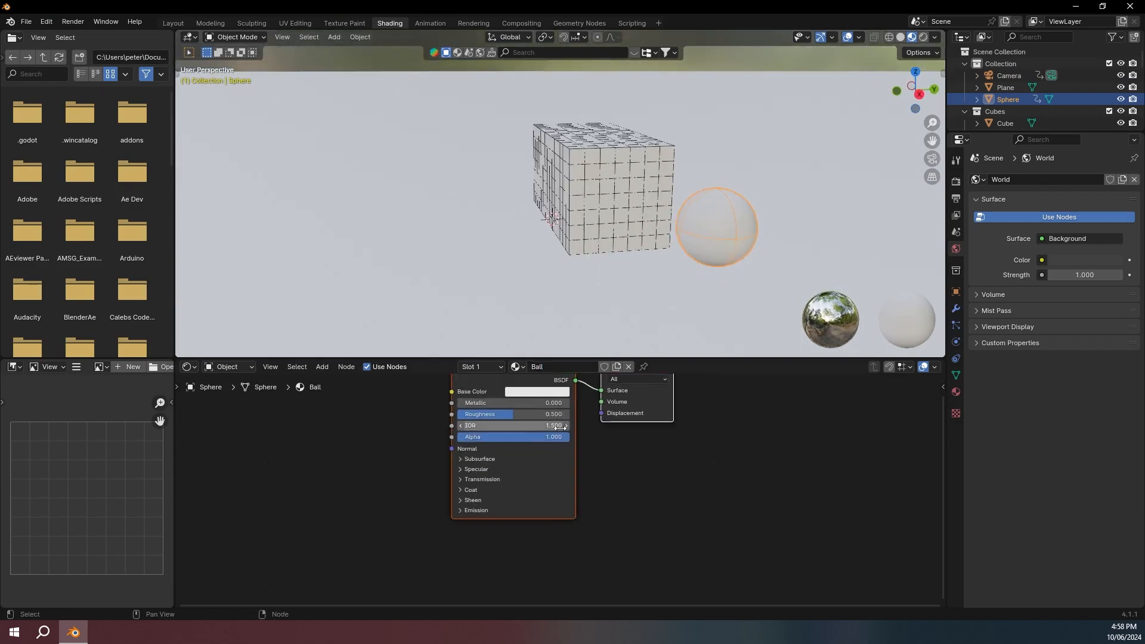
pyautogui.scroll(1, 560, 427)
pyautogui.moveTo(533, 436); pyautogui.dragTo(532, 466, button='middle')
pyautogui.click(543, 416)
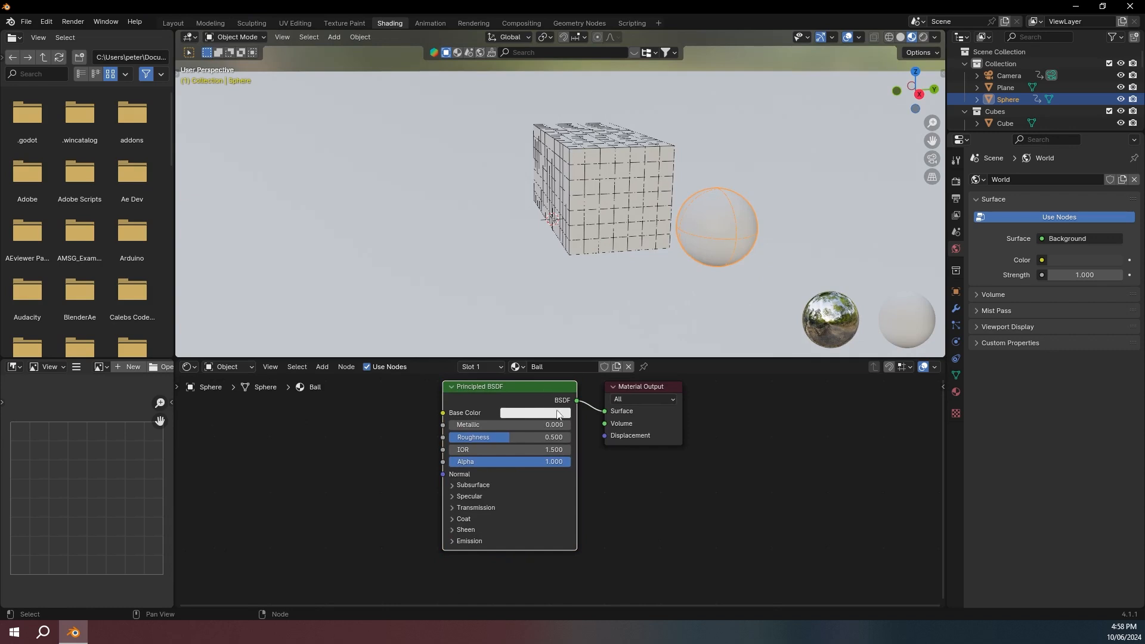
pyautogui.click(559, 413)
pyautogui.moveTo(561, 299); pyautogui.dragTo(531, 313)
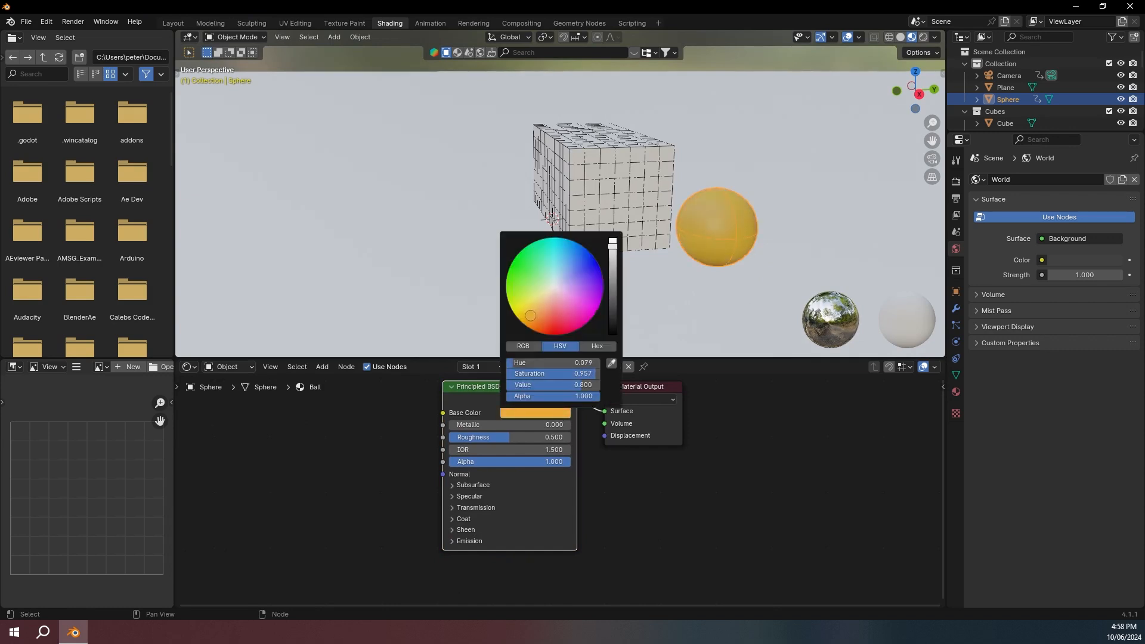
pyautogui.moveTo(458, 427); pyautogui.dragTo(518, 437)
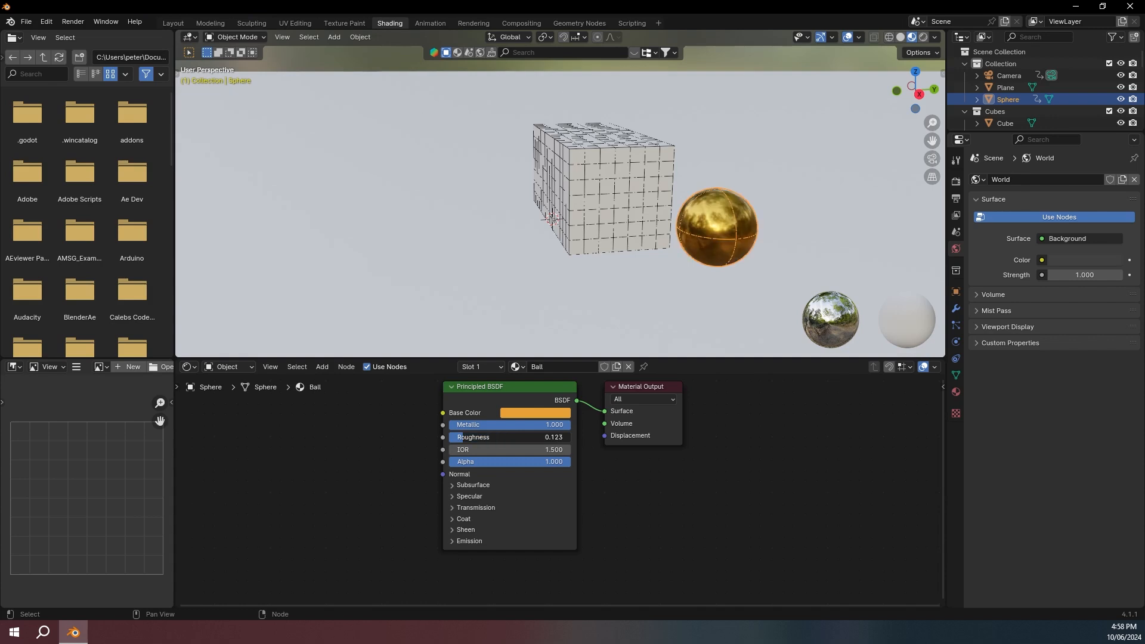
pyautogui.click(510, 412)
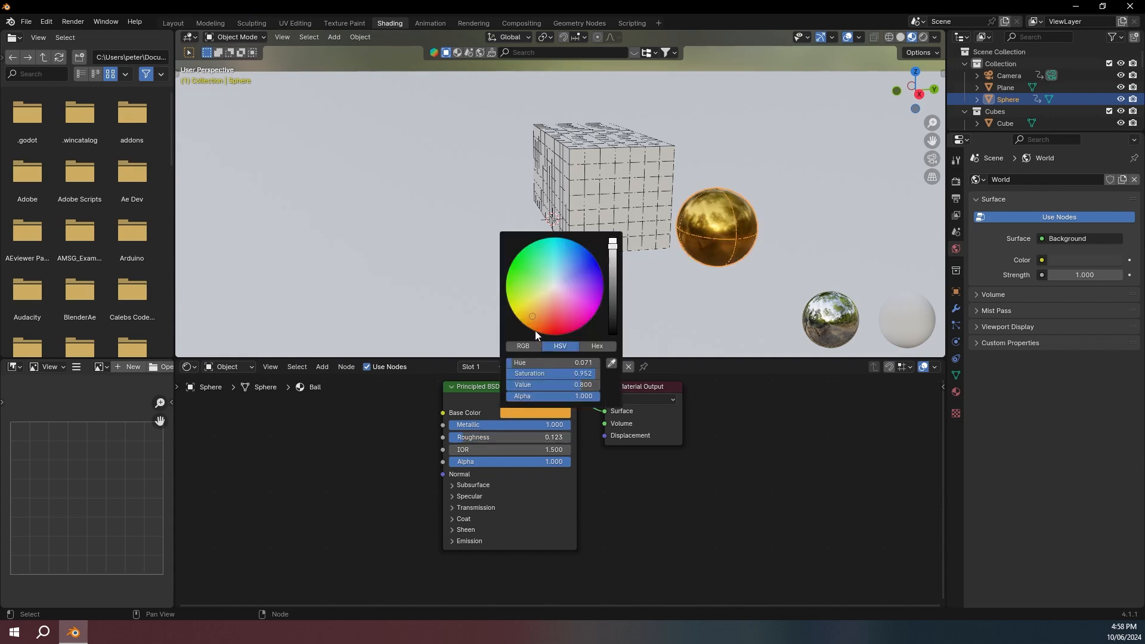
pyautogui.moveTo(534, 316)
pyautogui.mouseDown()
pyautogui.moveTo(551, 315)
pyautogui.moveTo(539, 322)
pyautogui.mouseUp()
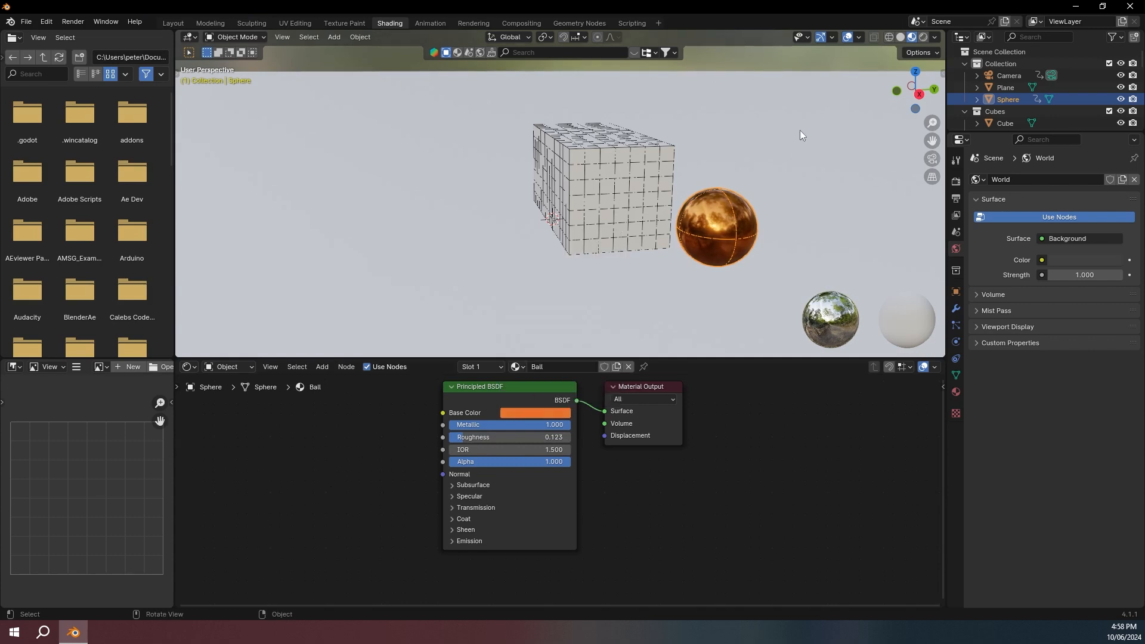
# - Select all objects in the Cubes collection and make a cube at the stack's upper front corner the active one
pyautogui.moveTo(792, 170); pyautogui.dragTo(703, 214, button='middle')
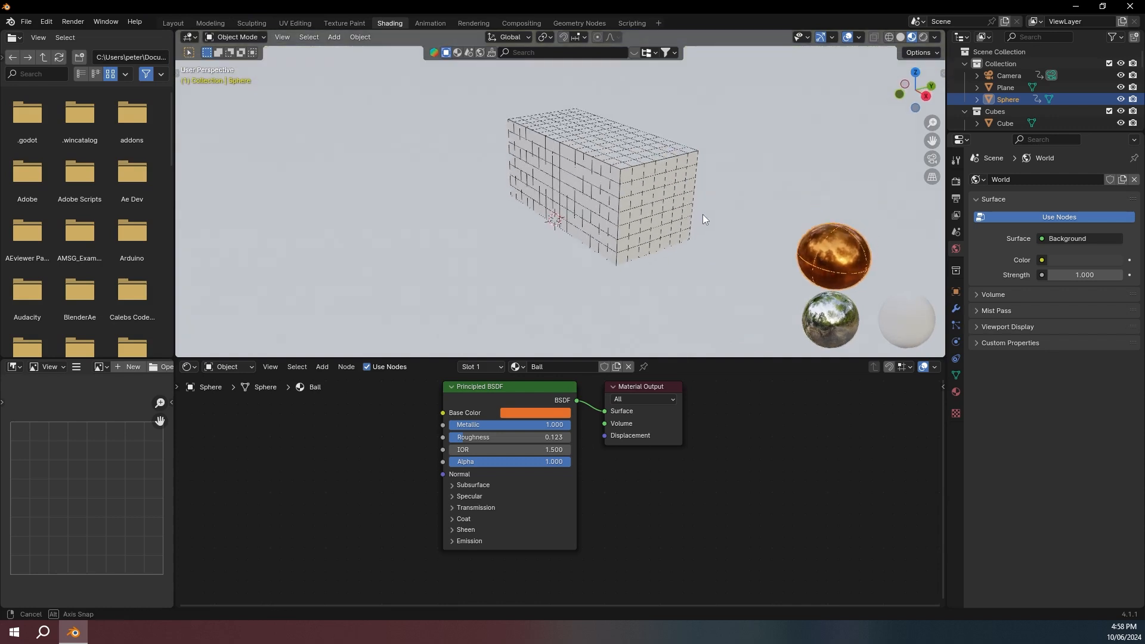
pyautogui.click(966, 111)
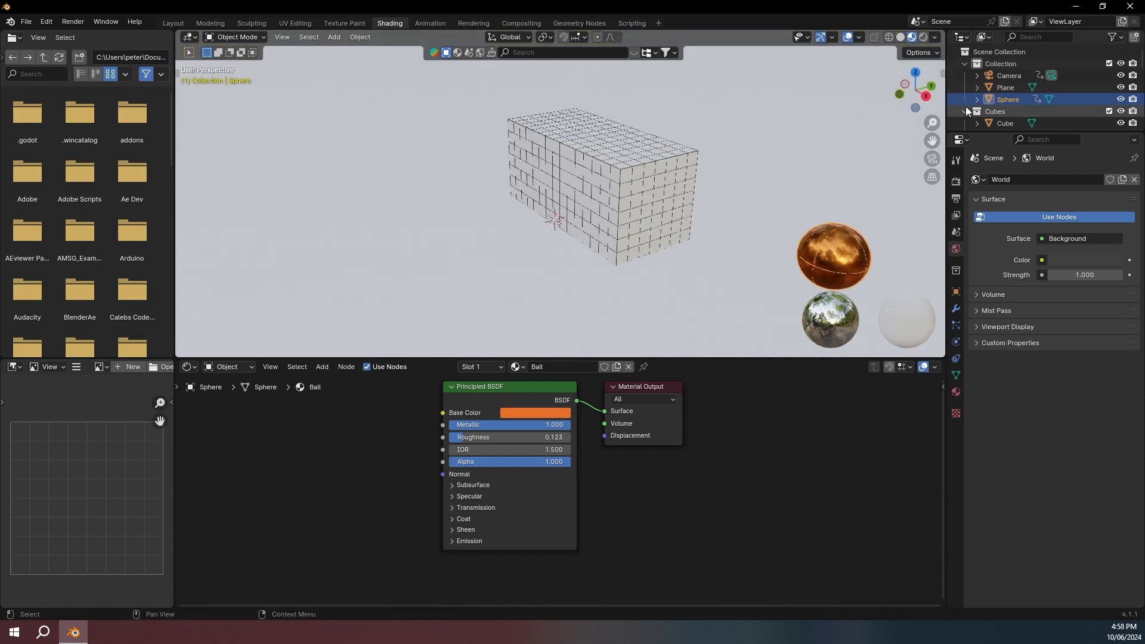
pyautogui.click(995, 112)
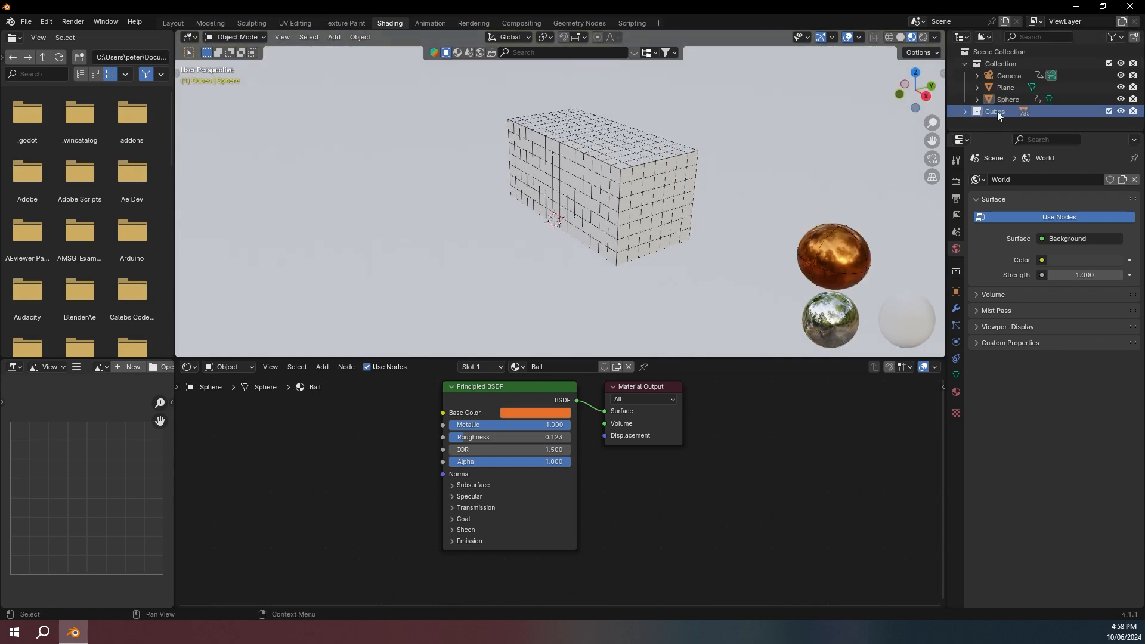
pyautogui.rightClick(989, 111)
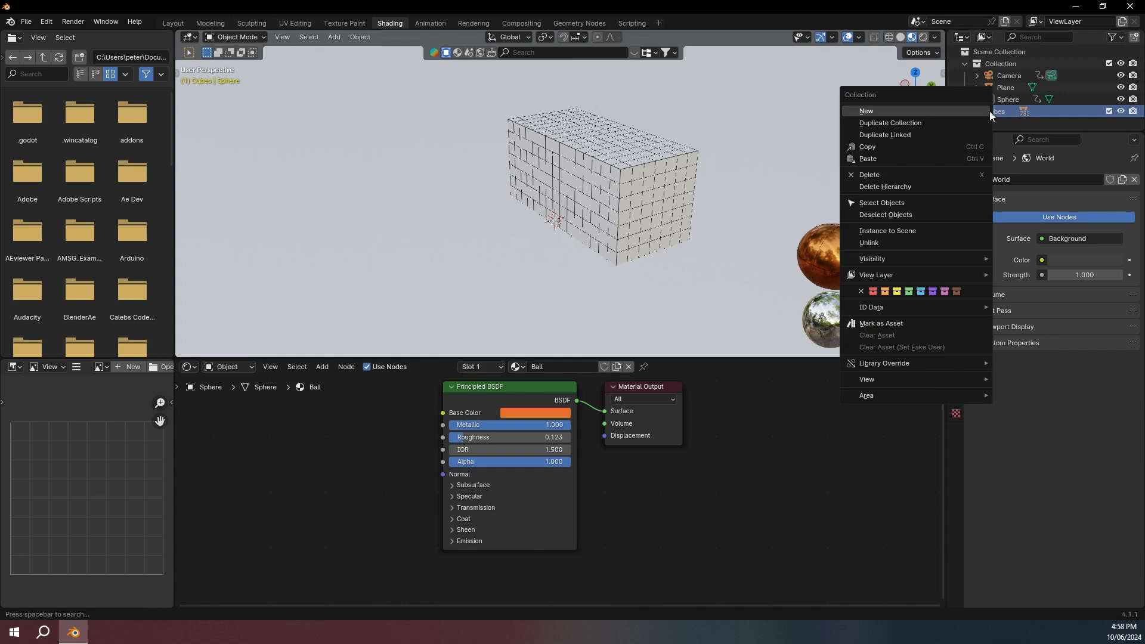
pyautogui.click(907, 203)
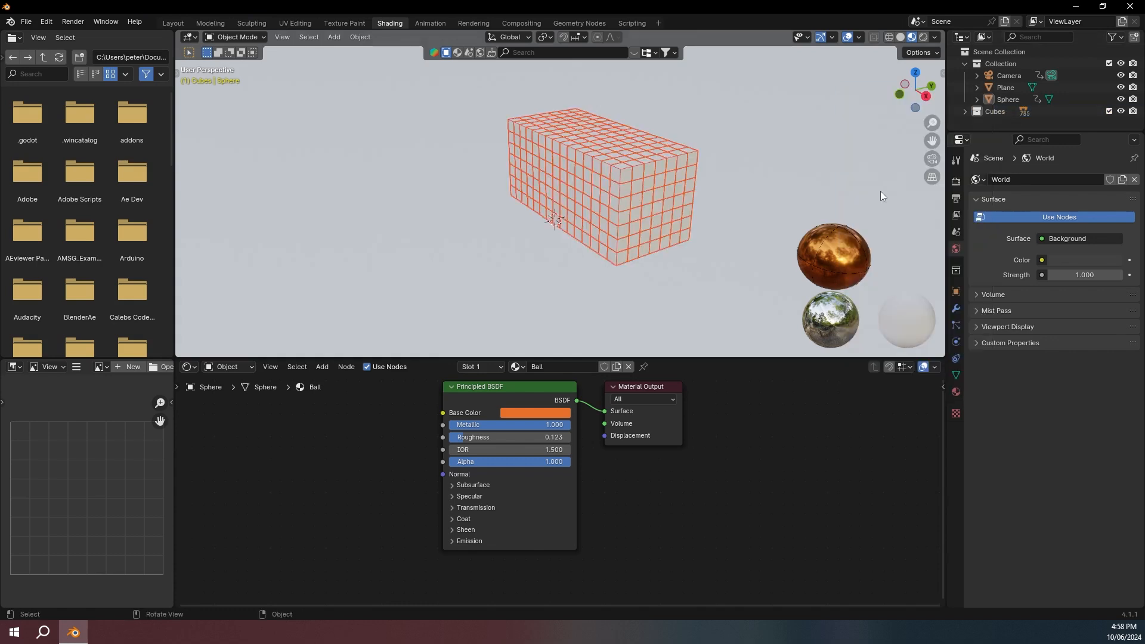
pyautogui.moveTo(664, 152)
pyautogui.mouseDown(button='middle')
pyautogui.moveTo(657, 162)
pyautogui.moveTo(535, 152)
pyautogui.moveTo(679, 153)
pyautogui.moveTo(675, 162)
pyautogui.mouseUp(button='middle')
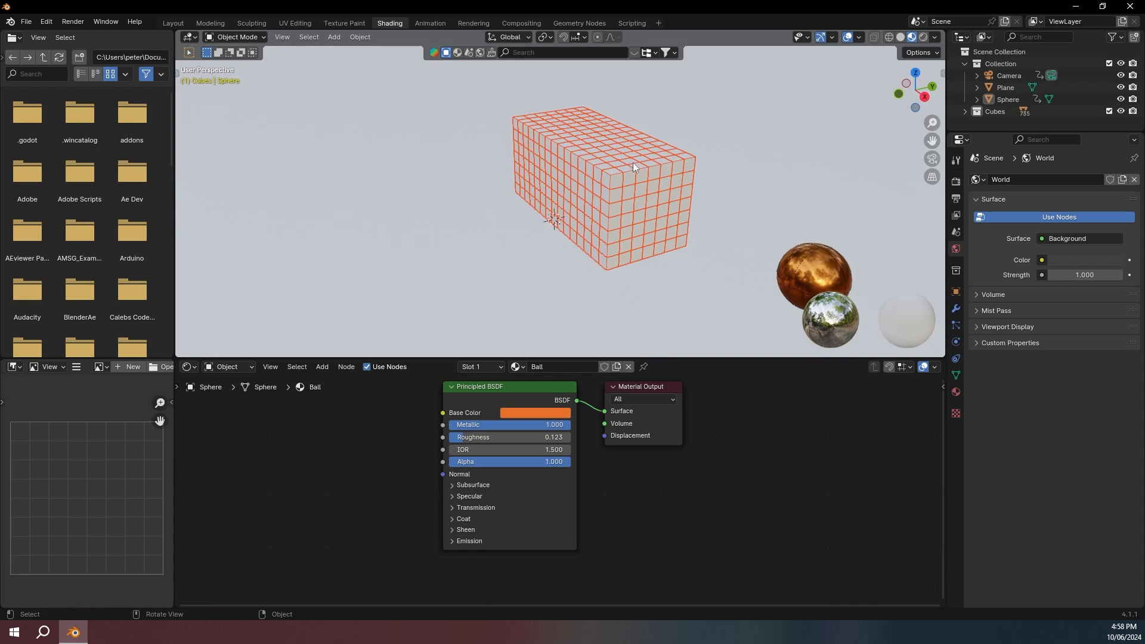
pyautogui.keyDown('shift'); pyautogui.click(611, 176); pyautogui.keyUp('shift')
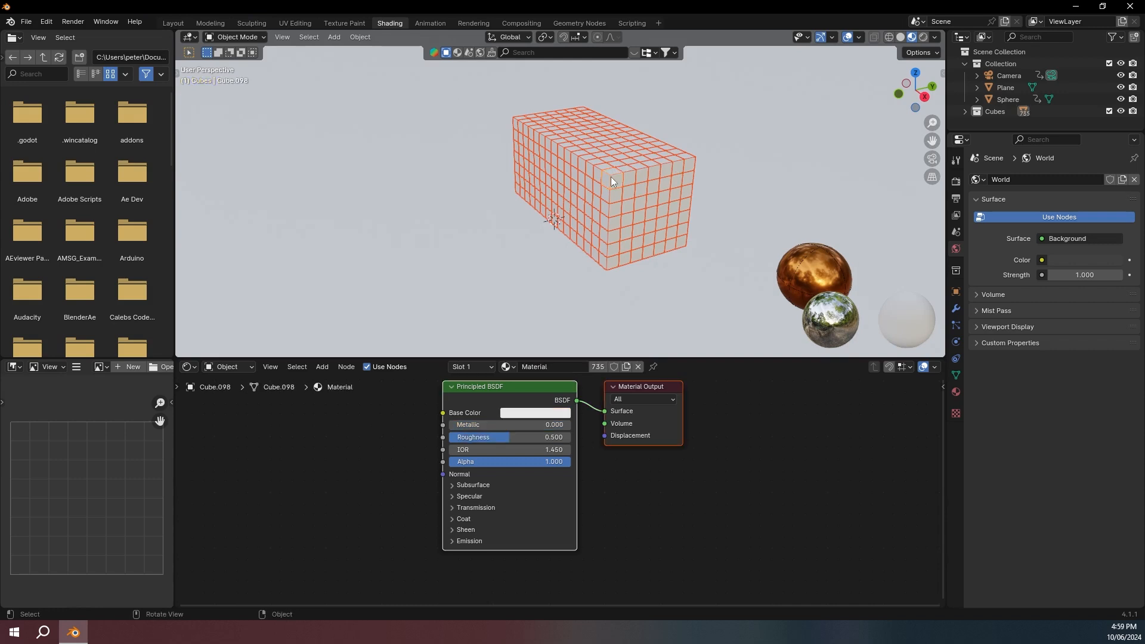
# - Give the active cube's material a light blue base color and a Roughness of 1.0
pyautogui.click(535, 413)
pyautogui.moveTo(555, 287)
pyautogui.mouseDown()
pyautogui.moveTo(567, 287)
pyautogui.moveTo(558, 267)
pyautogui.moveTo(569, 266)
pyautogui.mouseUp()
pyautogui.moveTo(500, 437); pyautogui.dragTo(546, 437)
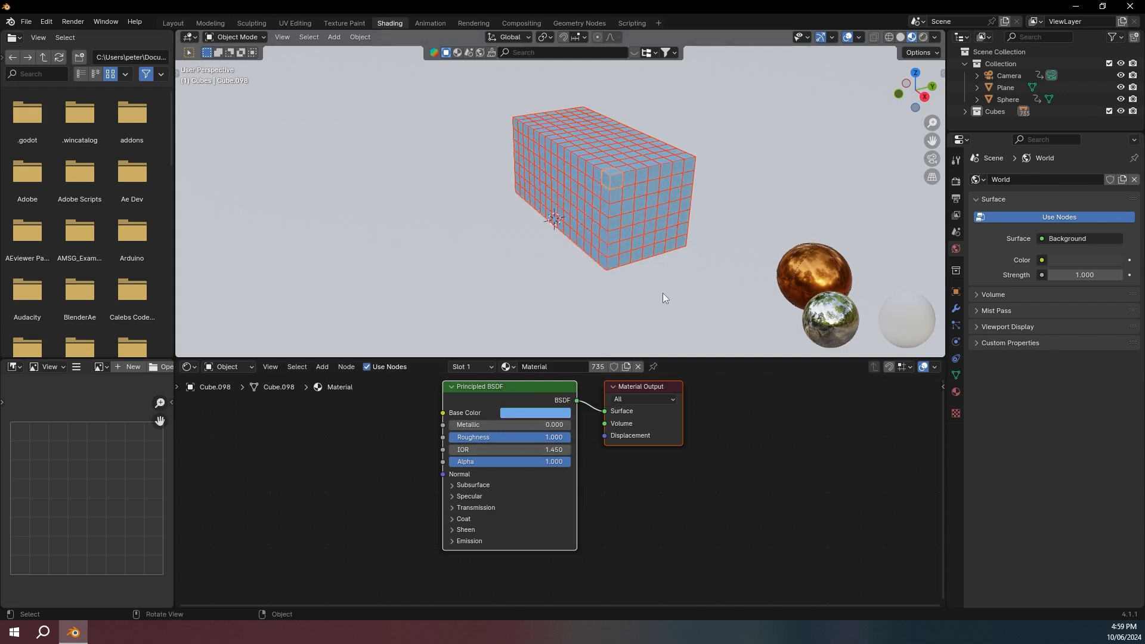
# - Link the active cube's material to all the selected cubes
pyautogui.click(744, 191)
pyautogui.scroll(4, 638, 223)
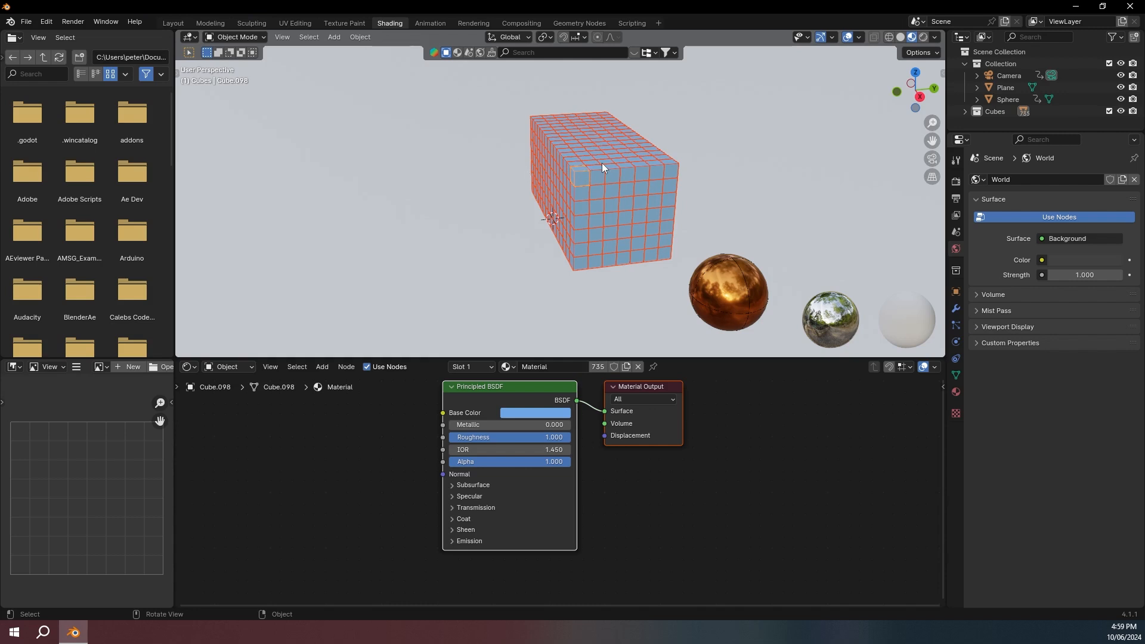
pyautogui.hotkey('ctrl', 'l')
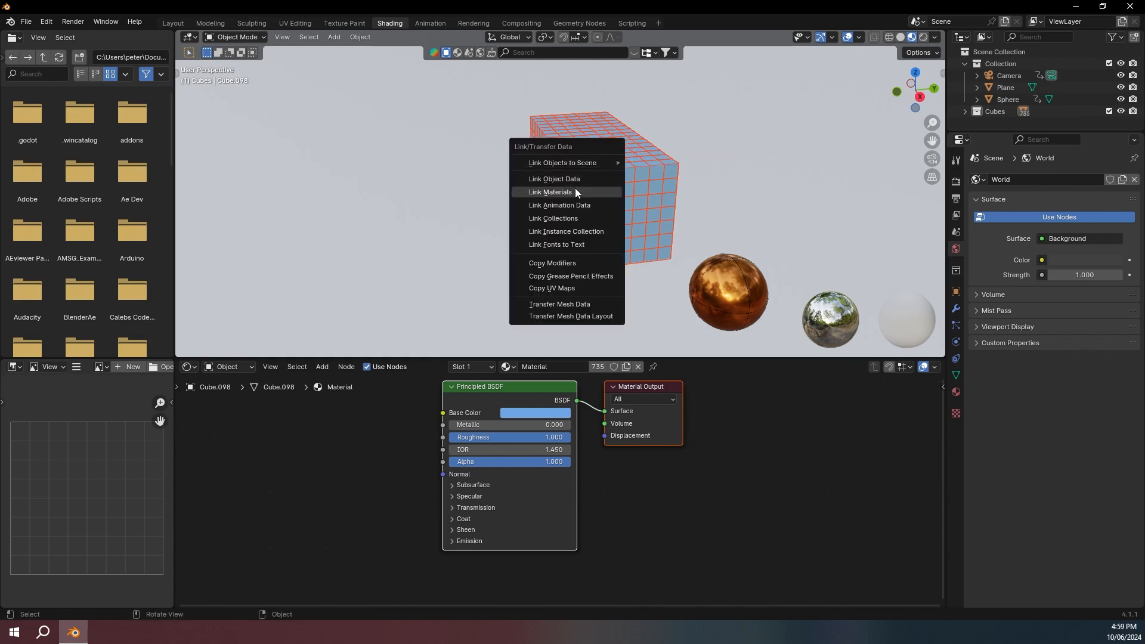
pyautogui.click(577, 192)
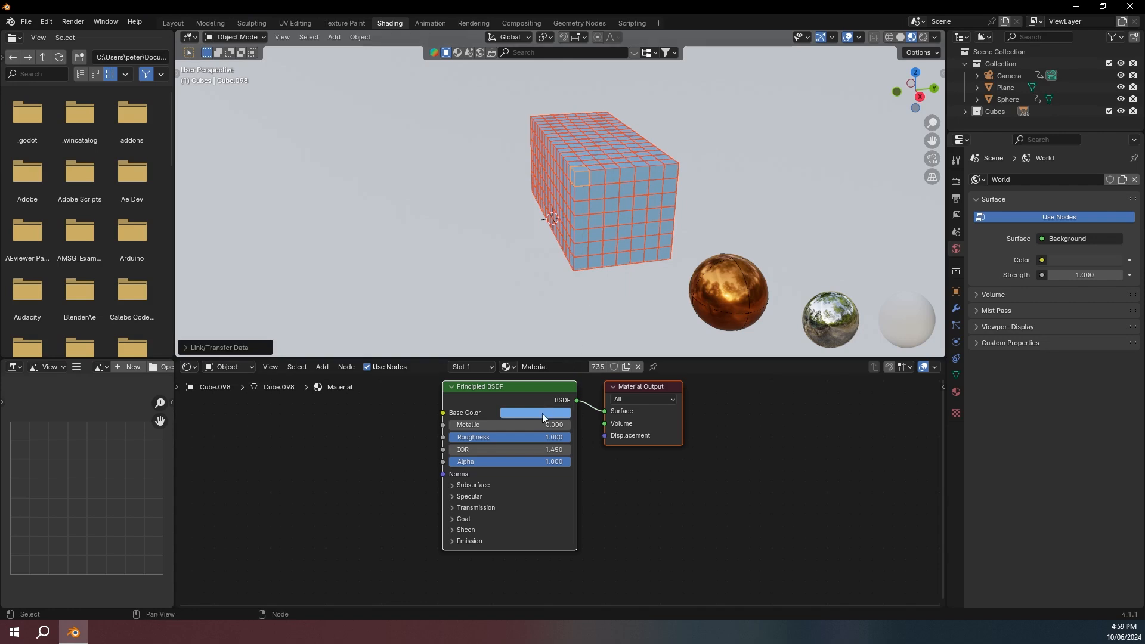
# - Make the cube material glassy with a Transmission Weight of 0.645 and a Roughness of 0
pyautogui.moveTo(511, 438); pyautogui.dragTo(571, 438)
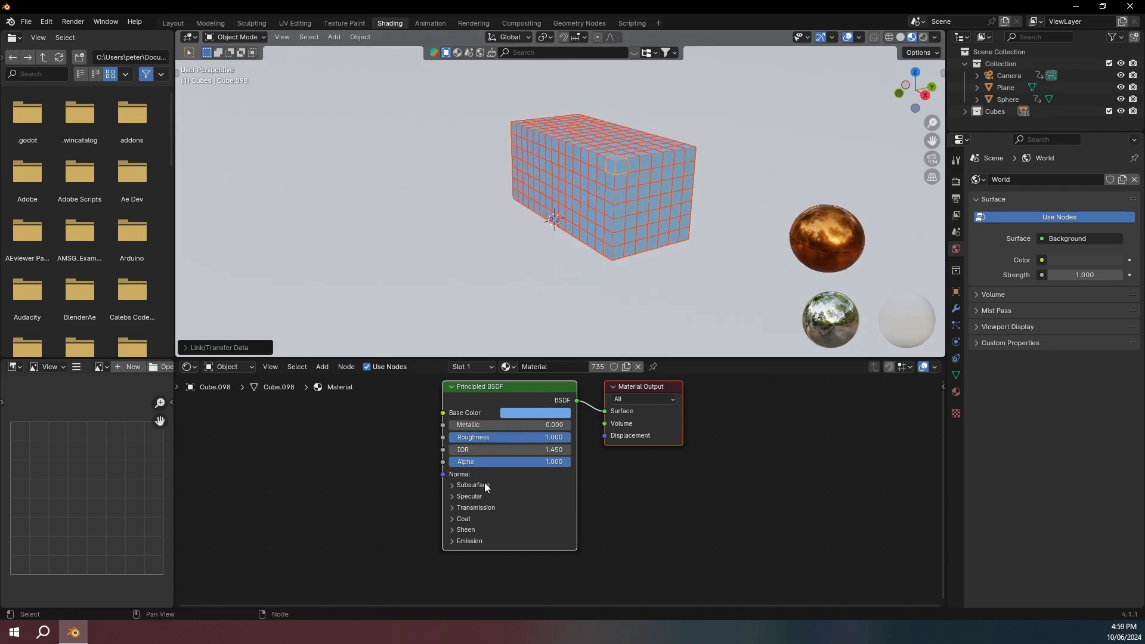
pyautogui.click(475, 508)
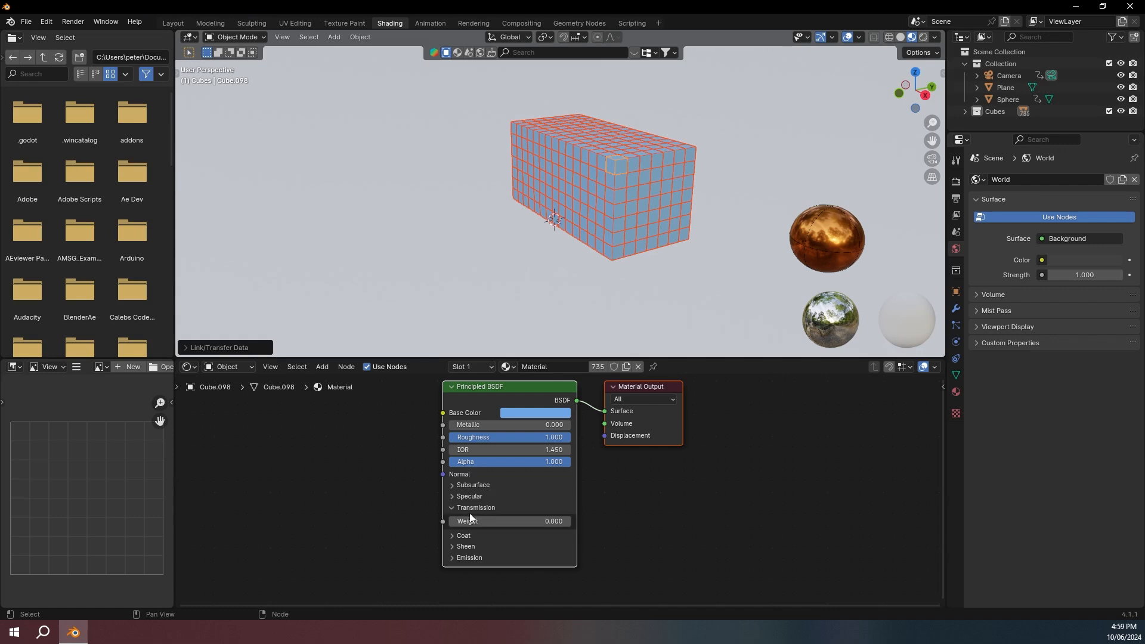
pyautogui.moveTo(460, 523); pyautogui.dragTo(556, 522)
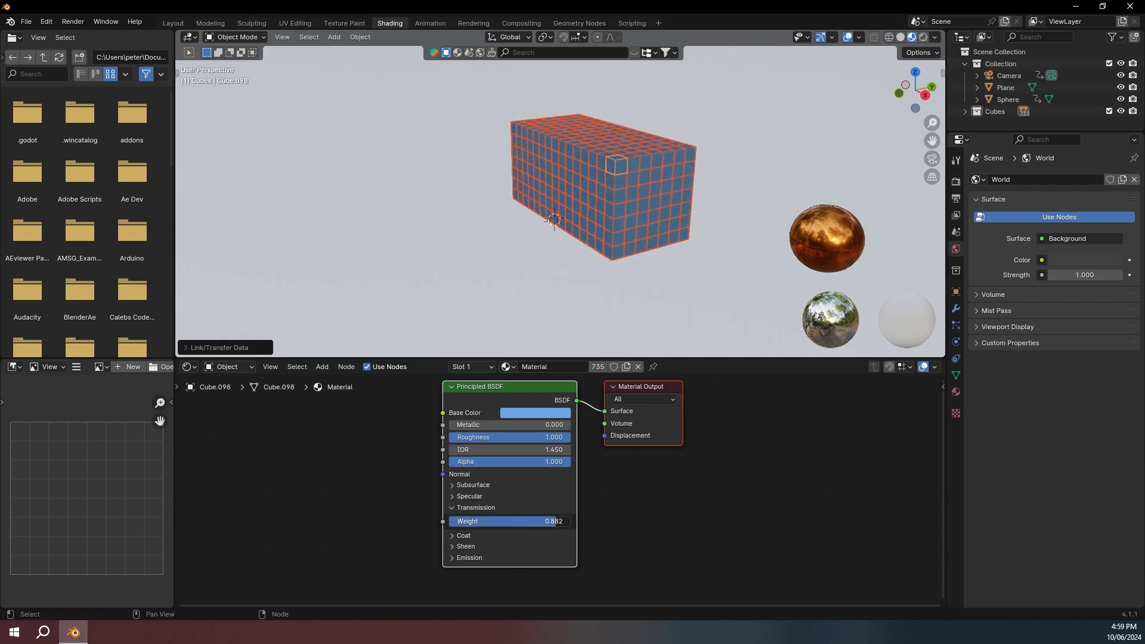
pyautogui.moveTo(552, 438); pyautogui.dragTo(454, 439)
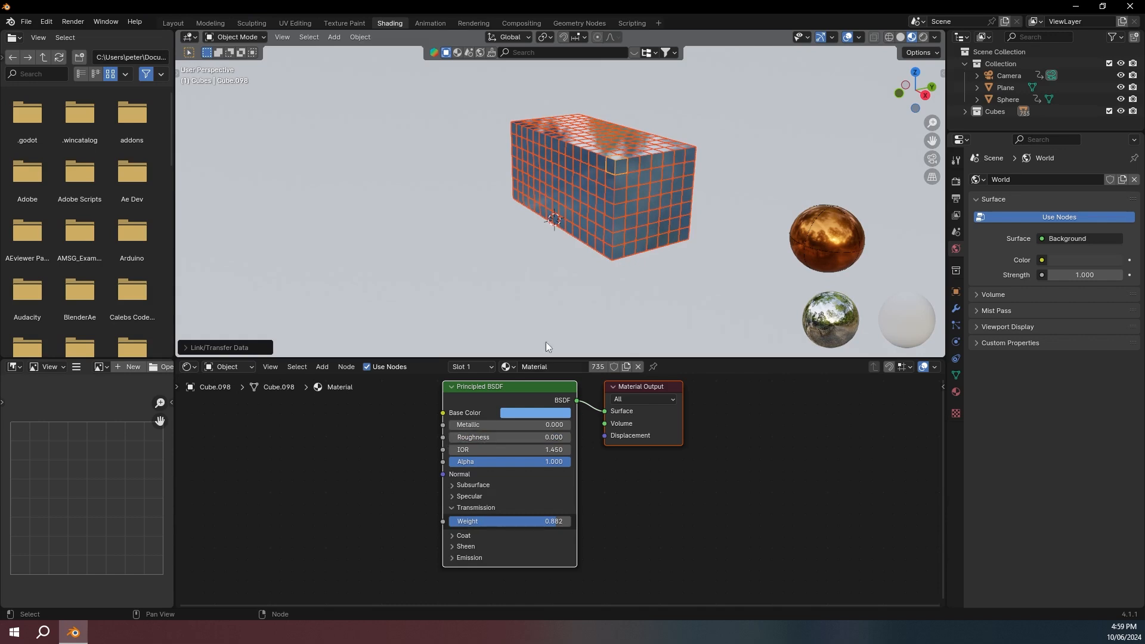
pyautogui.moveTo(546, 345); pyautogui.dragTo(571, 293, button='middle')
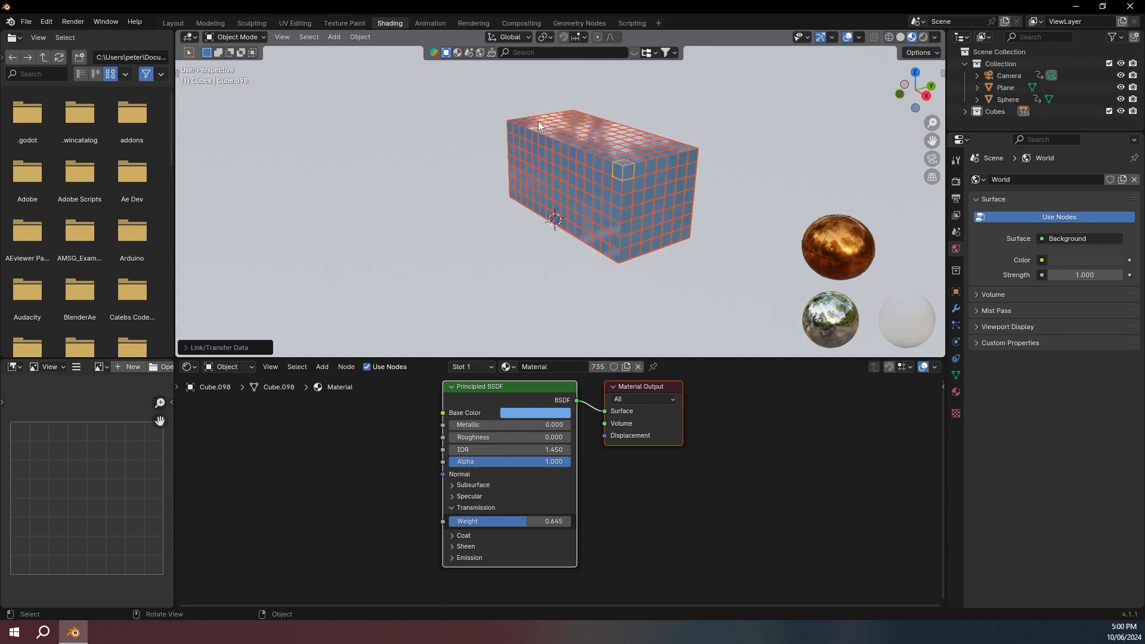
# - Show the Layout workspace's camera view in rendered shading and save the file
pyautogui.click(170, 24)
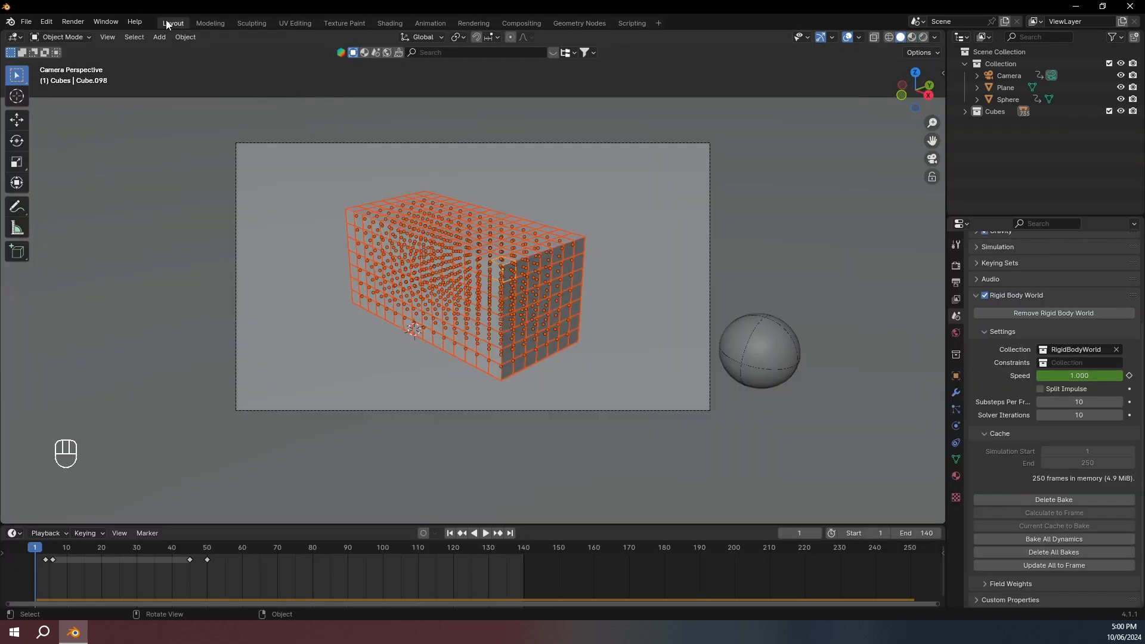
pyautogui.click(923, 37)
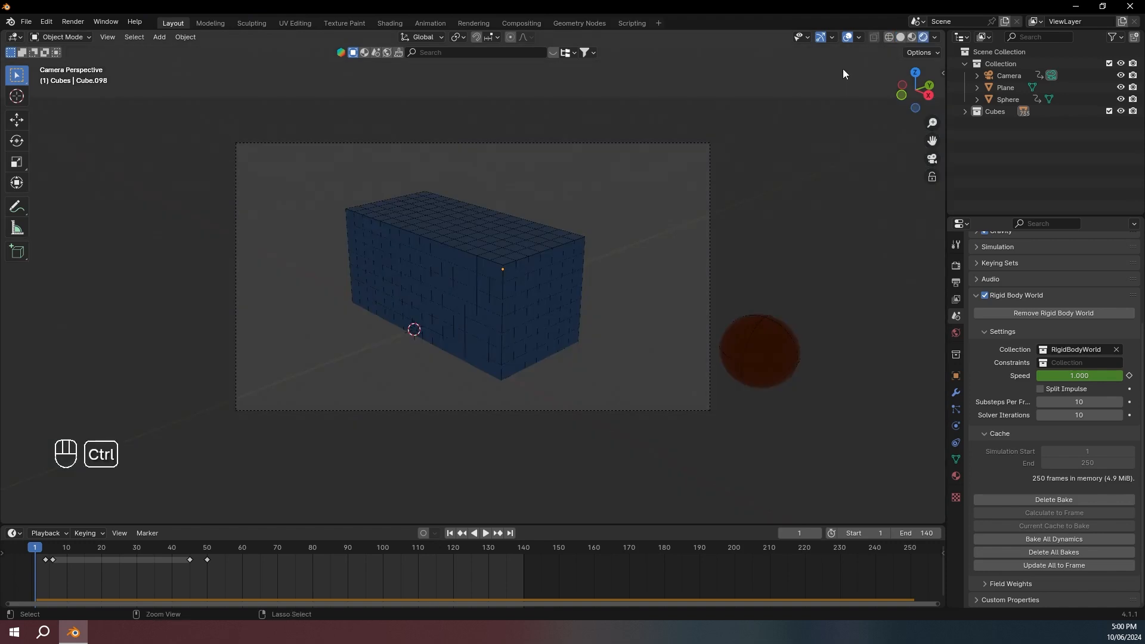
pyautogui.hotkey('ctrl', 's')
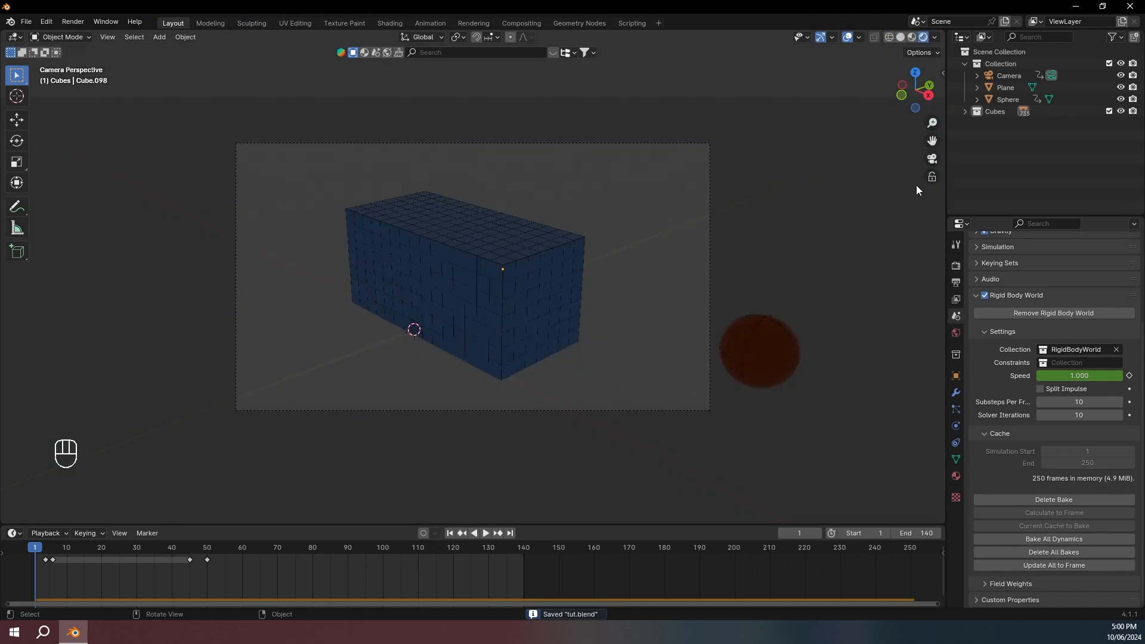
# - Set the render engine to Cycles on GPU Compute with 220 maximum render samples
pyautogui.click(957, 265)
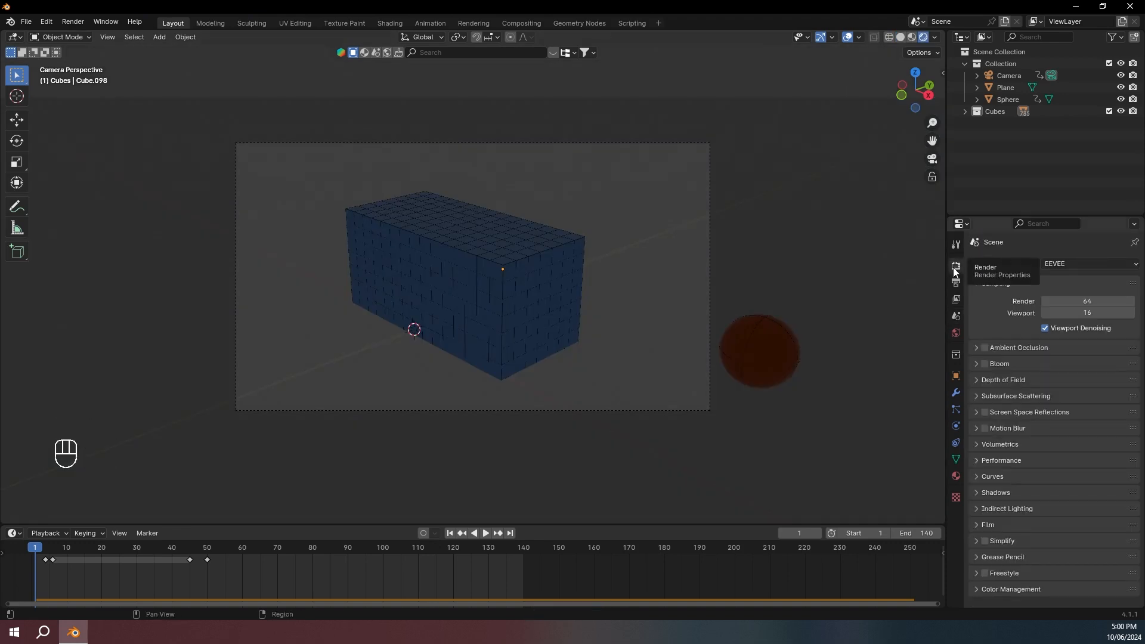
pyautogui.click(1067, 264)
pyautogui.click(1063, 302)
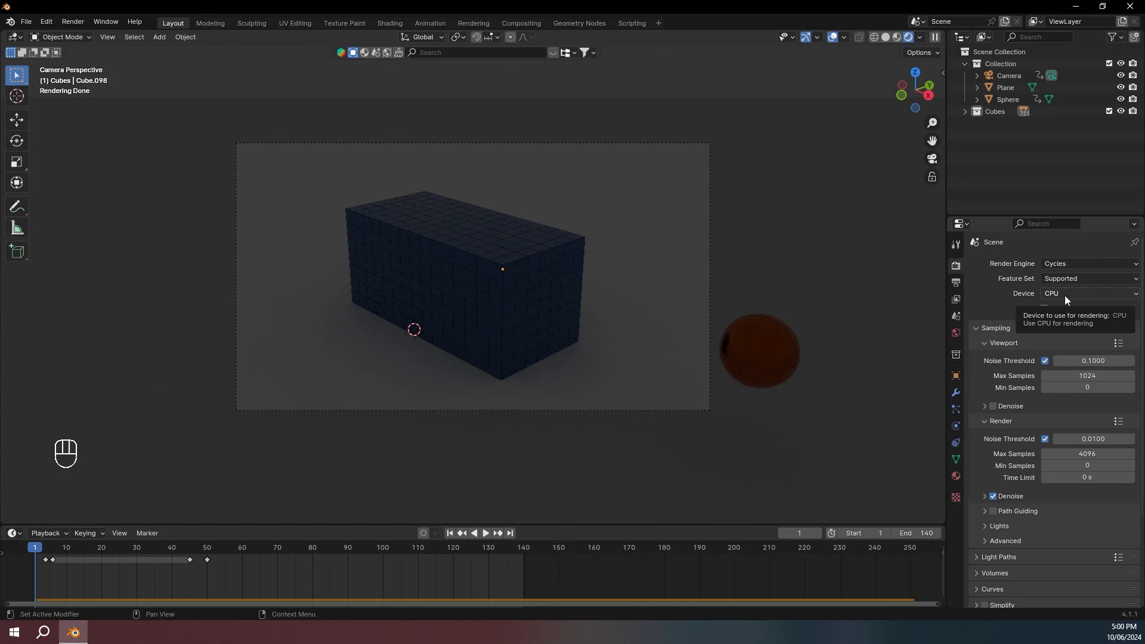
pyautogui.click(1066, 294)
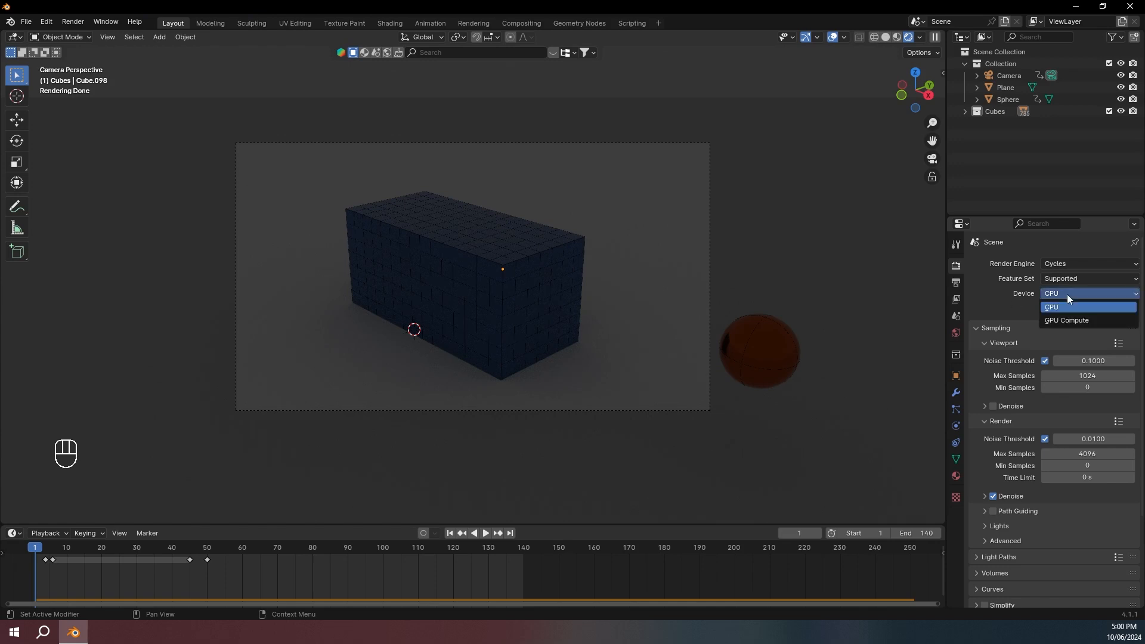
pyautogui.click(1069, 322)
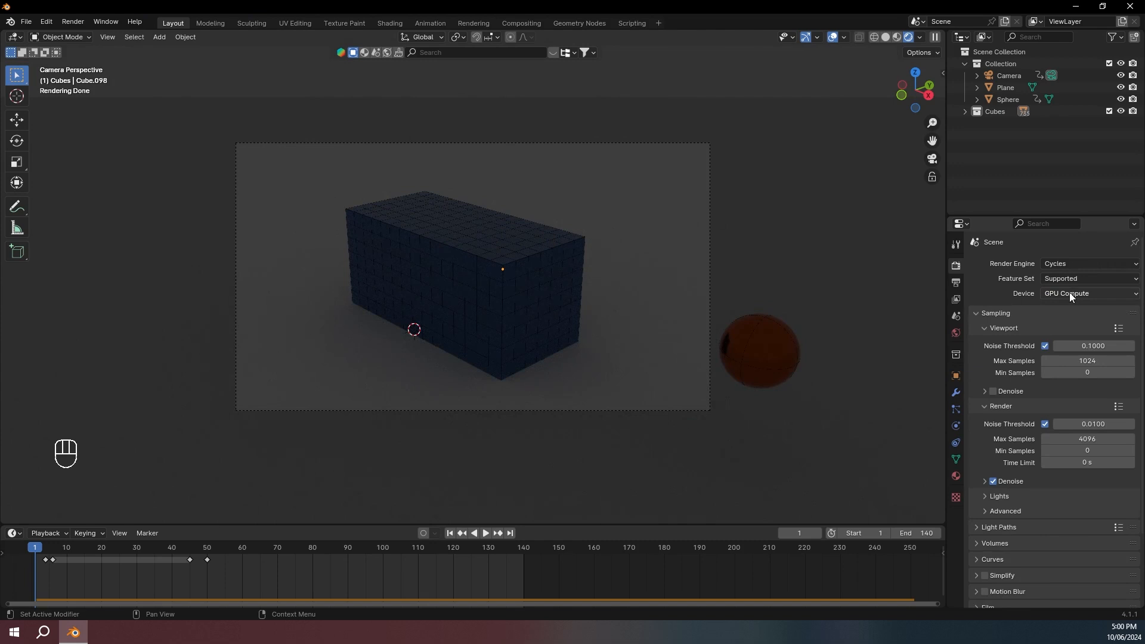
pyautogui.click(1084, 438)
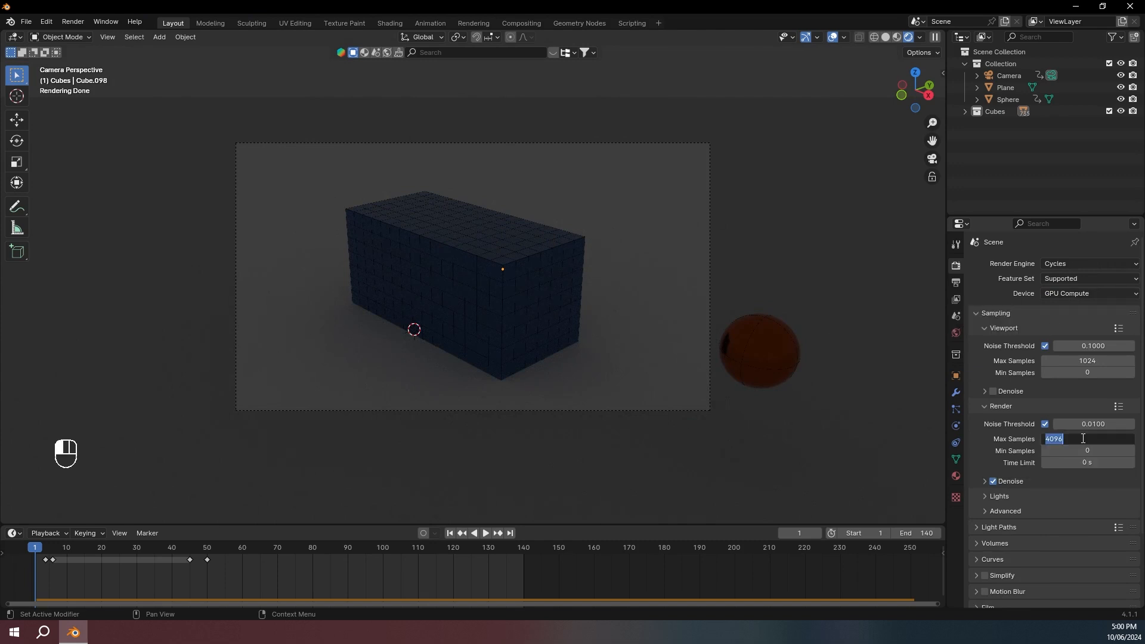
pyautogui.write('220')
pyautogui.press('Return')
# - Add an area light to the scene at the 3D cursor
pyautogui.moveTo(445, 298); pyautogui.dragTo(417, 208, button='middle')
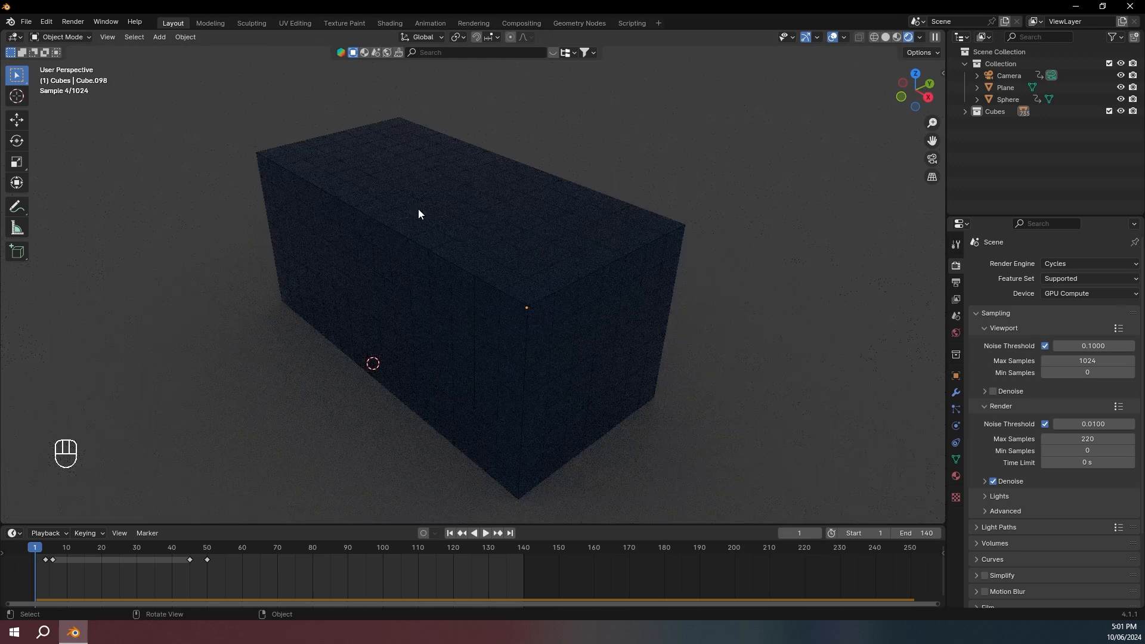
pyautogui.scroll(-4, 417, 210)
pyautogui.hotkey('shift', 'a')
pyautogui.moveTo(417, 210)
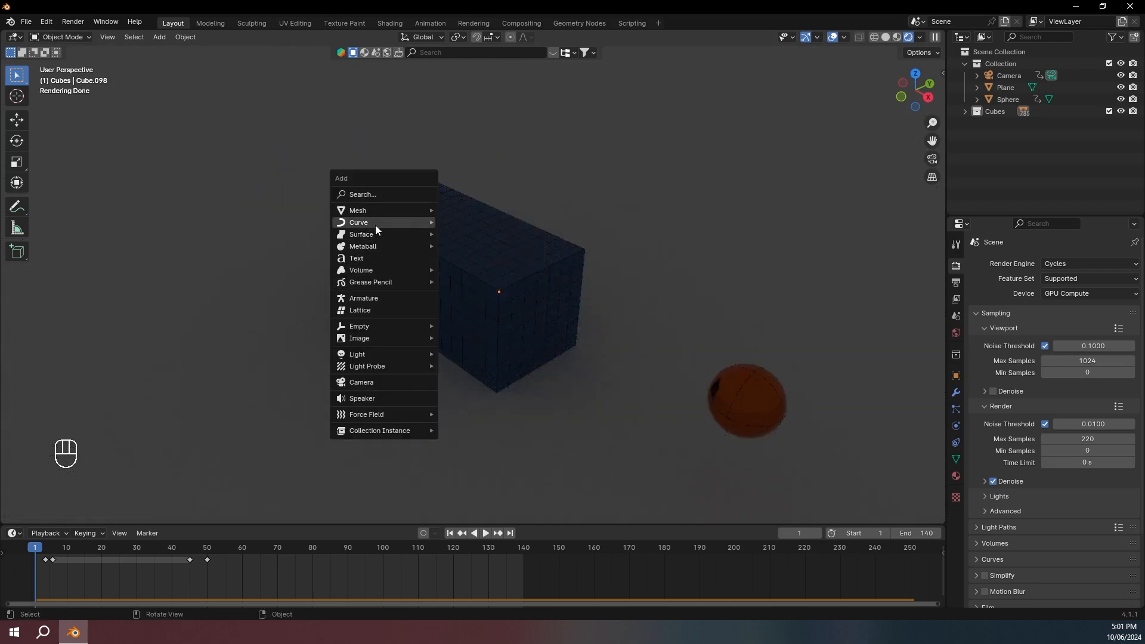
pyautogui.moveTo(388, 354)
pyautogui.click(497, 391)
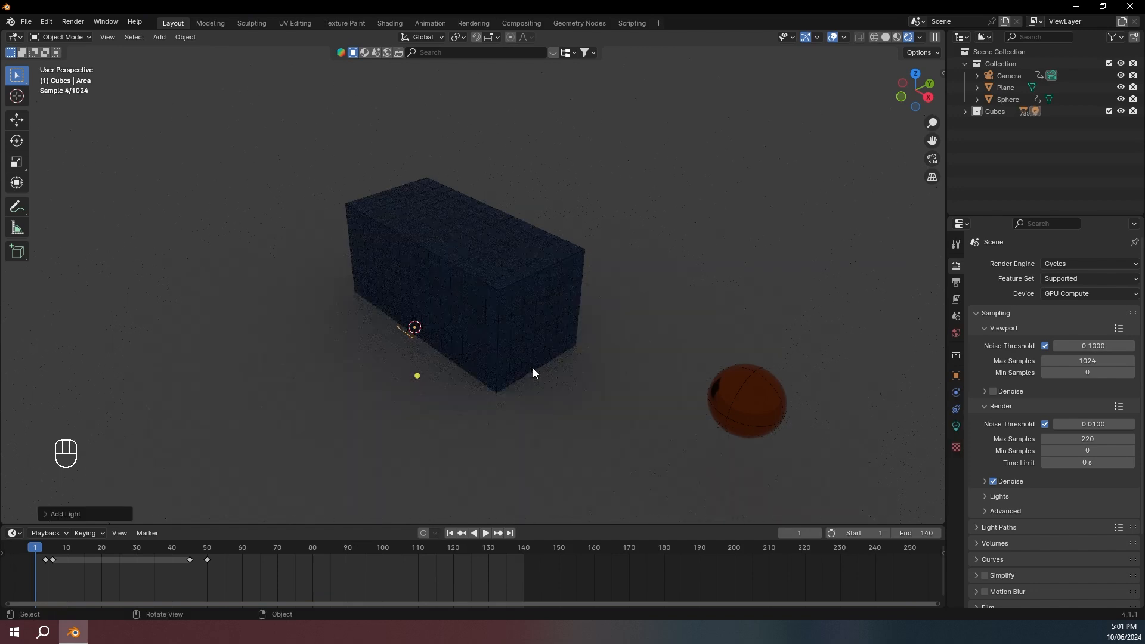
# - Raise the area light along the Z axis above the cube stack and scale it up
pyautogui.press('g')
pyautogui.press('z')
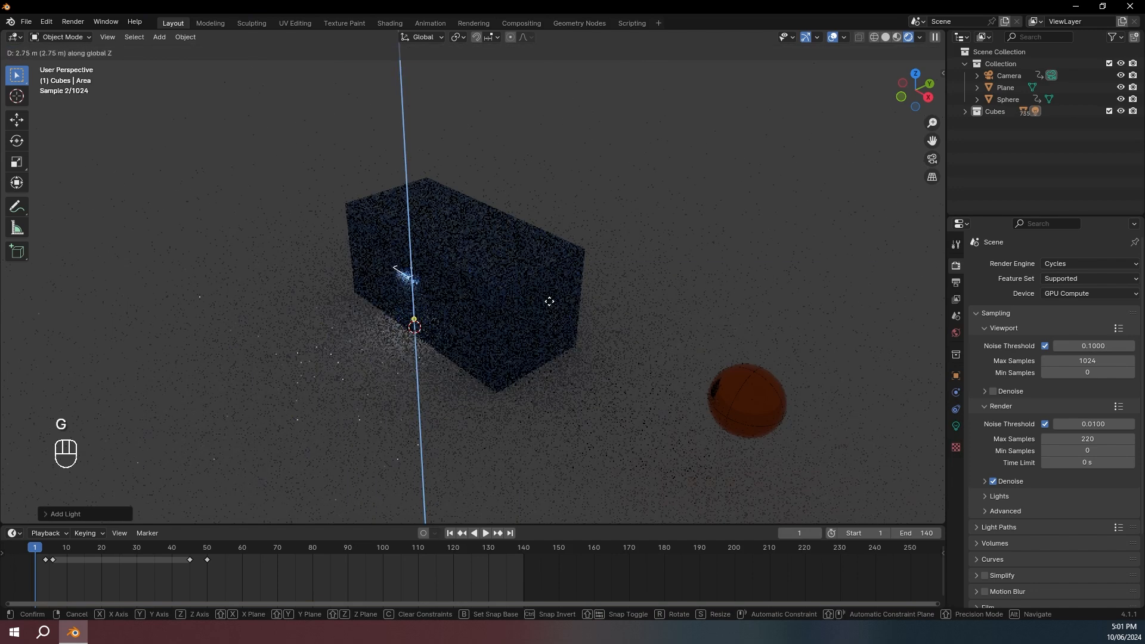
pyautogui.click(555, 200)
pyautogui.press('s')
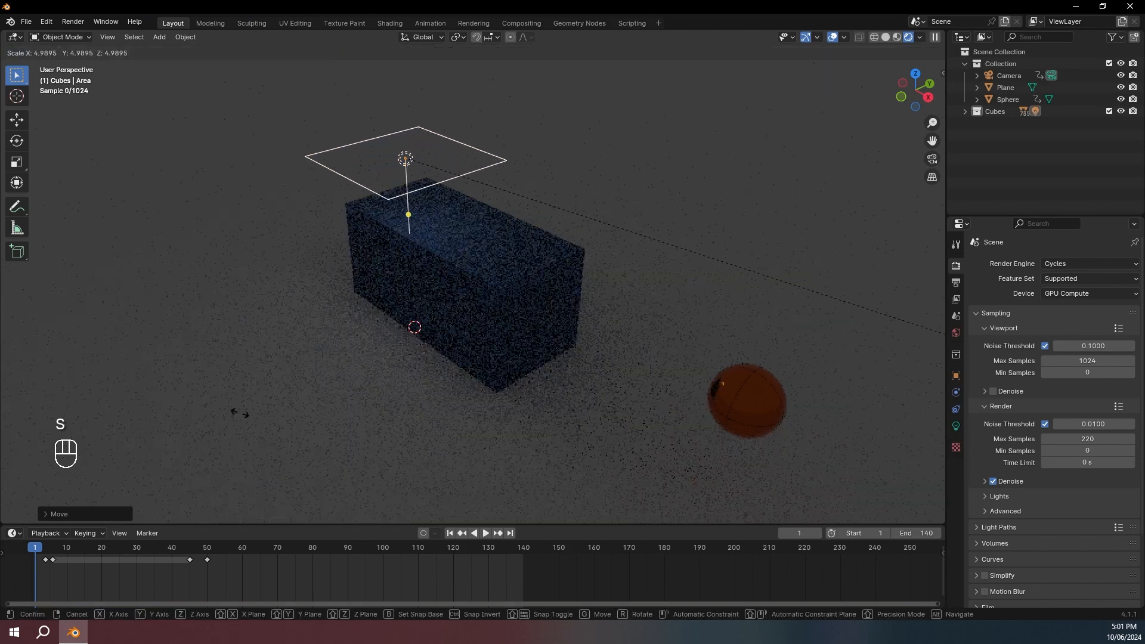
pyautogui.click(470, 485)
pyautogui.moveTo(580, 444); pyautogui.dragTo(521, 470, button='middle')
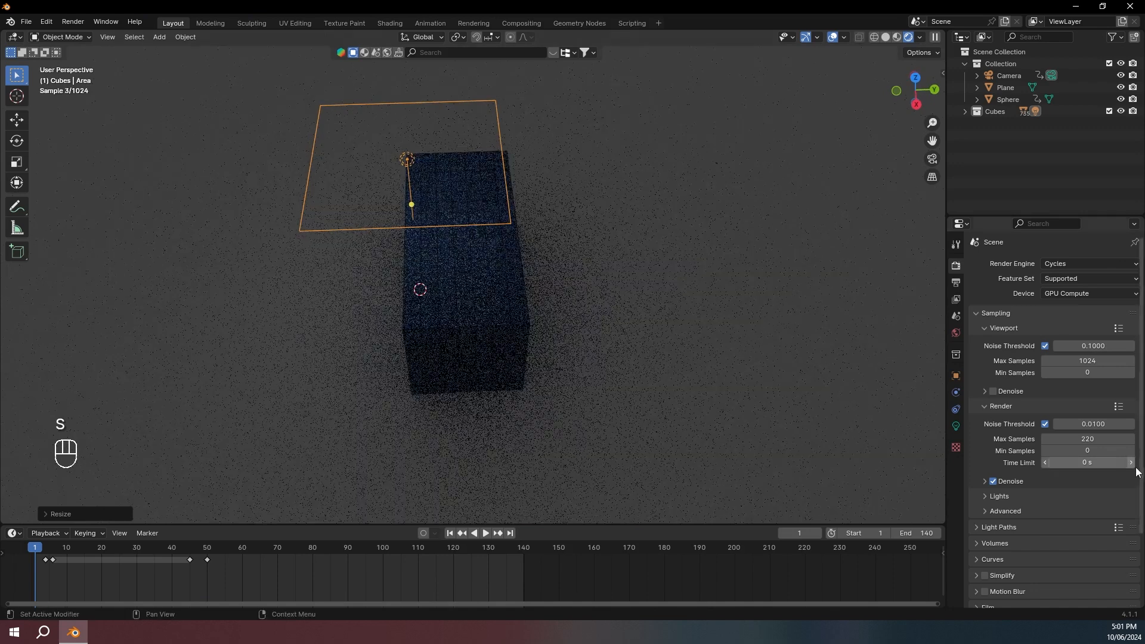
# - Set the area light's power first to 100 W and then to 1000 W
pyautogui.click(956, 426)
pyautogui.click(1091, 346)
pyautogui.write('100')
pyautogui.press('Return')
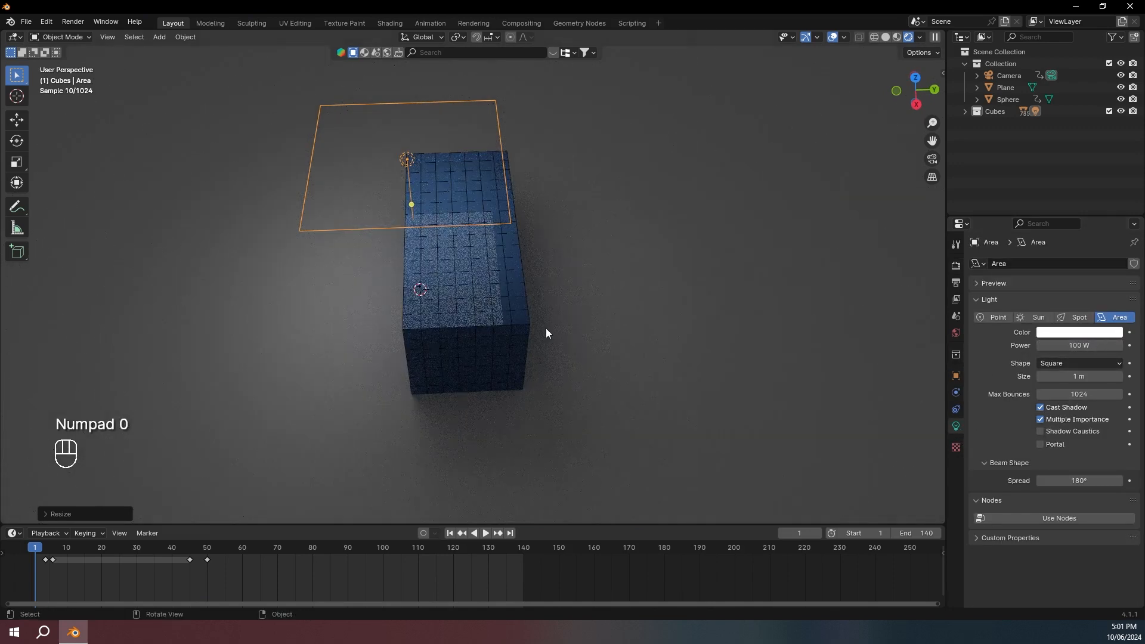
pyautogui.moveTo(545, 334); pyautogui.dragTo(588, 304, button='middle')
pyautogui.click(1065, 345)
pyautogui.click(1053, 346)
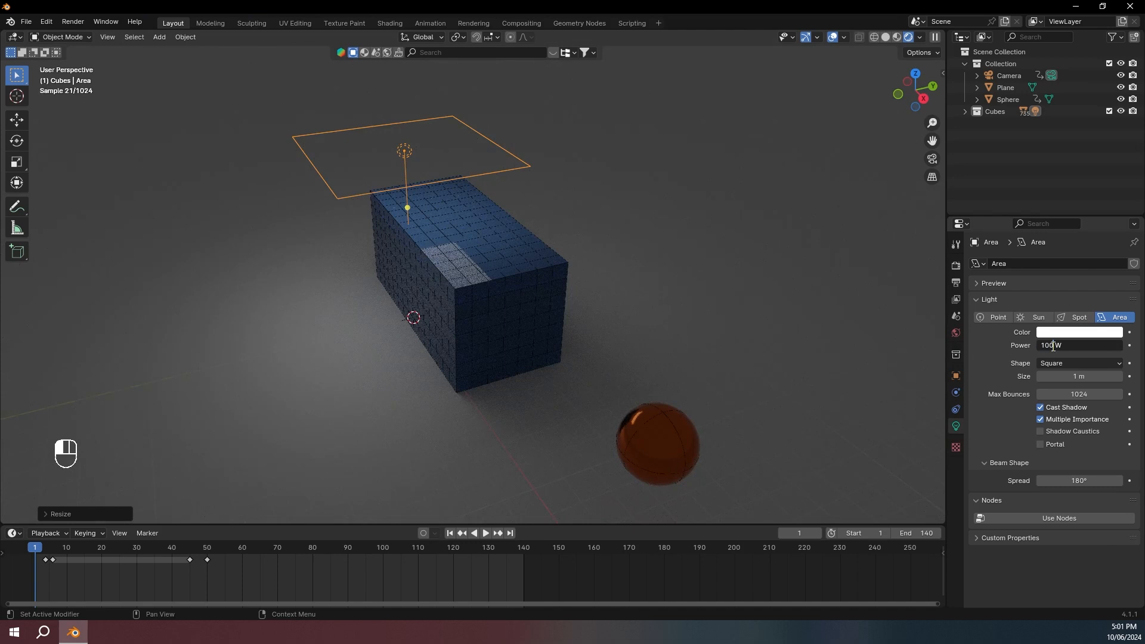
pyautogui.write('0')
pyautogui.press('Return')
# - Reposition the area light higher over the middle of the cube stack and enlarge it beyond the stack's footprint
pyautogui.moveTo(496, 309); pyautogui.dragTo(551, 308, button='middle')
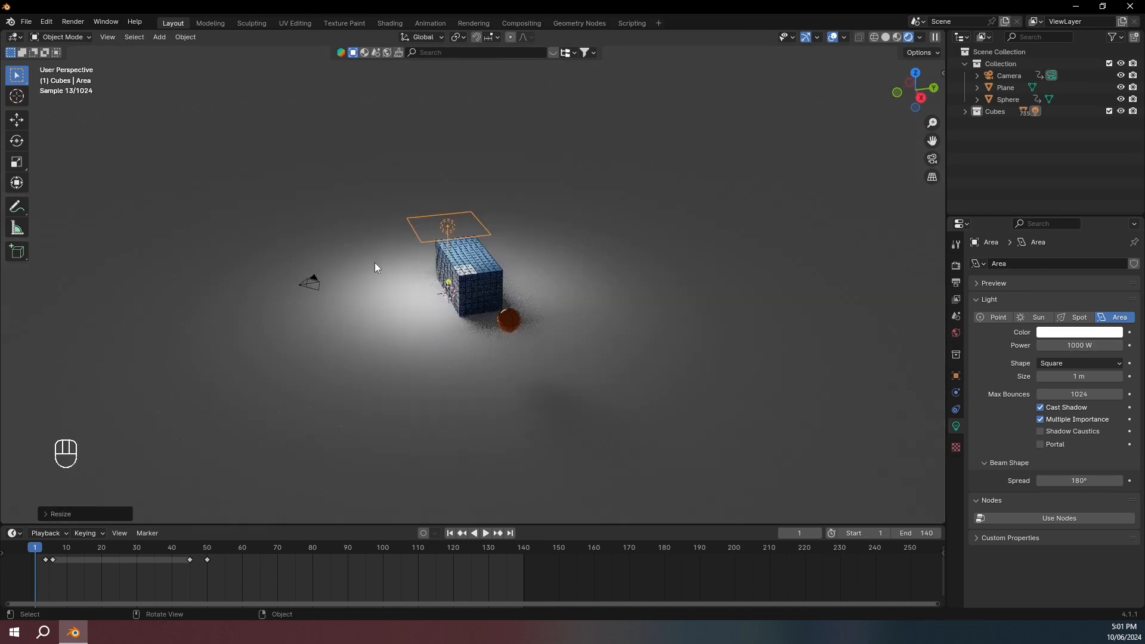
pyautogui.press('g')
pyautogui.click(479, 303)
pyautogui.moveTo(480, 303); pyautogui.dragTo(547, 301, button='middle')
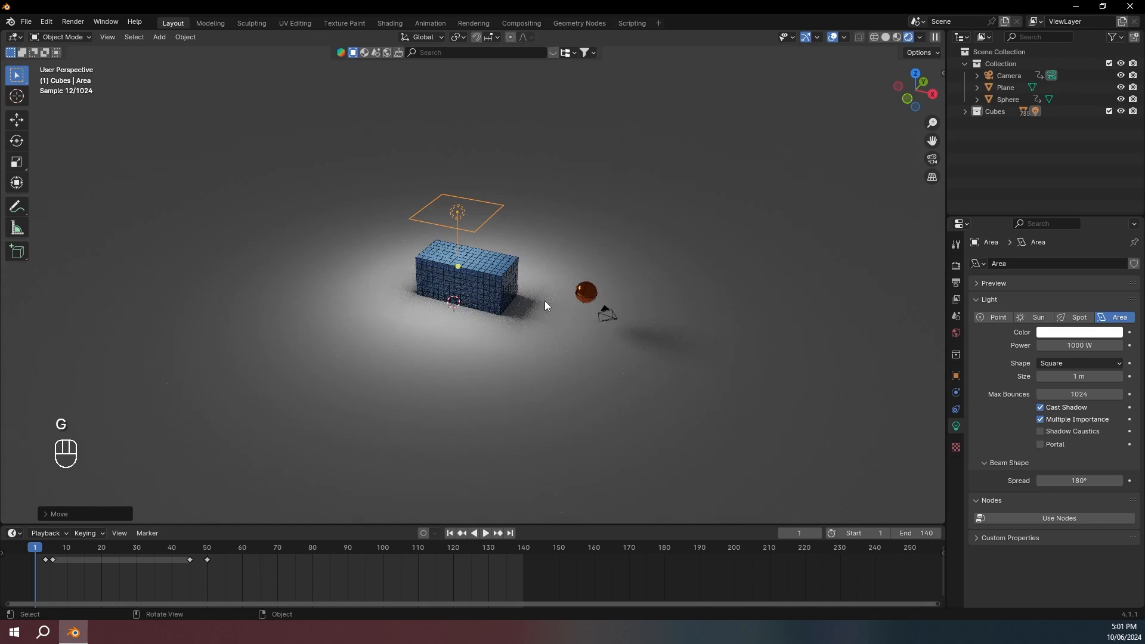
pyautogui.press('s')
pyautogui.click(677, 320)
pyautogui.press('g')
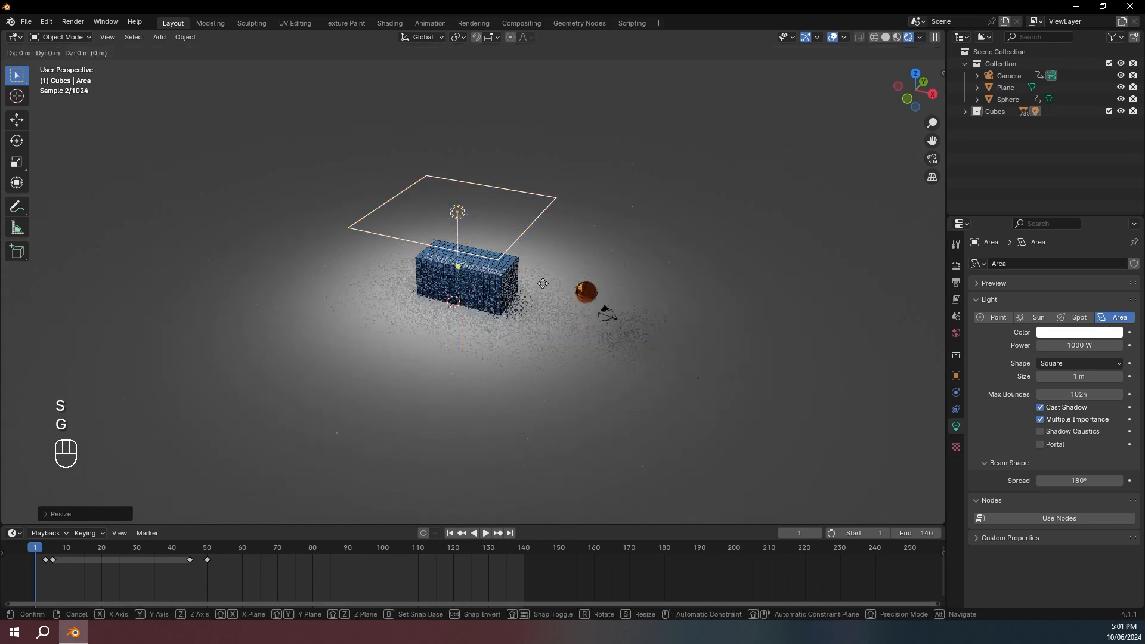
pyautogui.click(549, 256)
pyautogui.moveTo(549, 257); pyautogui.dragTo(483, 281, button='middle')
# - Return to the camera view and set the area light's power to 3000 W
pyautogui.press('KP_0')
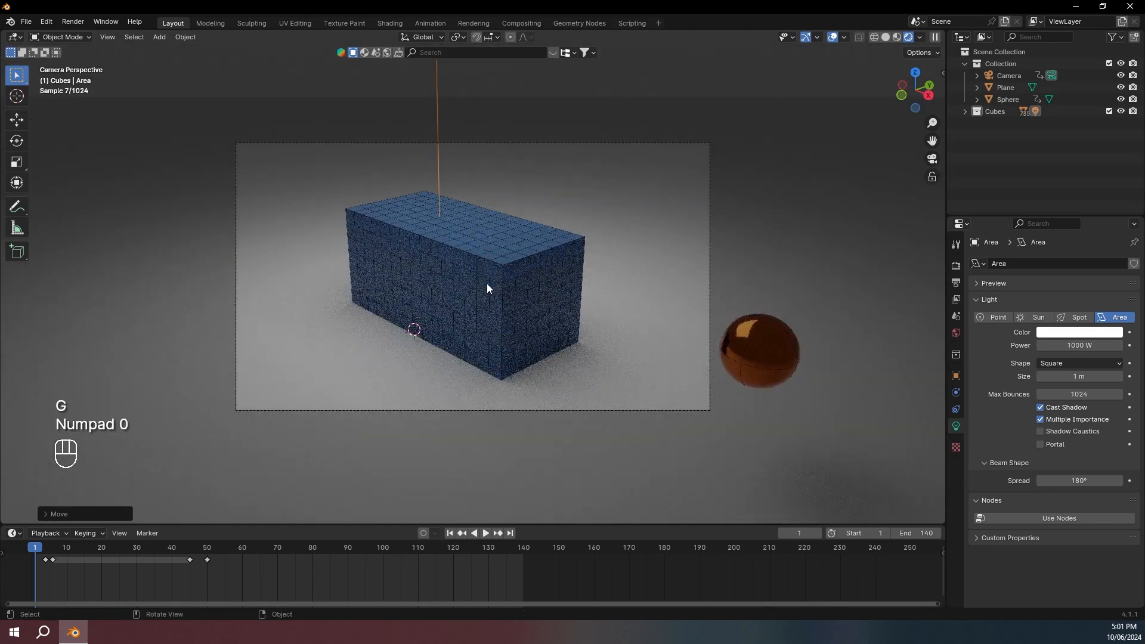
pyautogui.click(1045, 346)
pyautogui.click(1044, 347)
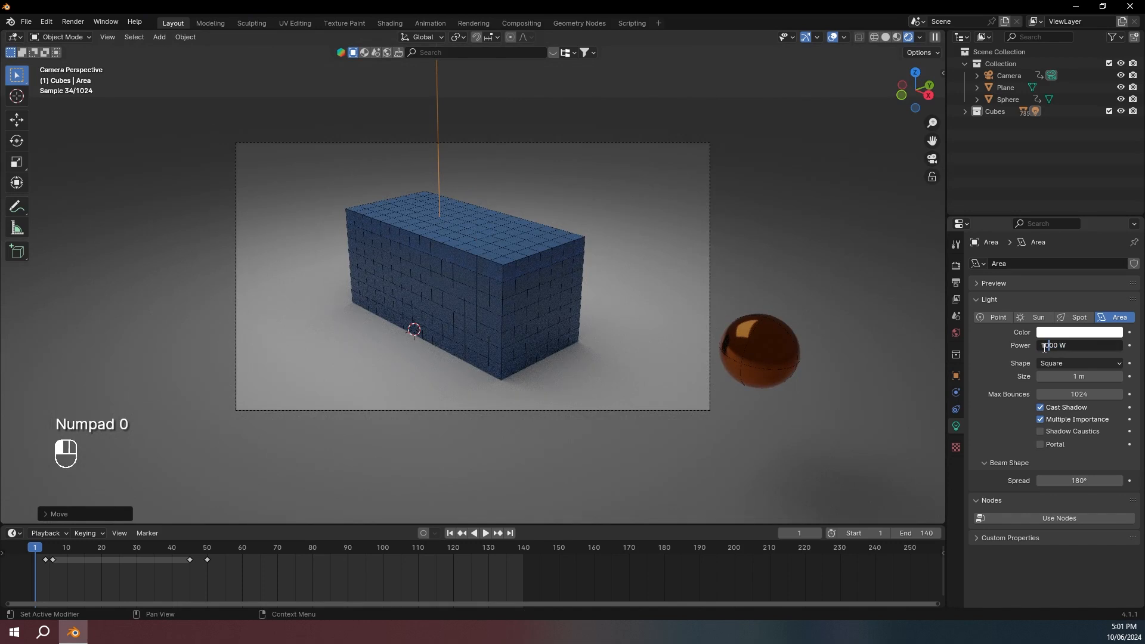
pyautogui.press('BackSpace')
pyautogui.write('3')
pyautogui.press('Return')
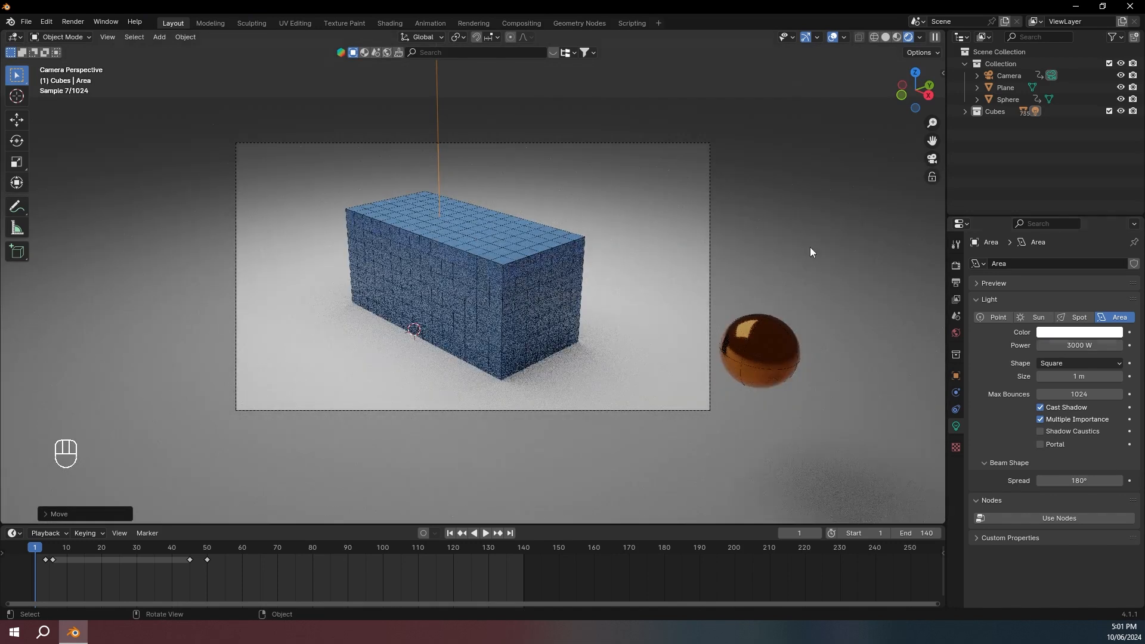
# - Deselect the light and set the world background color to black
pyautogui.click(645, 150)
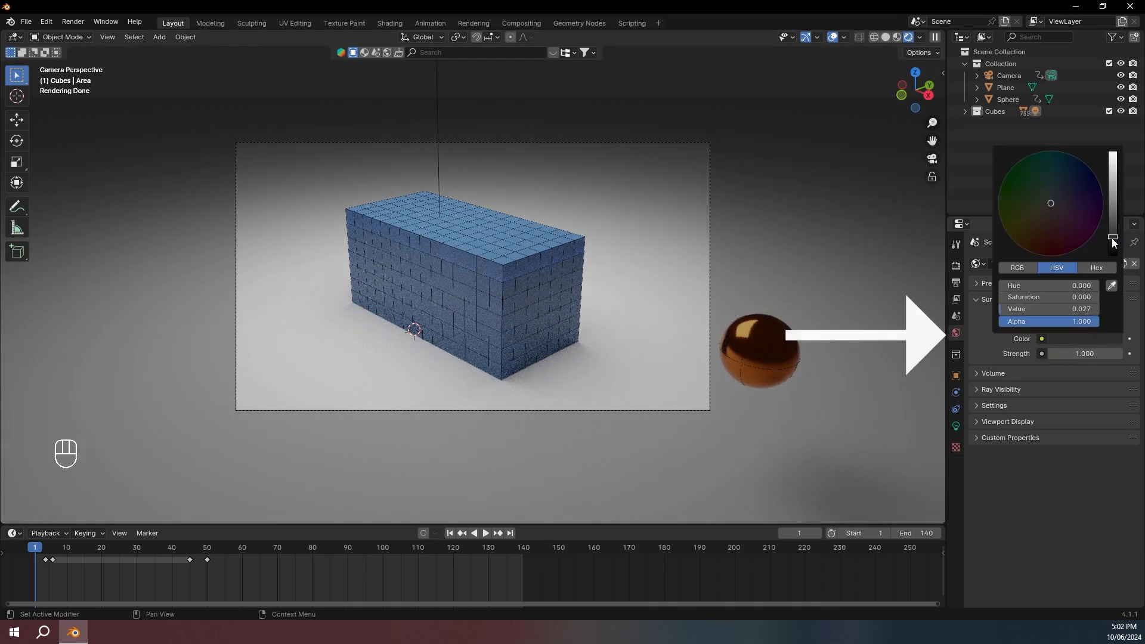
pyautogui.moveTo(1113, 239); pyautogui.dragTo(1112, 256)
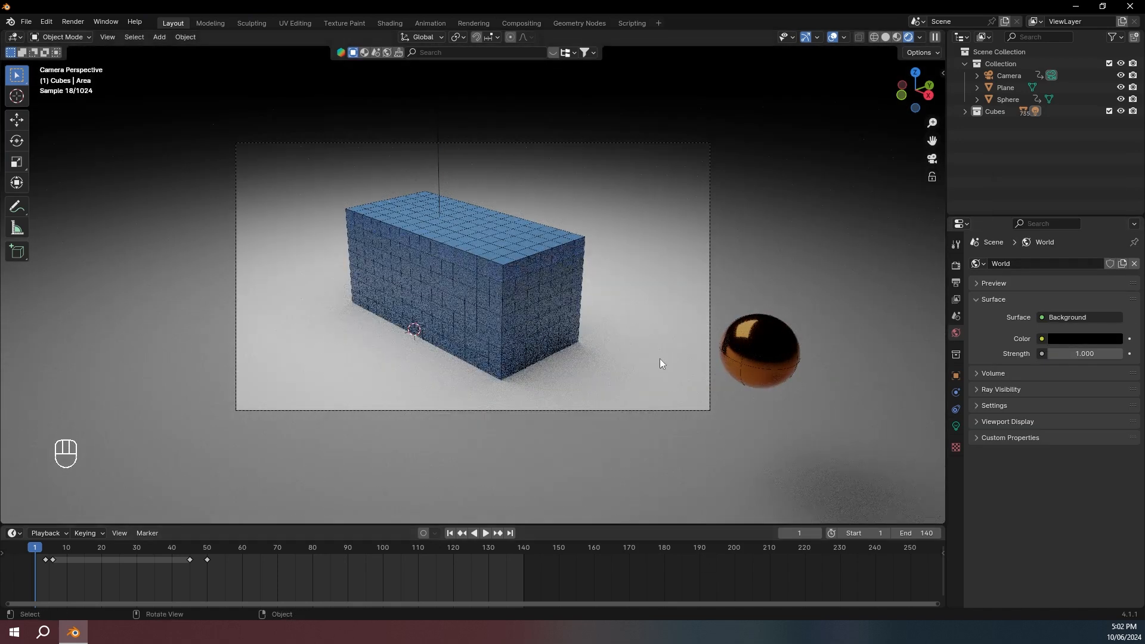
# - Play the animation up to frame 26 and hide the viewport overlays
pyautogui.press('space')
pyautogui.press('space')
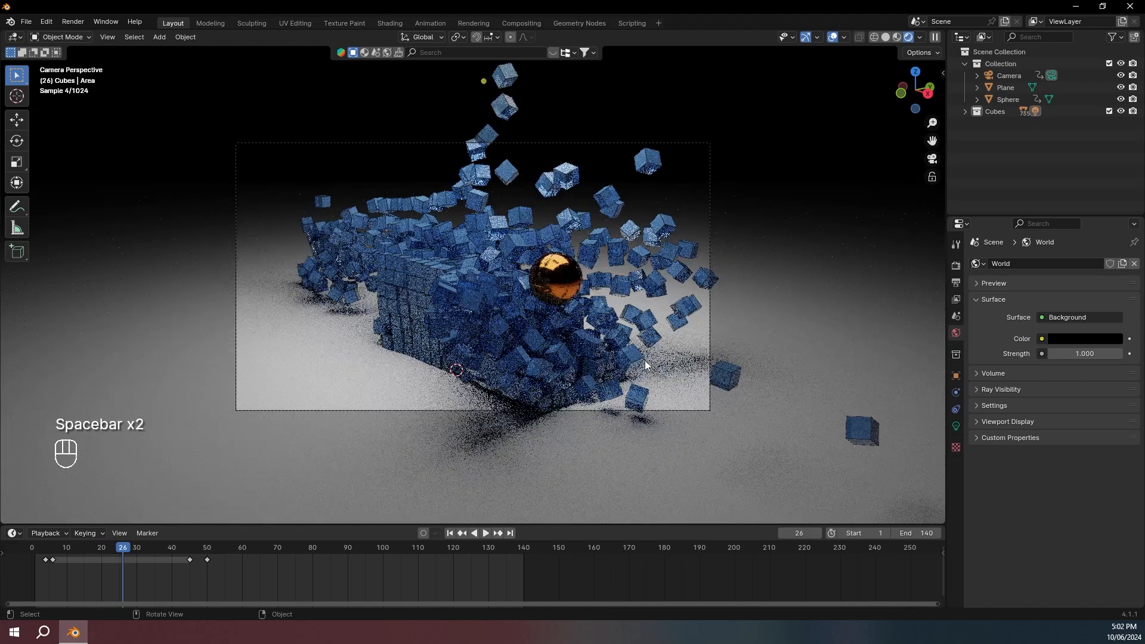
pyautogui.click(833, 39)
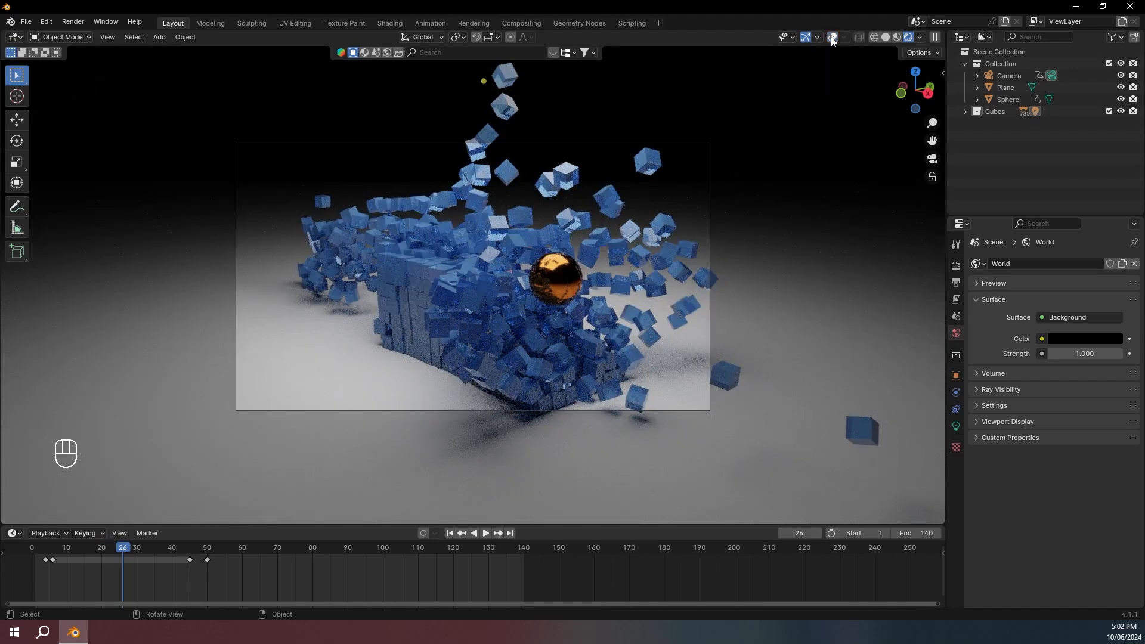
# - Play the animation in a closer view of the collision, and return to the camera view at the first frame
pyautogui.moveTo(524, 261); pyautogui.dragTo(528, 264, button='middle')
pyautogui.scroll(4, 528, 263)
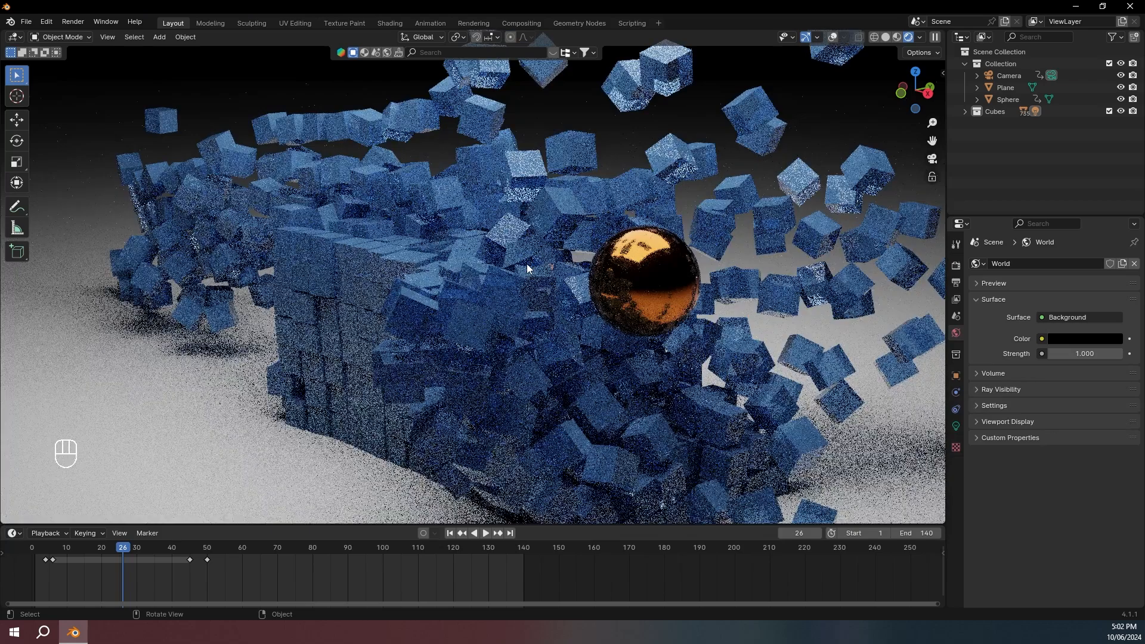
pyautogui.press('space')
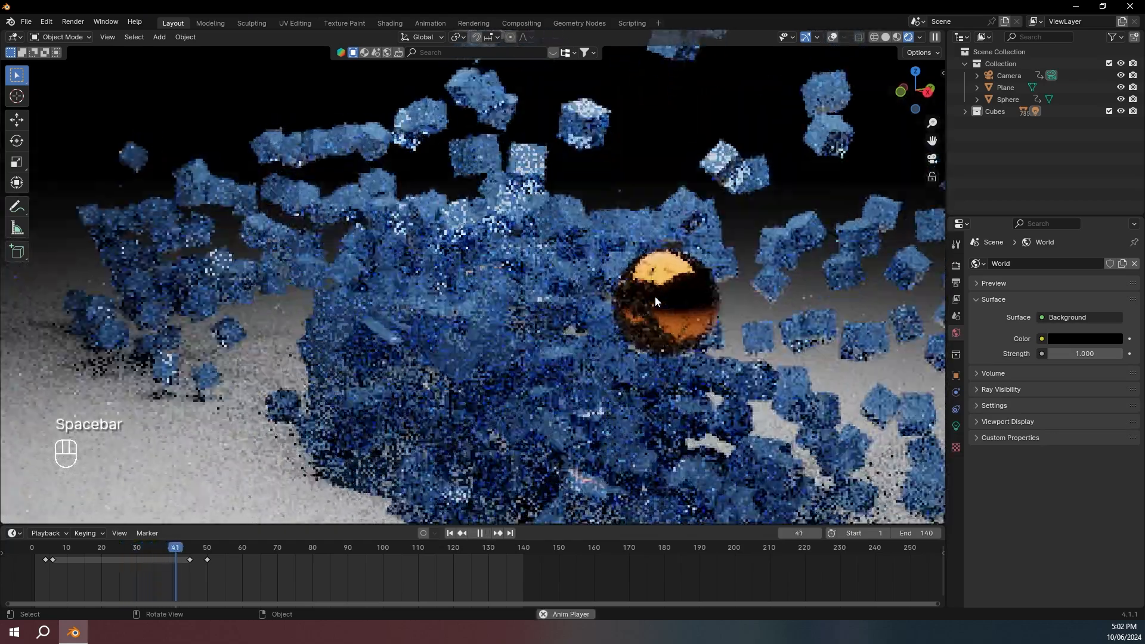
pyautogui.press('space')
pyautogui.press('KP_0')
pyautogui.hotkey('shift', 'Left')
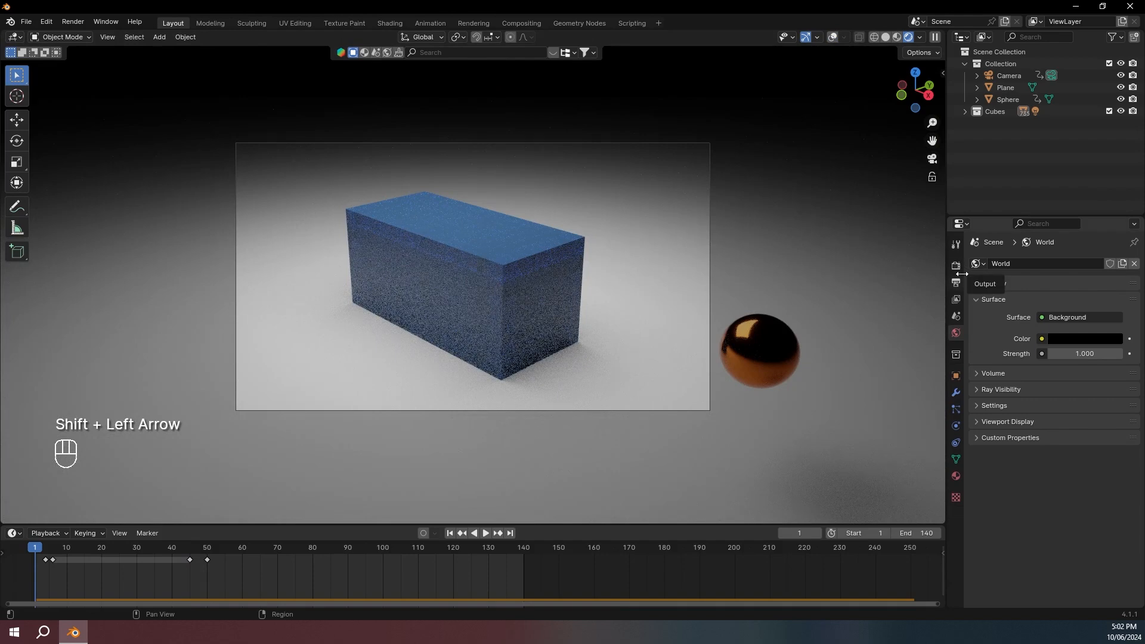
# - Play the animation through the camera and examine the scattered cubes in the distance near frames 120 to 138
pyautogui.press('space')
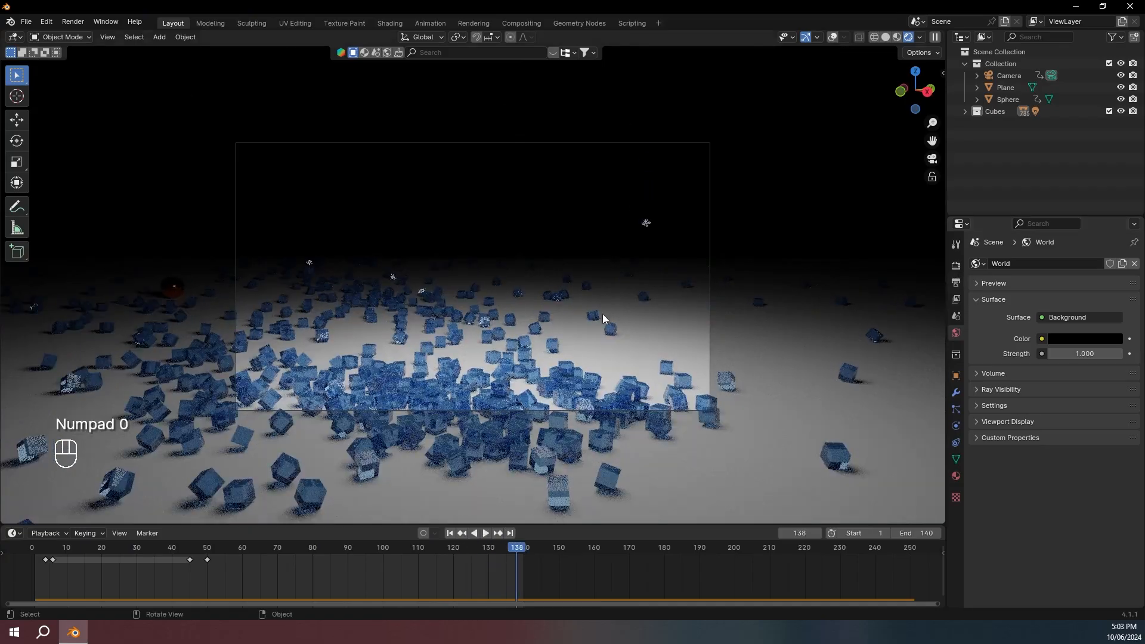
pyautogui.scroll(5, 553, 272)
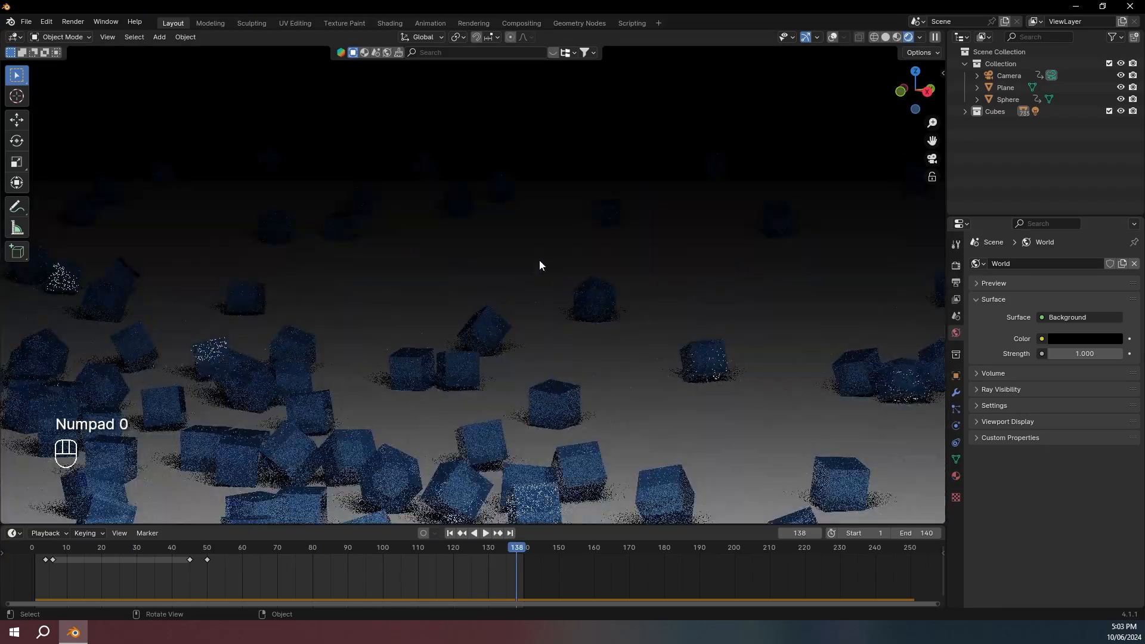
pyautogui.press('space')
pyautogui.press('space')
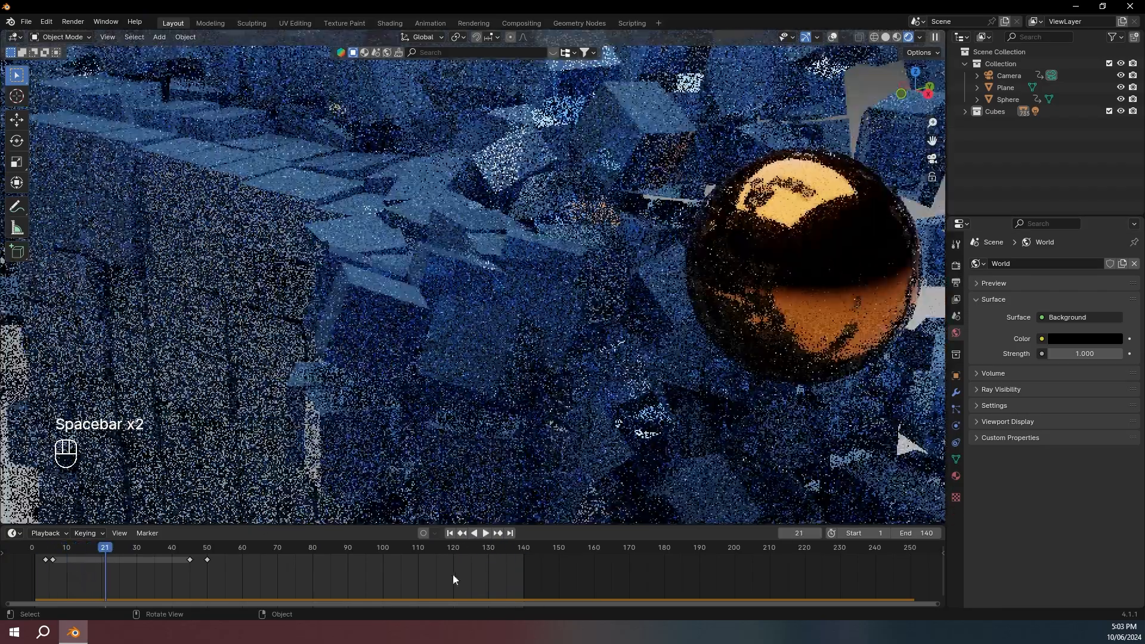
pyautogui.click(456, 551)
pyautogui.press('space')
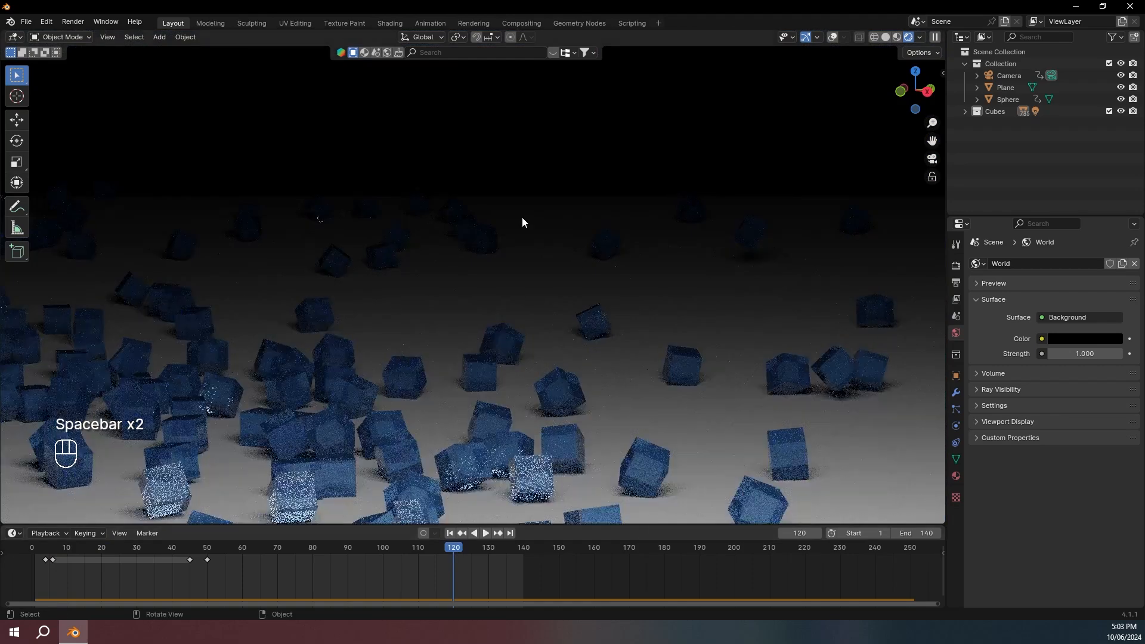
pyautogui.press('space')
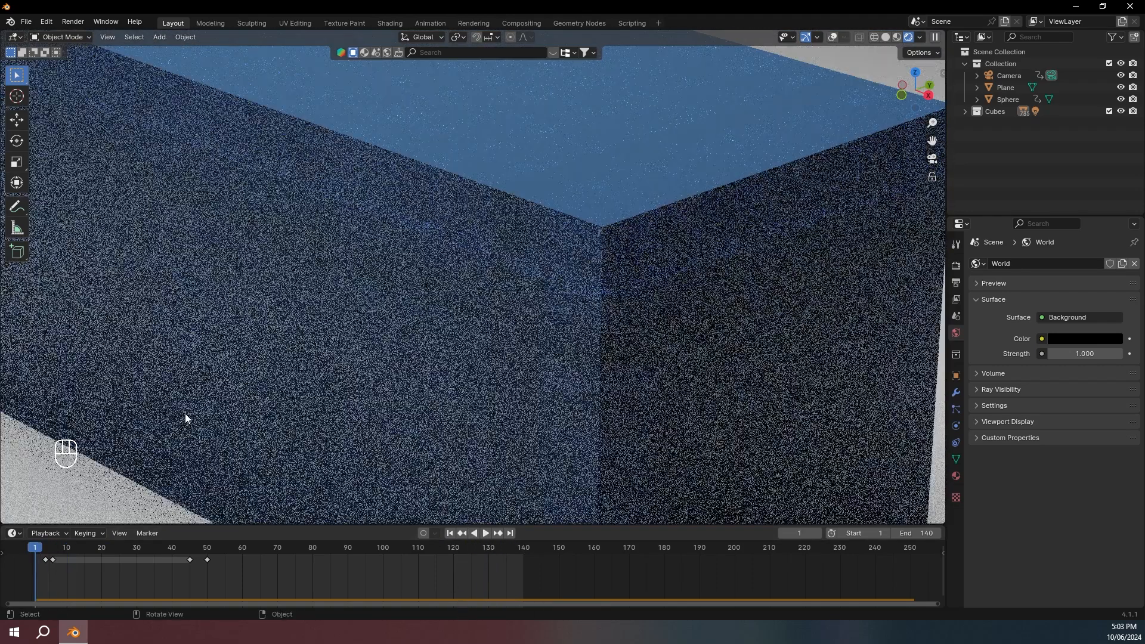
pyautogui.scroll(-6, 185, 413)
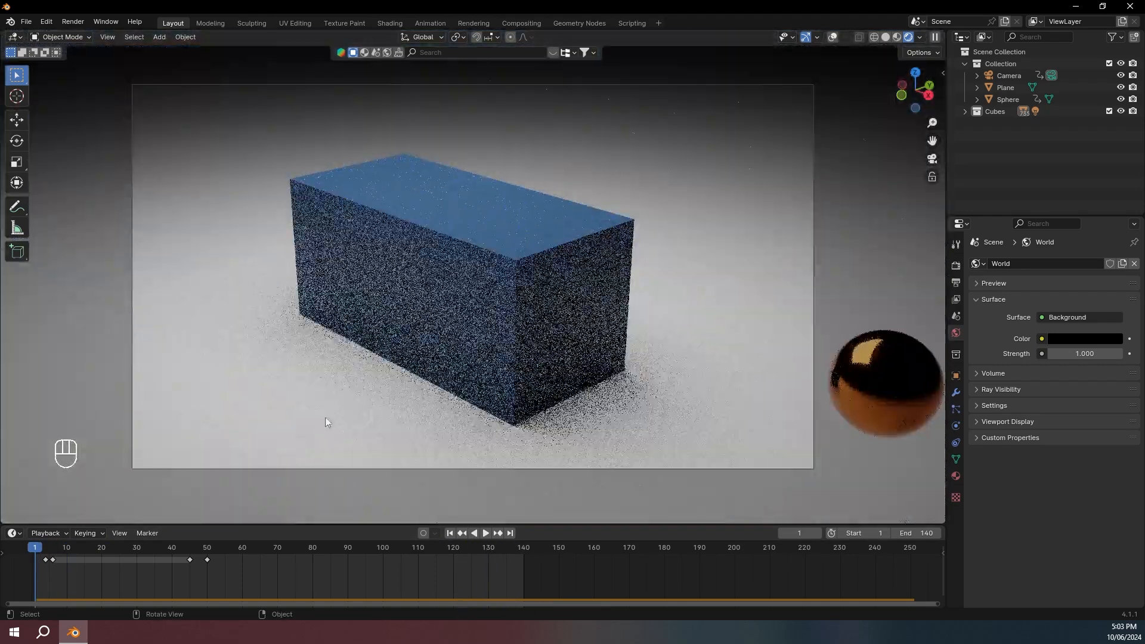
# - Set the camera's clip end to 1002000 m and replay the animation, stopping at frame 21
pyautogui.click(1012, 80)
pyautogui.click(956, 426)
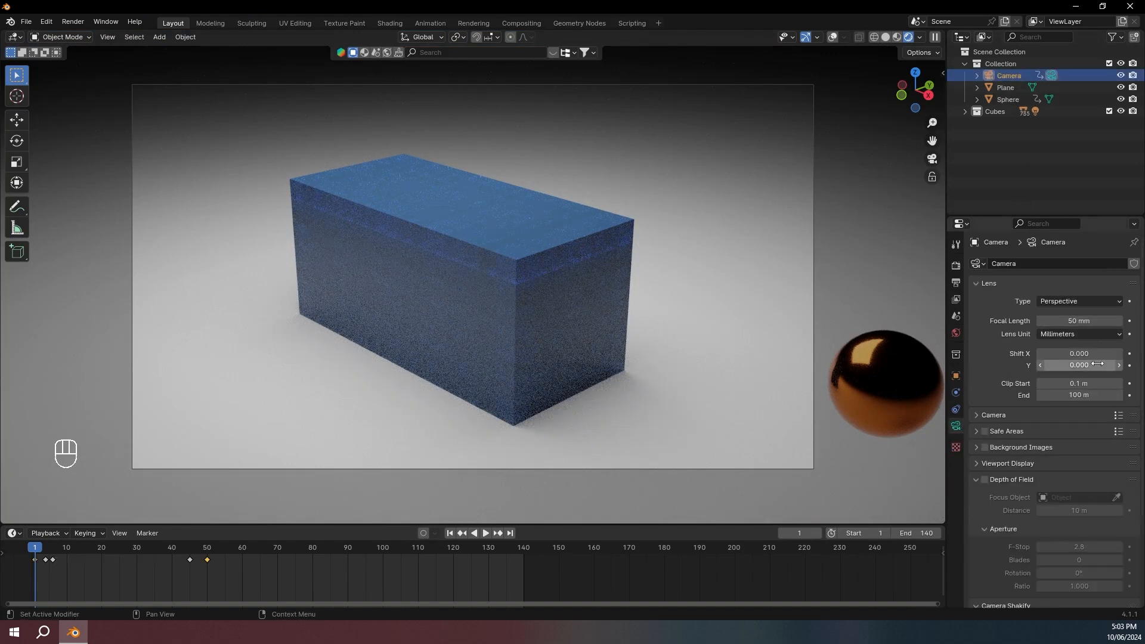
pyautogui.click(1051, 398)
pyautogui.click(1053, 400)
pyautogui.write('2')
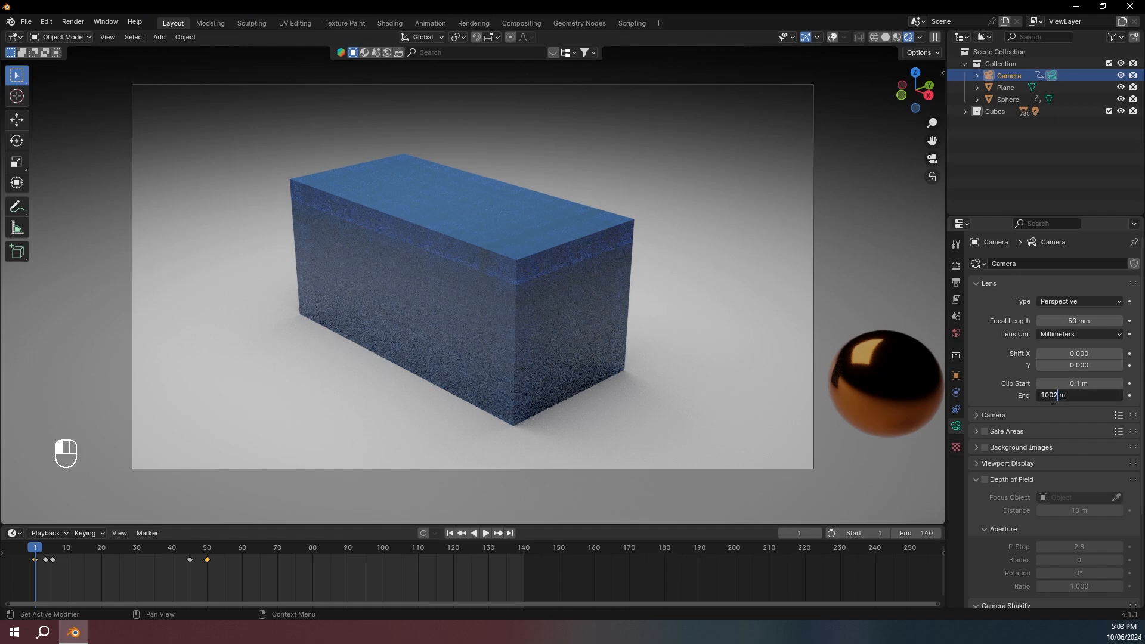
pyautogui.write('000')
pyautogui.press('Return')
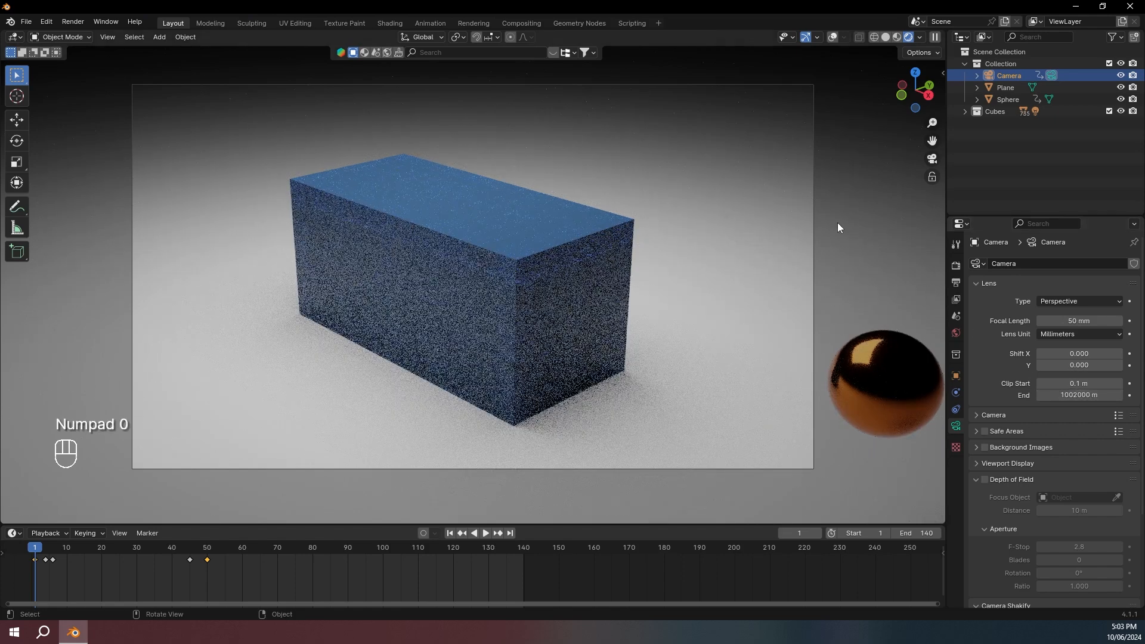
pyautogui.press('space')
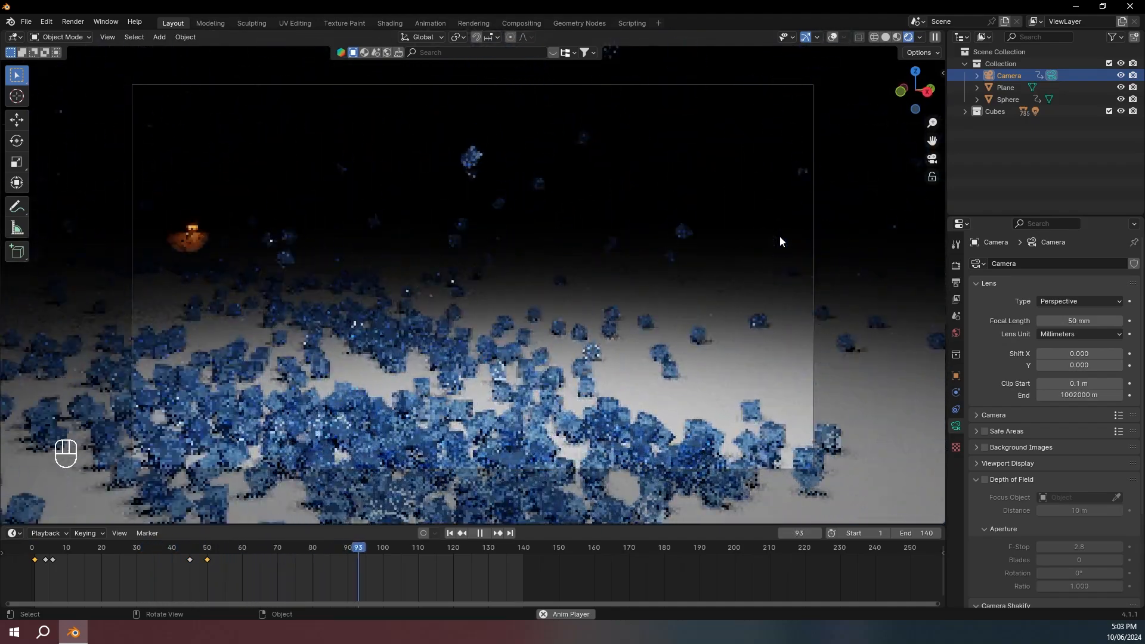
pyautogui.press('space')
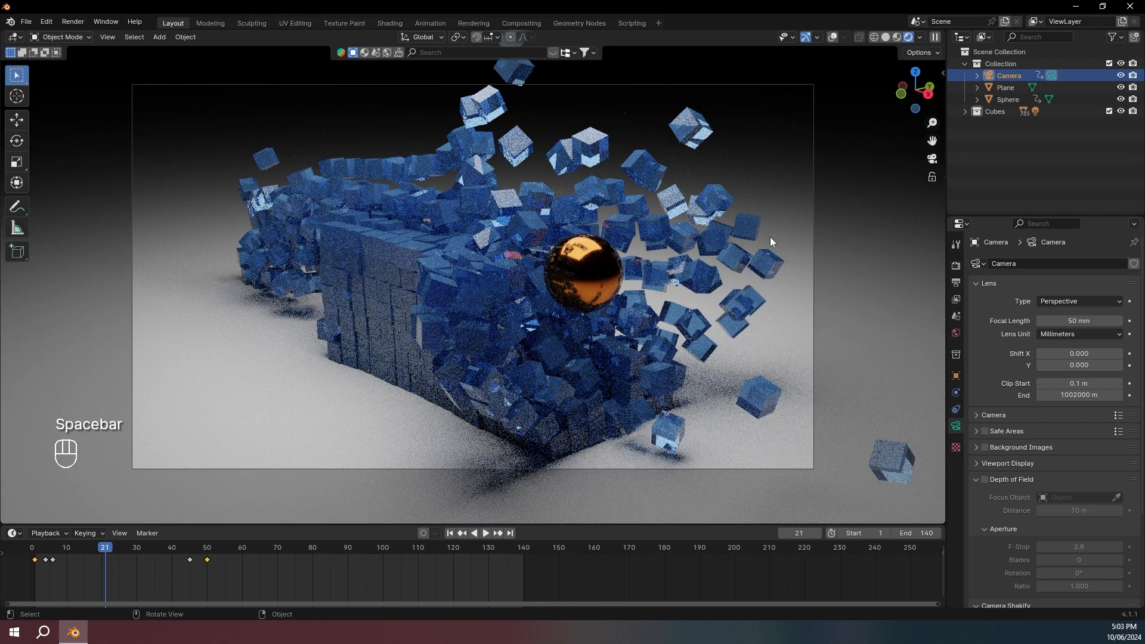
# - Try the High Contrast look in the scene's color management, and set the look to Very High Contrast
pyautogui.click(957, 265)
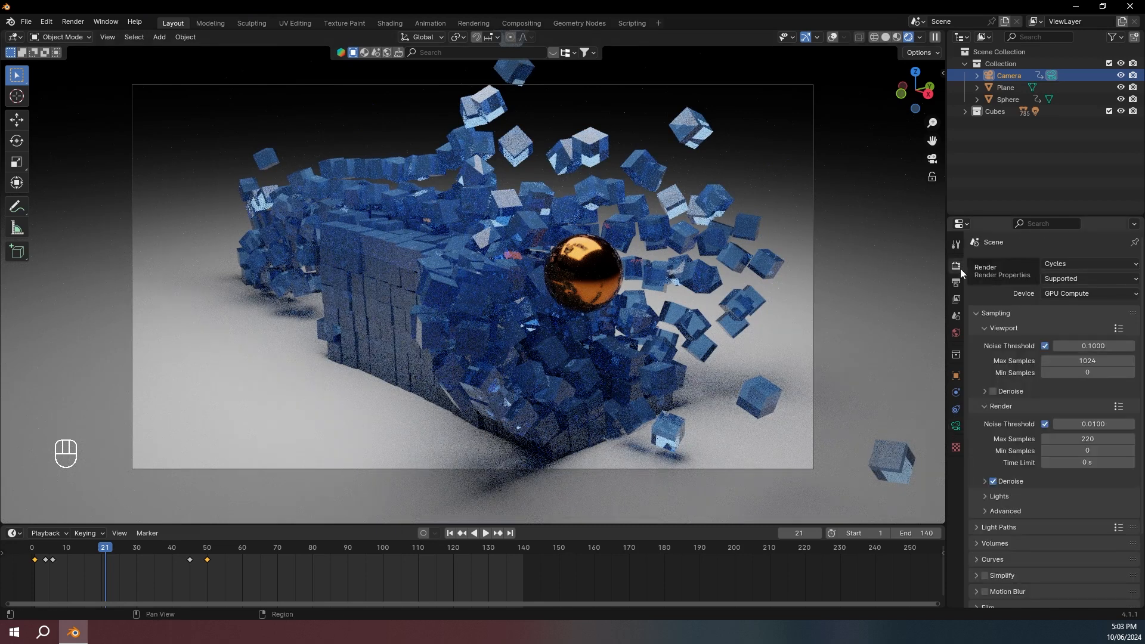
pyautogui.click(998, 313)
pyautogui.click(1008, 490)
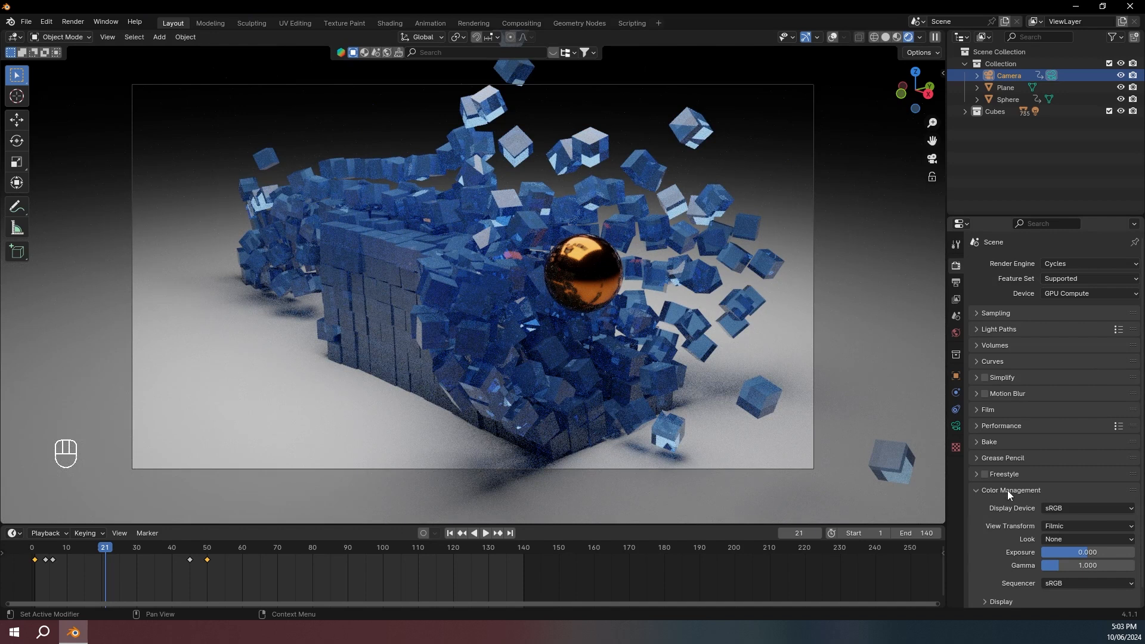
pyautogui.scroll(-1, 1008, 490)
pyautogui.click(1070, 523)
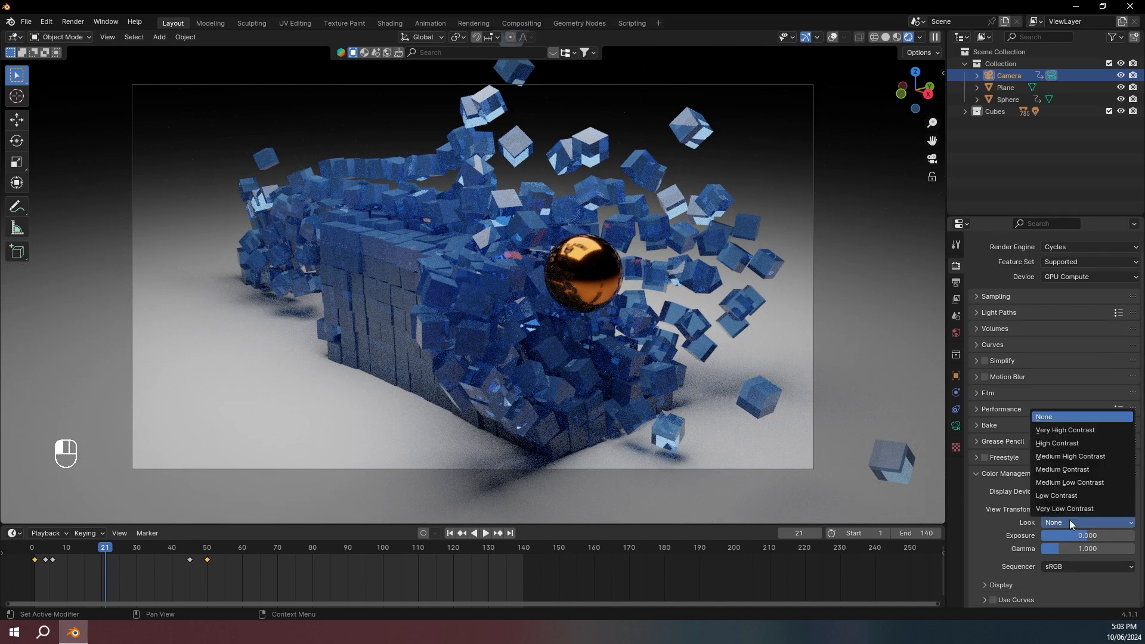
pyautogui.click(1074, 443)
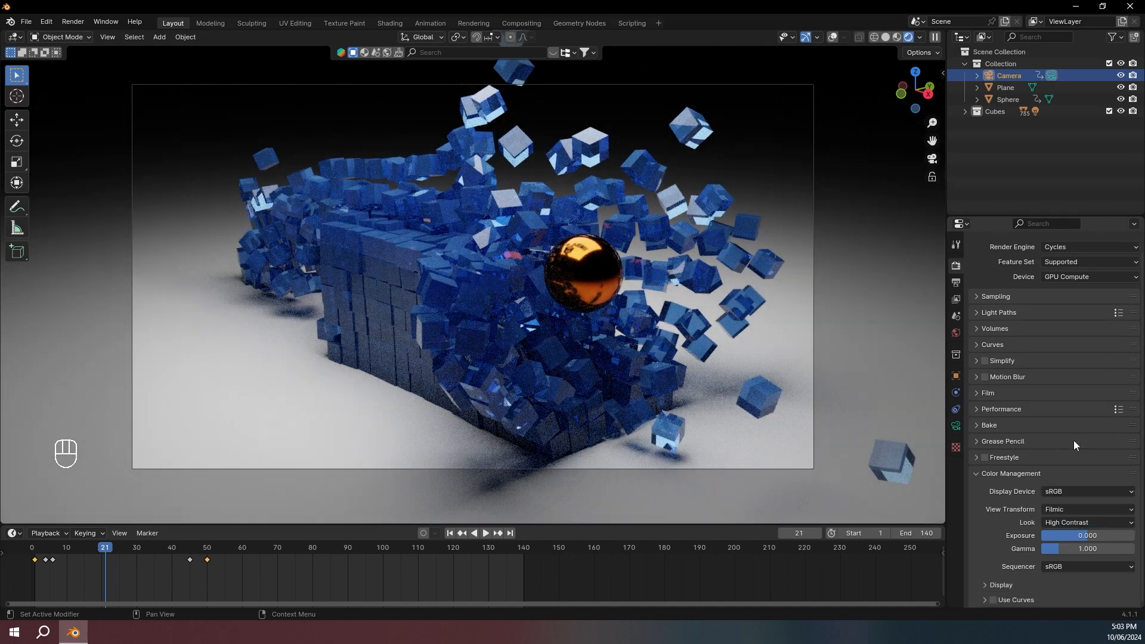
pyautogui.click(1072, 523)
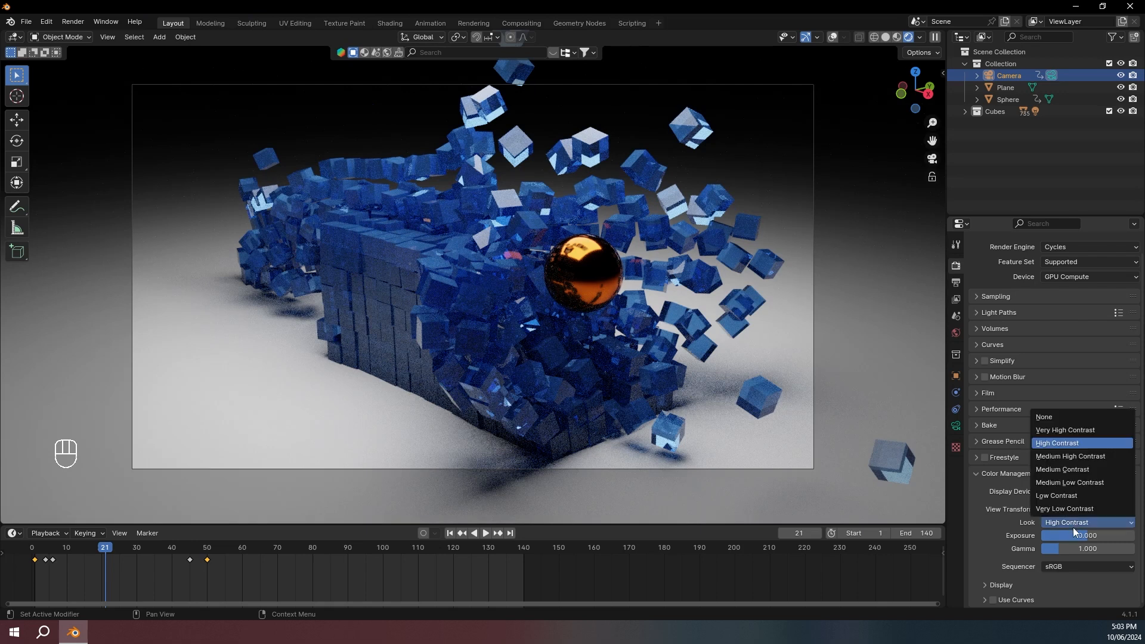
pyautogui.click(1071, 430)
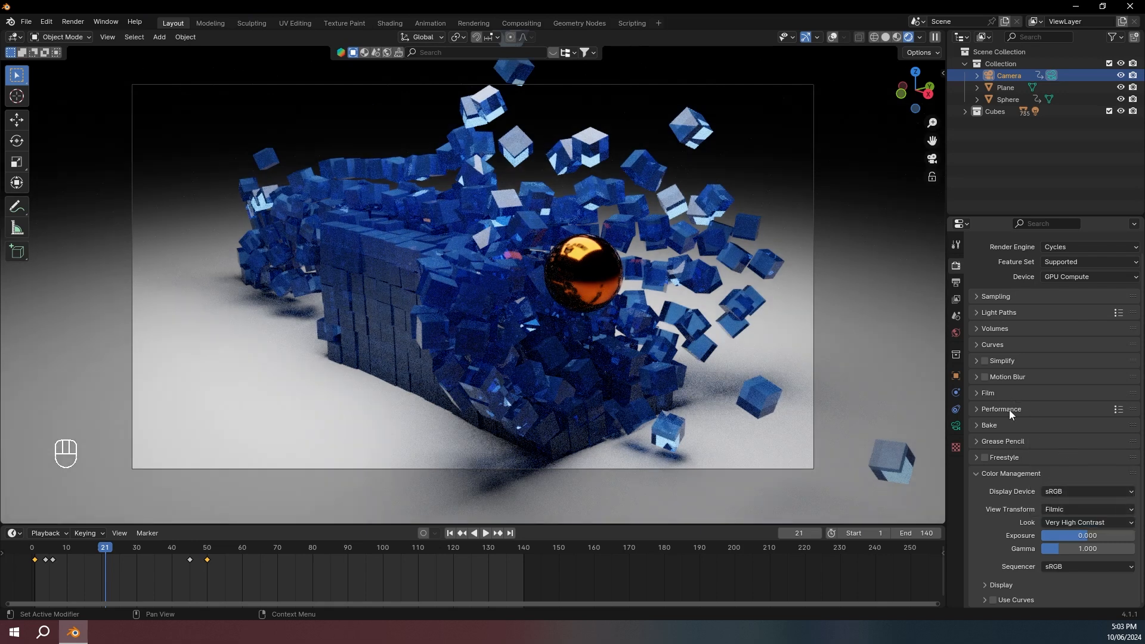
pyautogui.click(1007, 475)
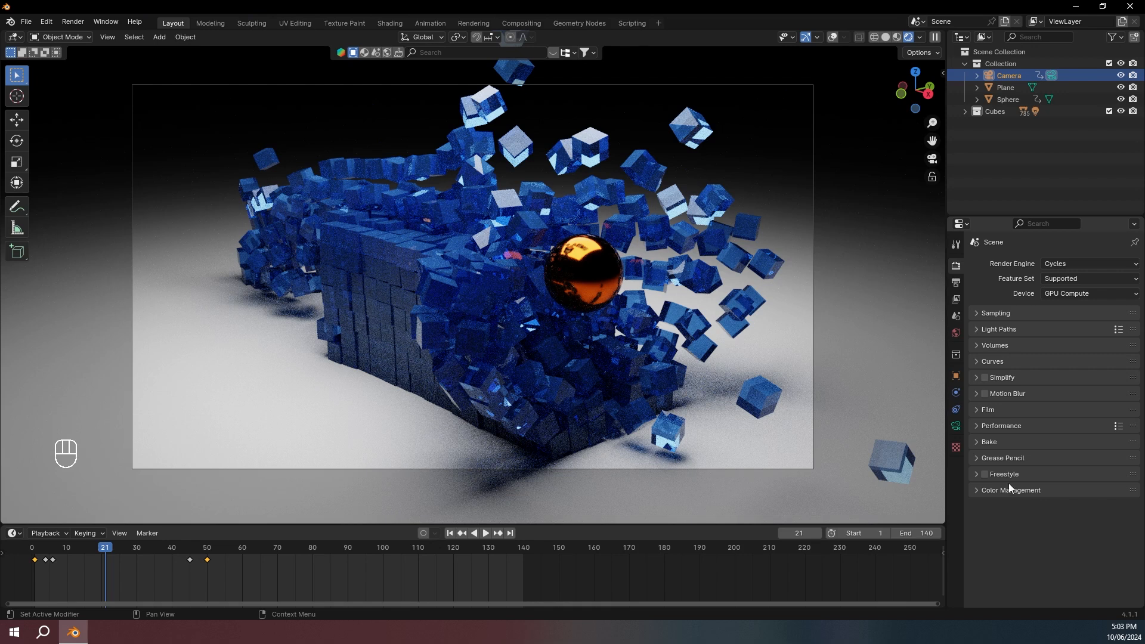
# - Create a folder named render in the project directory and set it as the render output path
pyautogui.click(957, 281)
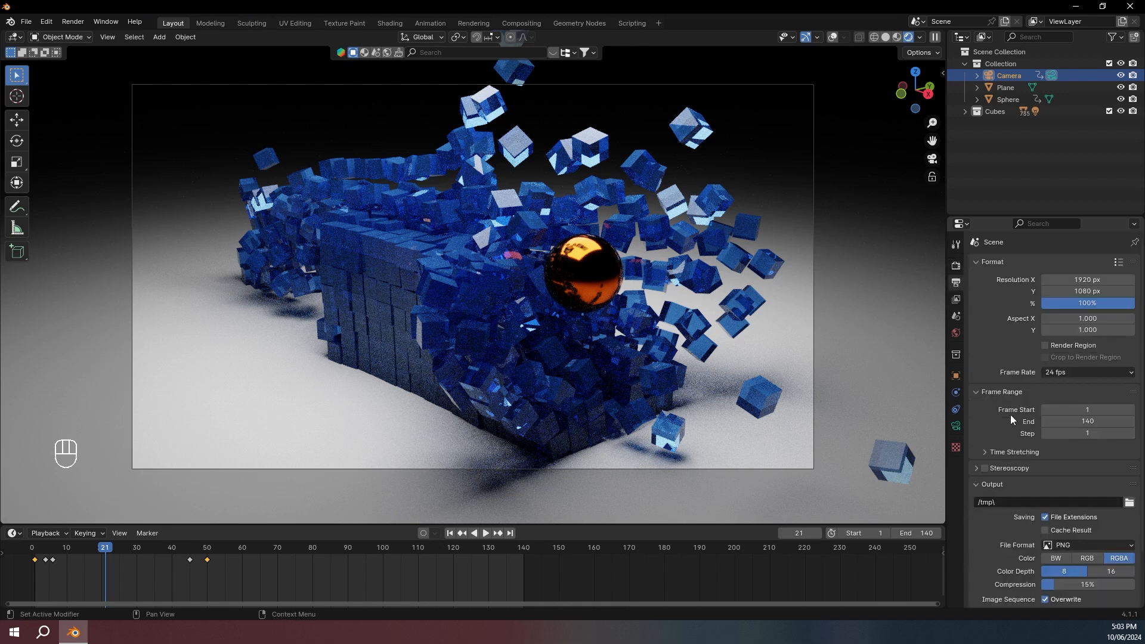
pyautogui.scroll(-3, 1028, 503)
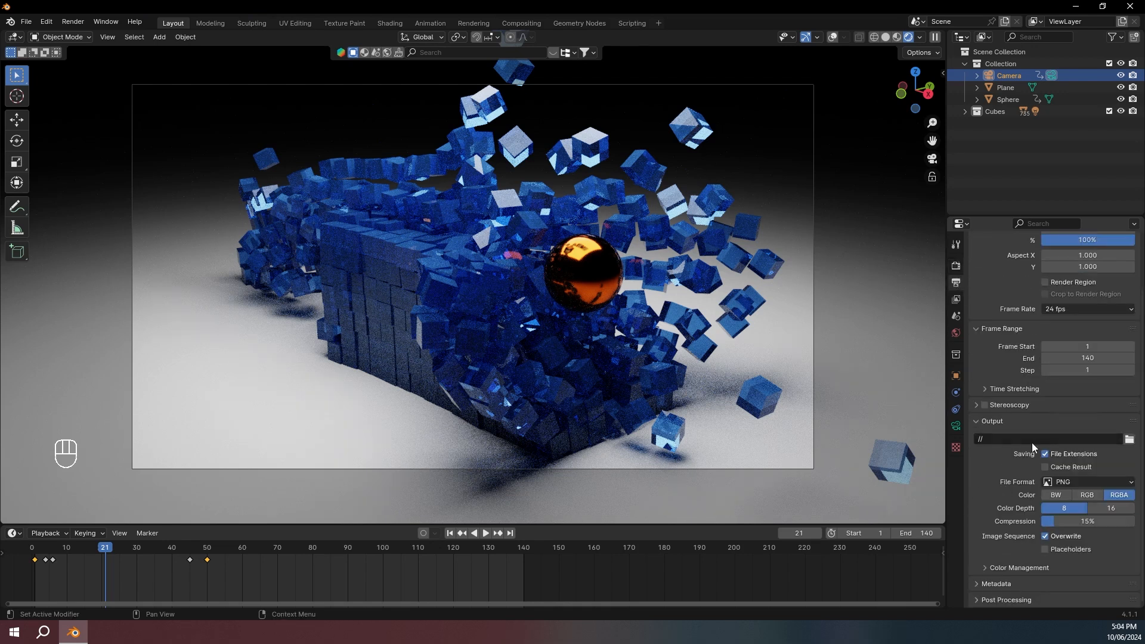
pyautogui.click(1129, 442)
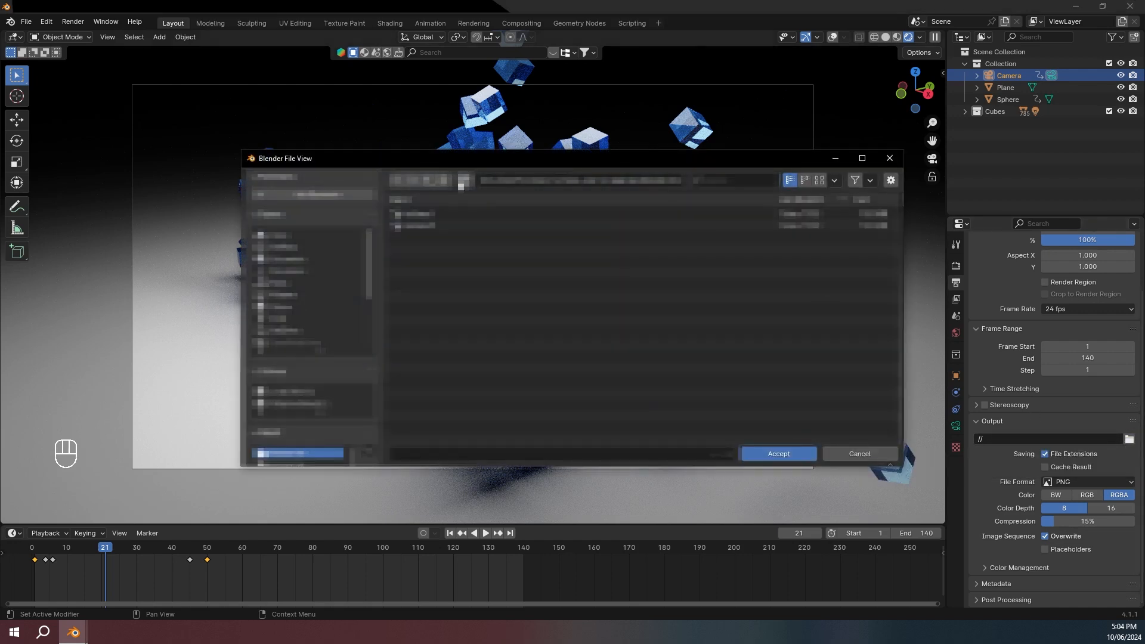
pyautogui.write('render')
pyautogui.press('Return')
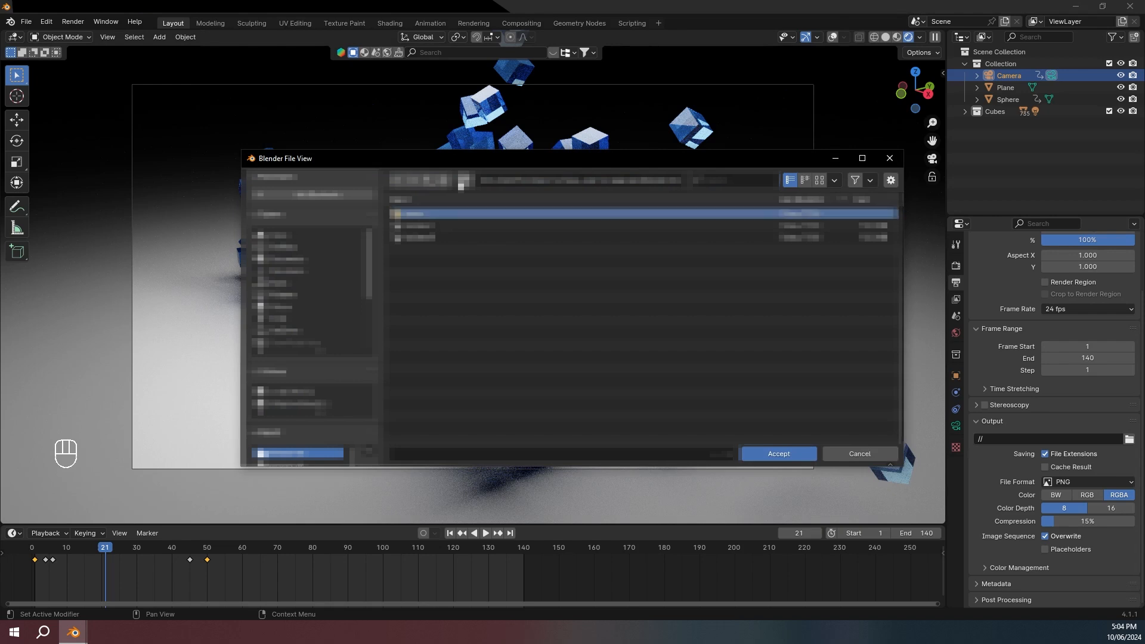
pyautogui.doubleClick(414, 216)
pyautogui.click(780, 454)
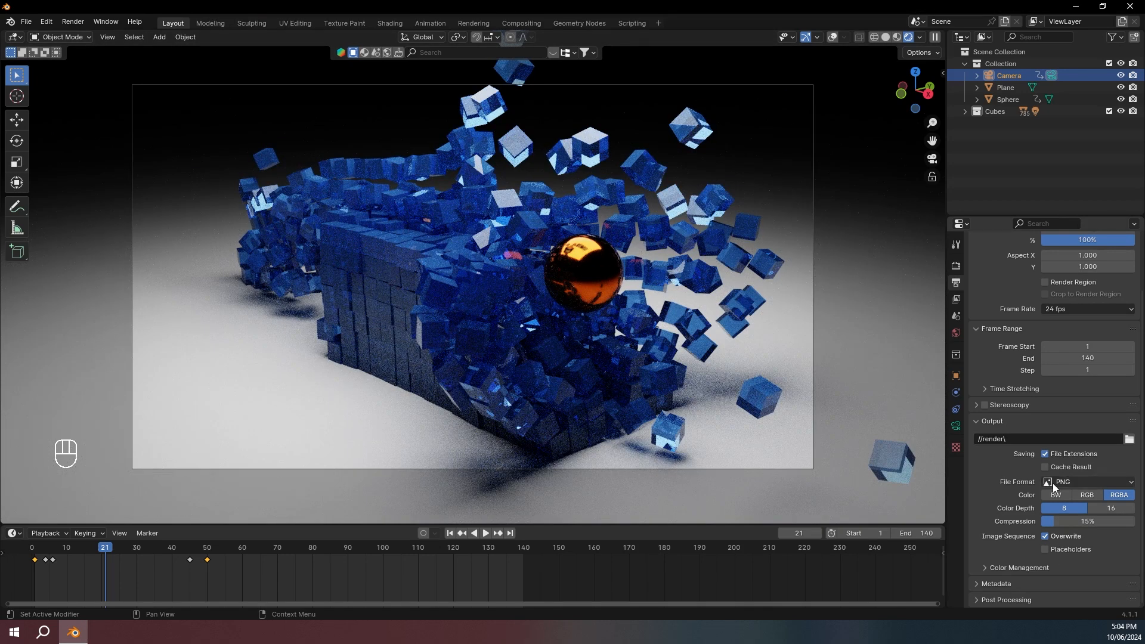
# - Try FFmpeg Video as the output file format, and set the format back to PNG
pyautogui.click(1054, 483)
pyautogui.click(1079, 538)
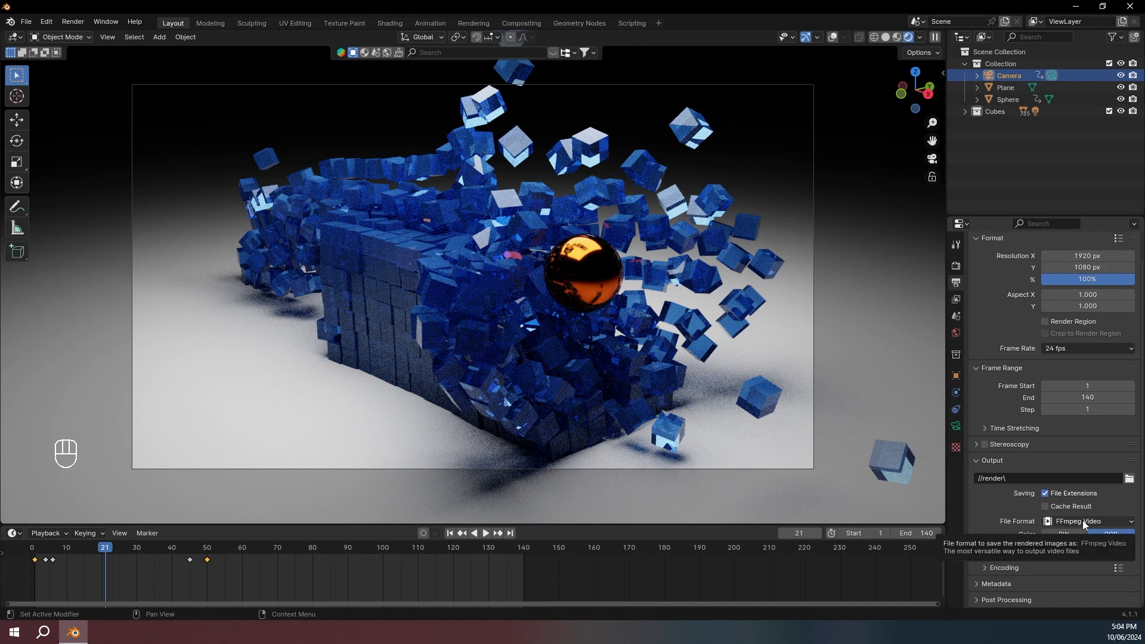
pyautogui.click(1083, 520)
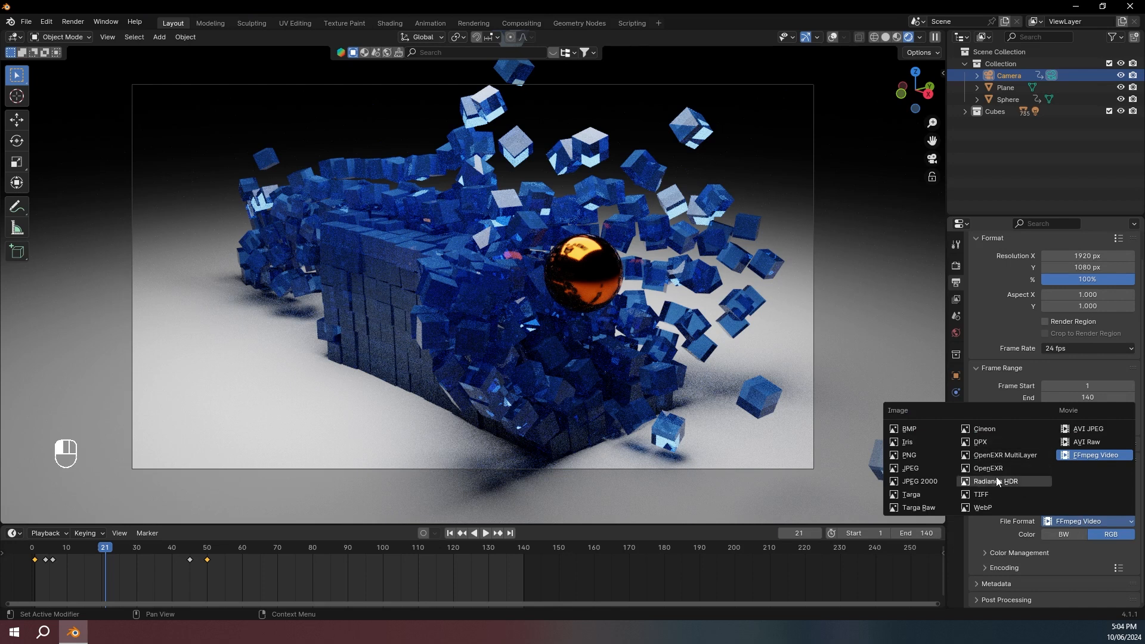
pyautogui.click(928, 456)
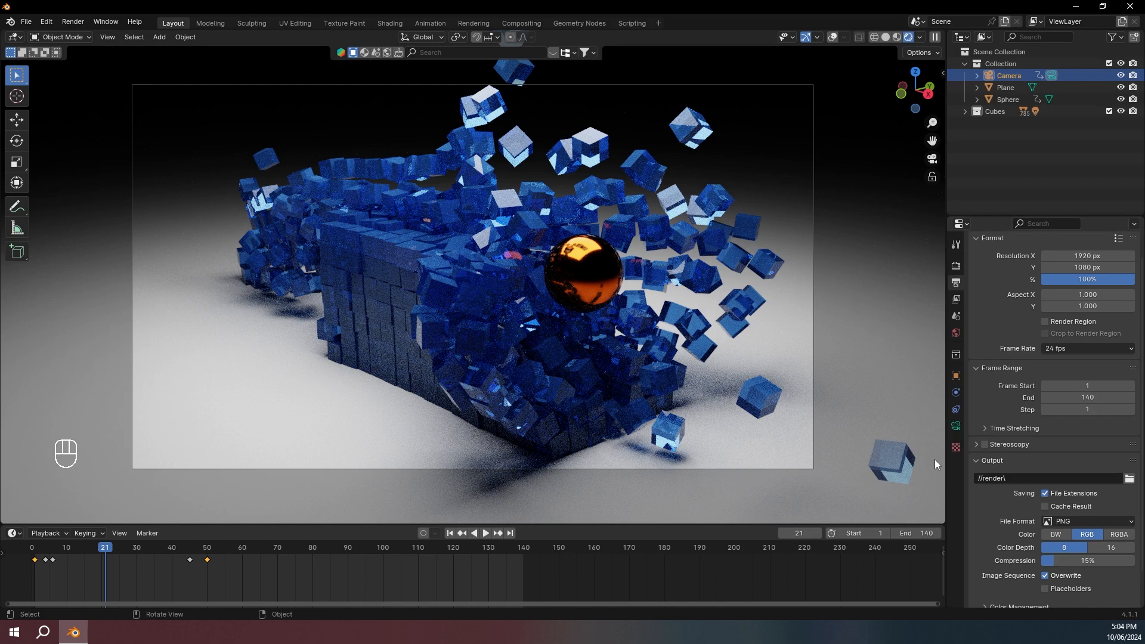
# - Return to the first frame, save the project and start rendering the animation
pyautogui.scroll(-1, 1004, 471)
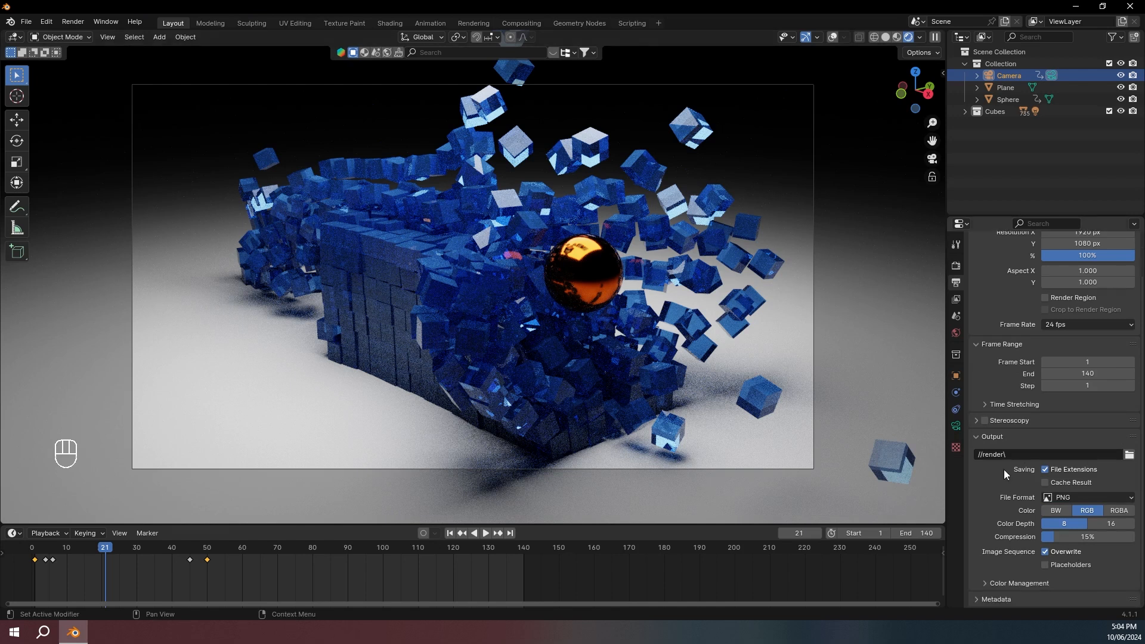
pyautogui.hotkey('shift', 'Left')
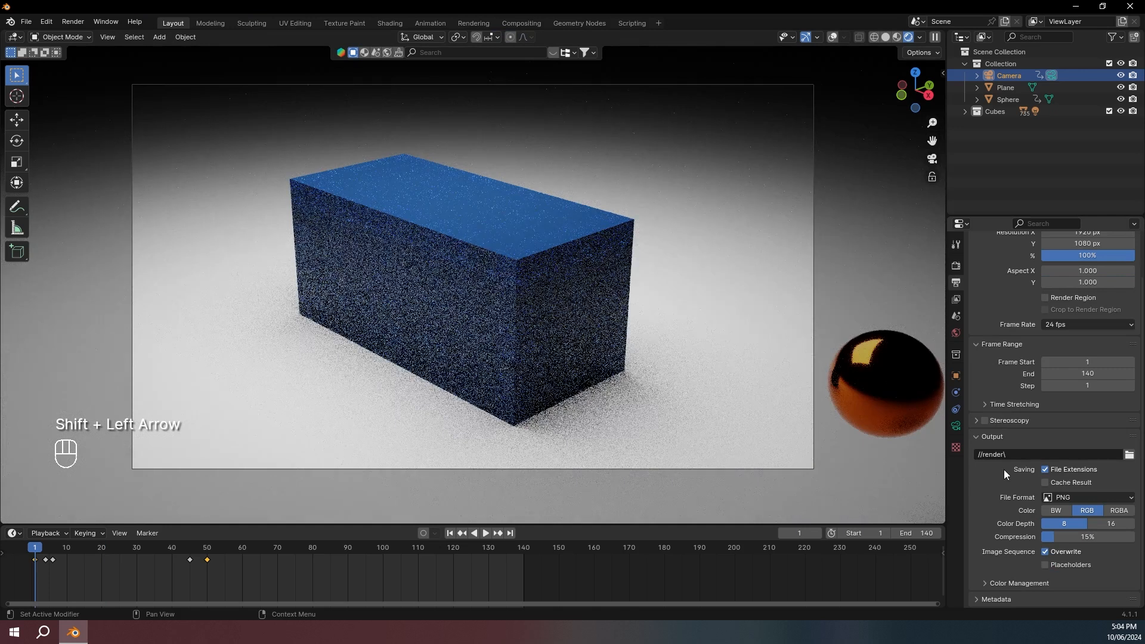
pyautogui.hotkey('ctrl', 's')
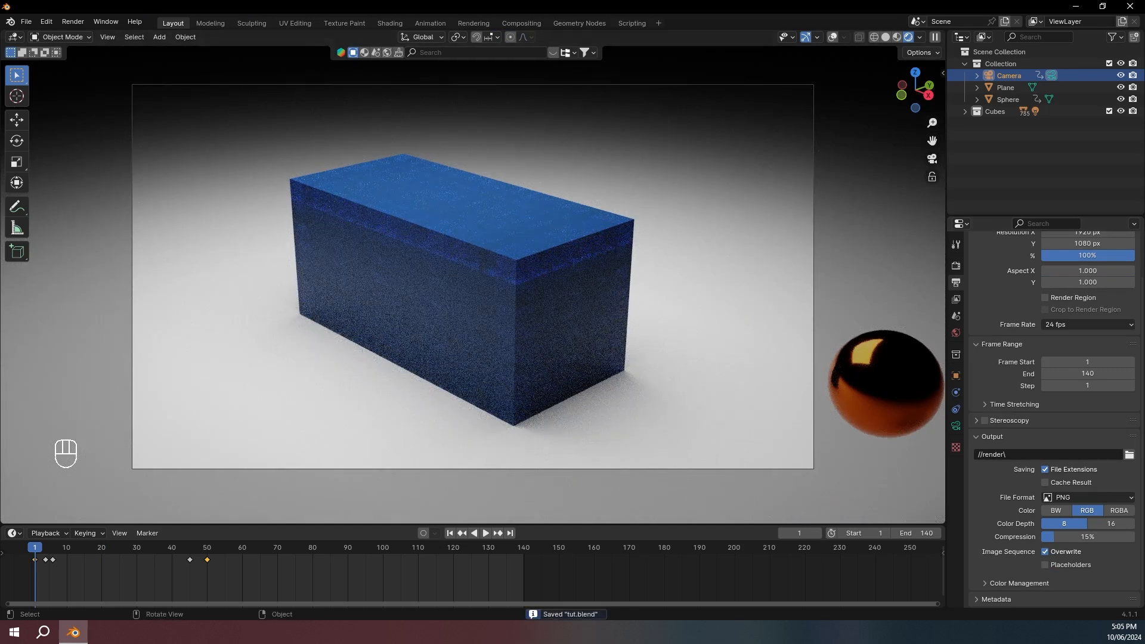
pyautogui.click(73, 23)
pyautogui.click(91, 44)
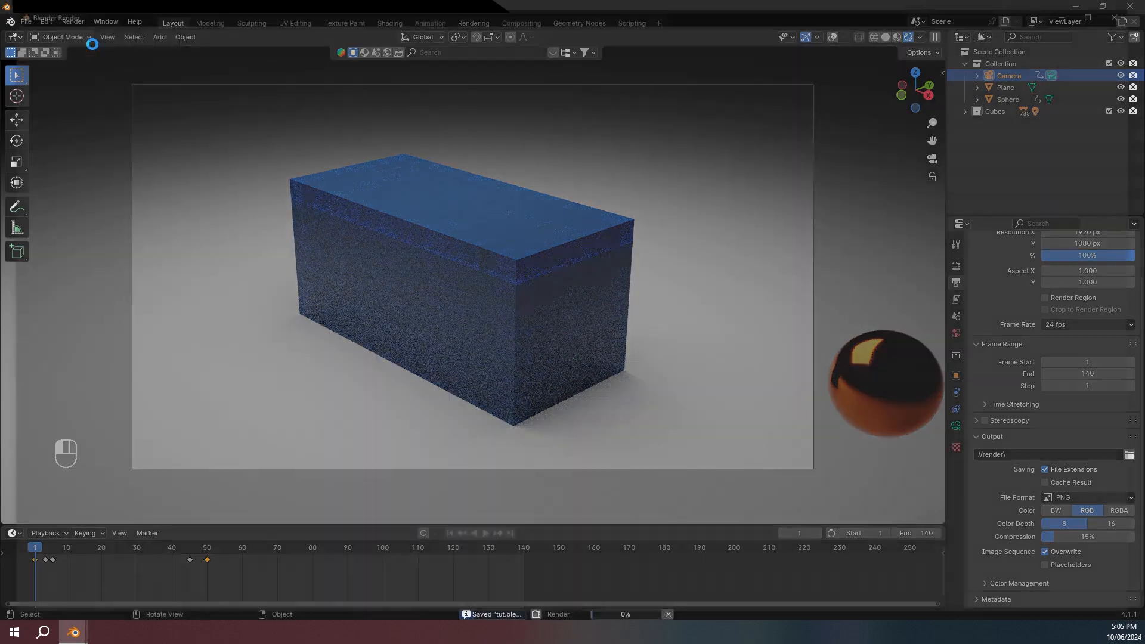